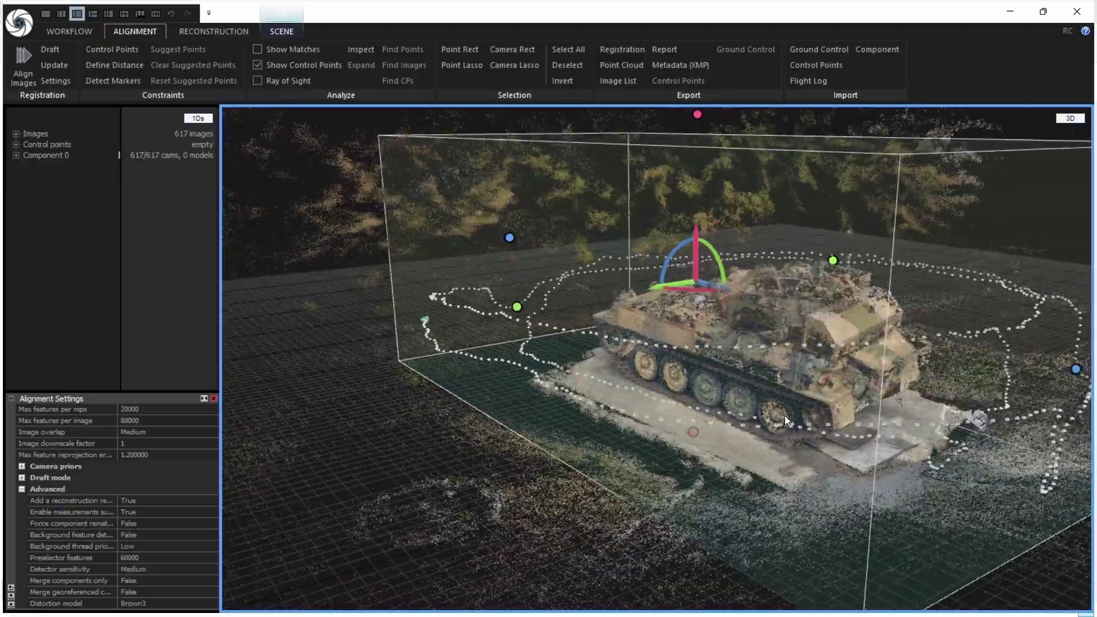
left_click_drag(782, 415, 605, 435)
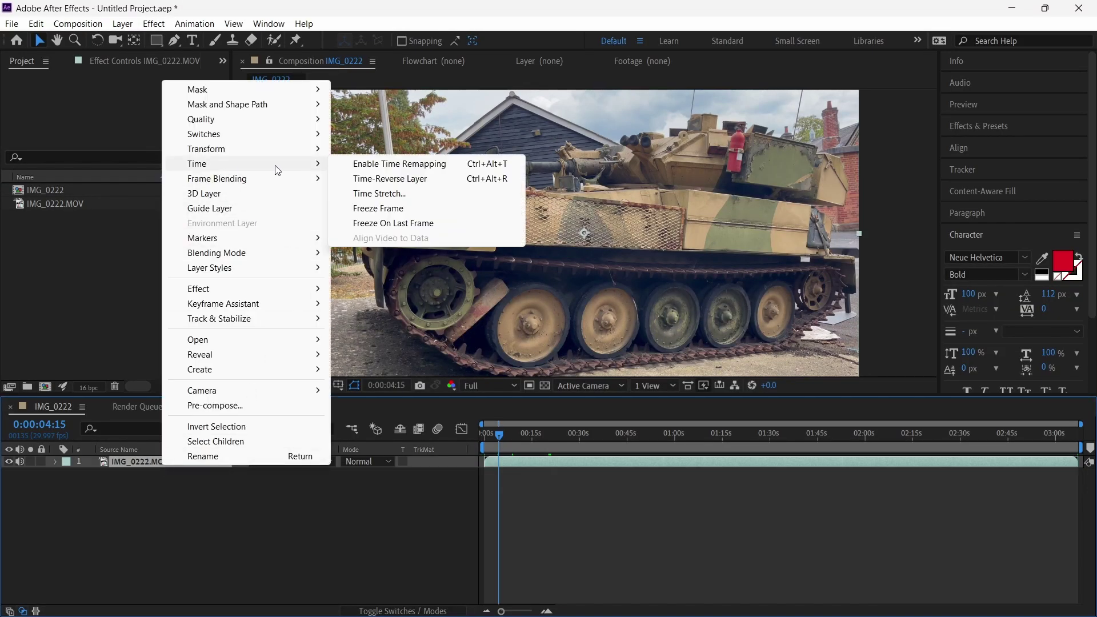
Step: Time-stretch the IMG_0222.MOV layer with a stretch factor of 11%
left_click(378, 193)
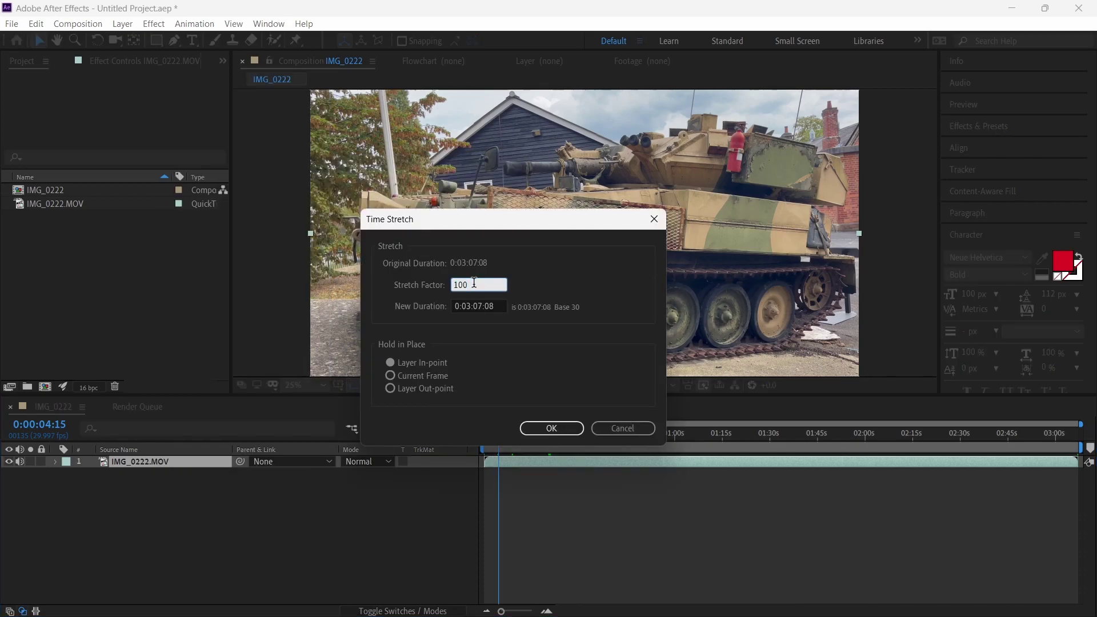
type("11")
left_click(558, 274)
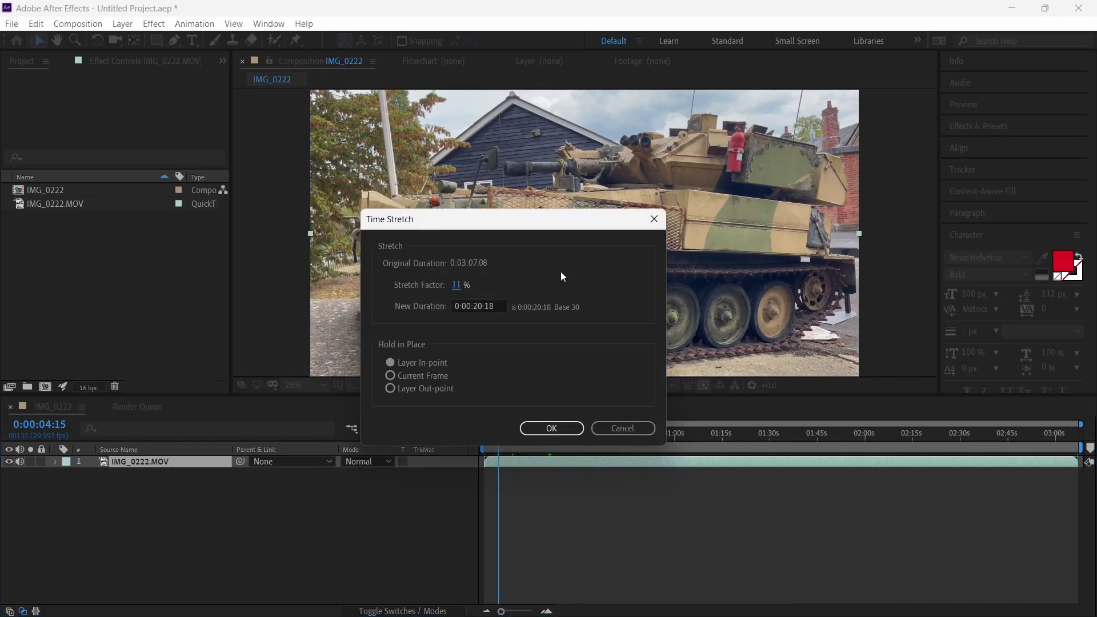
left_click(552, 429)
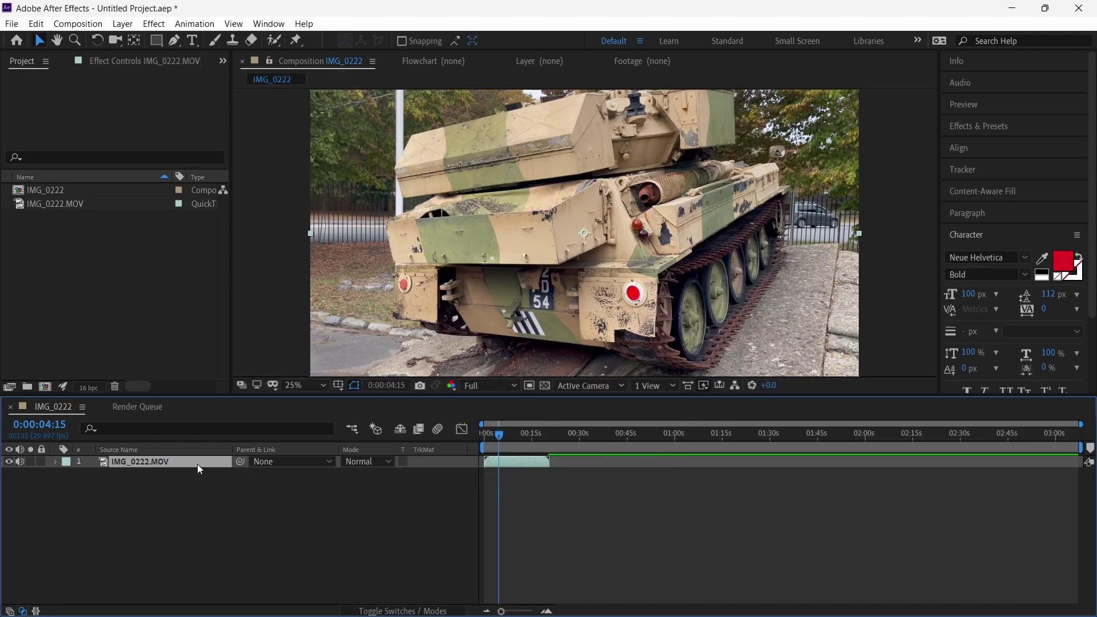
Step: Set the work area's end at the layer's out-point and trim the composition to the work area
key("o")
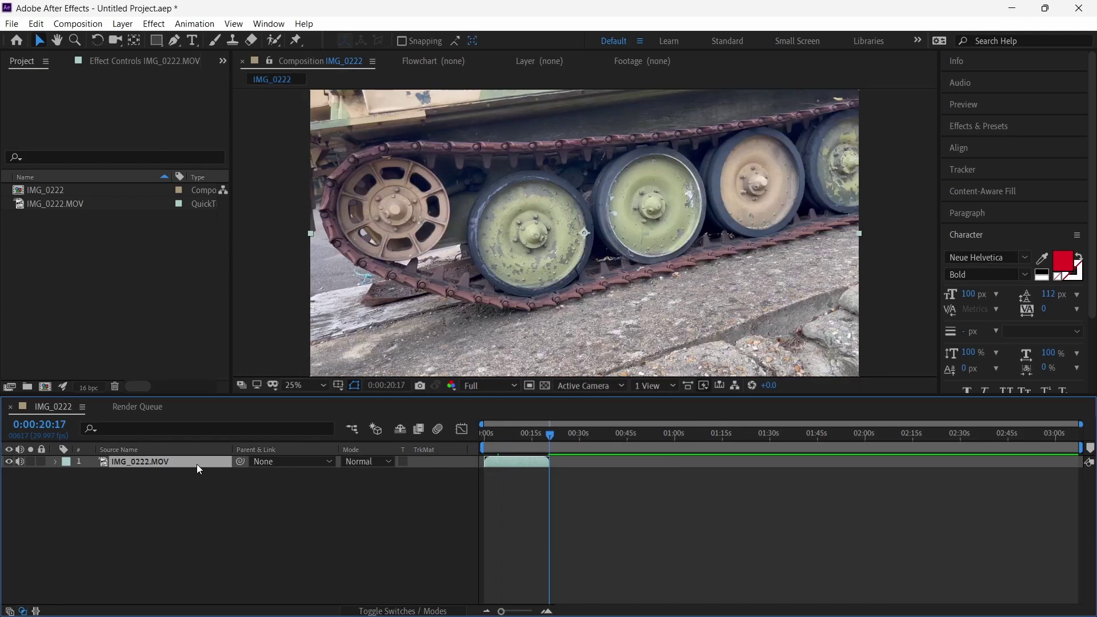
key("n")
right_click(516, 447)
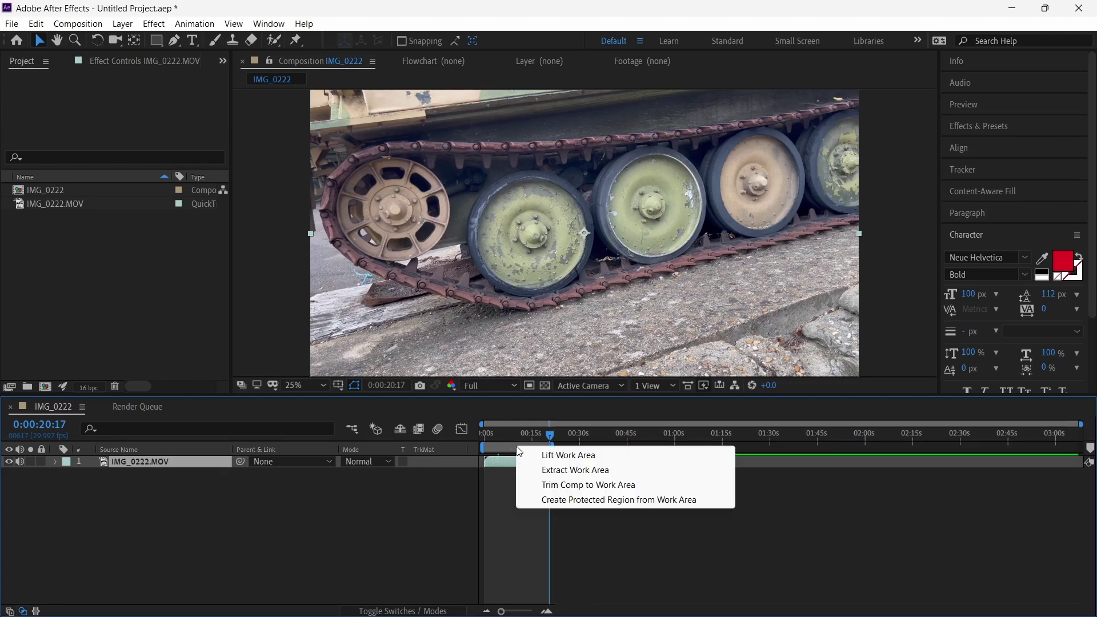
left_click(583, 487)
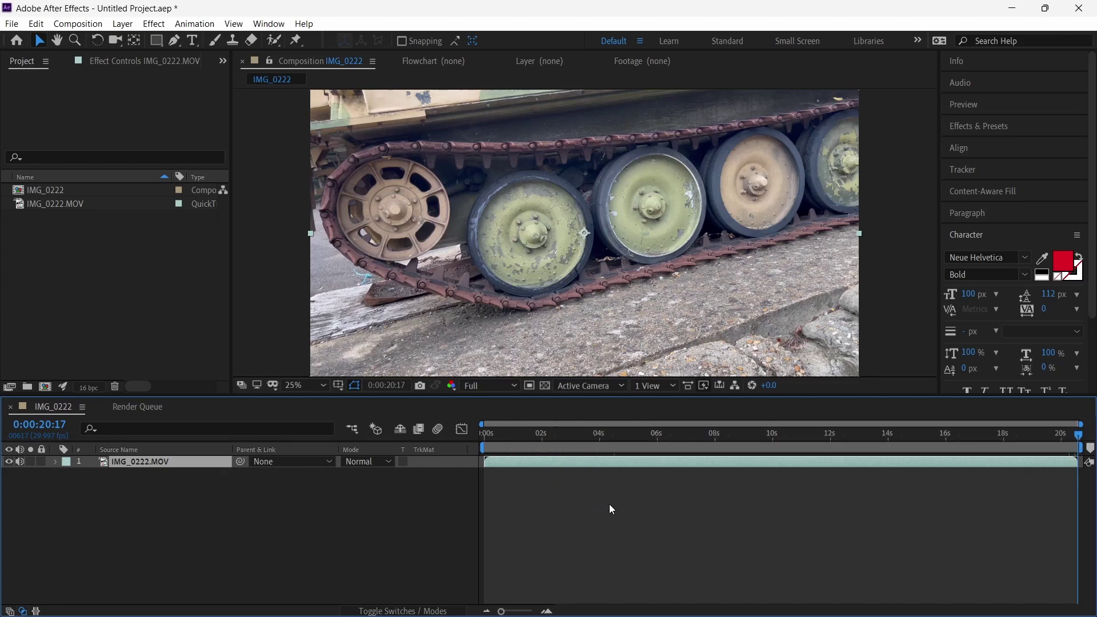
Step: Apply the Curves effect to the IMG_0222.MOV layer
left_click(761, 439)
left_click(858, 440)
key("End")
key("ctrl+space")
type("curves")
key("Return")
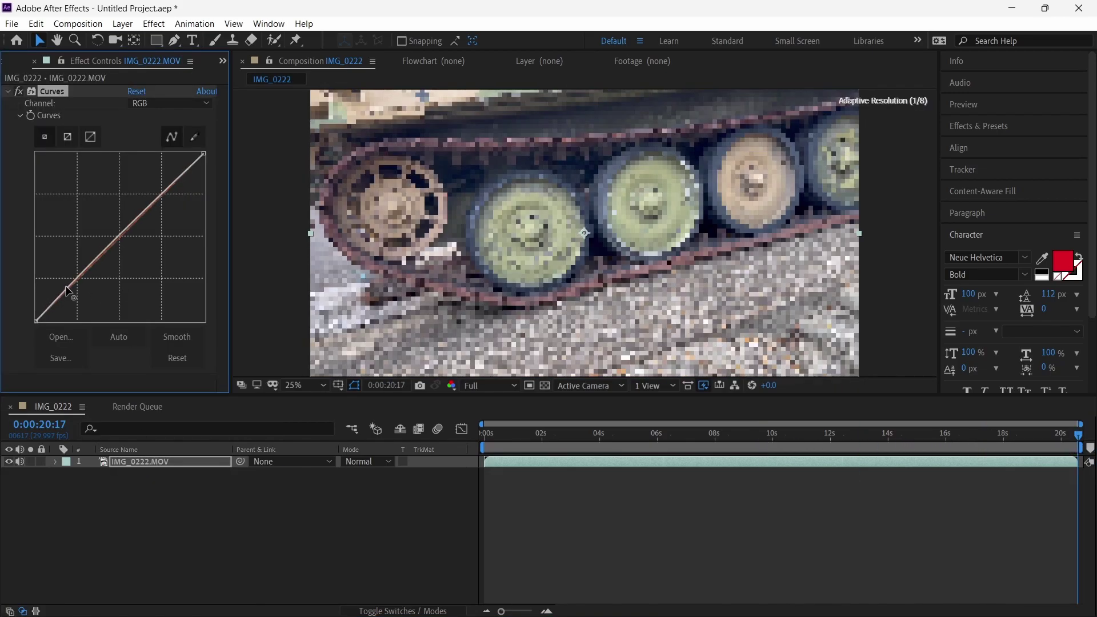
Step: Lift the shadows and lower the highlights on the RGB curve, comparing the footage with the effect off and on
left_click_drag(69, 289, 60, 285)
left_click_drag(155, 192, 164, 207)
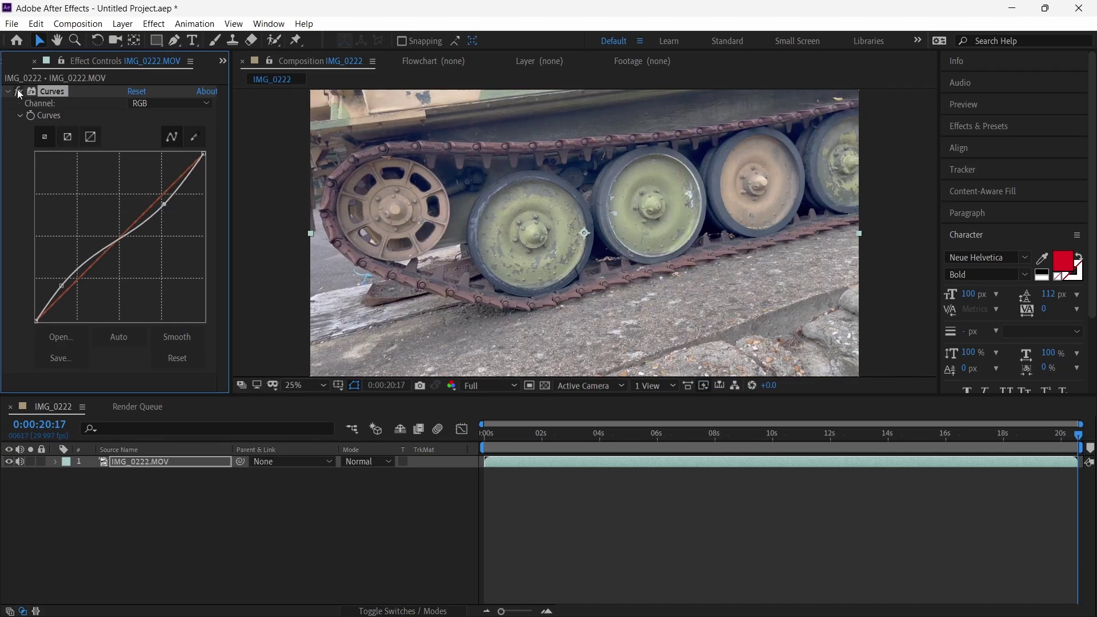
left_click(18, 91)
left_click(18, 91)
left_click(17, 92)
left_click(19, 90)
left_click(17, 91)
Step: Add the IMG_0222 composition to the render queue and set its output format to JPEG Sequence
left_click(11, 22)
mouse_move(65, 233)
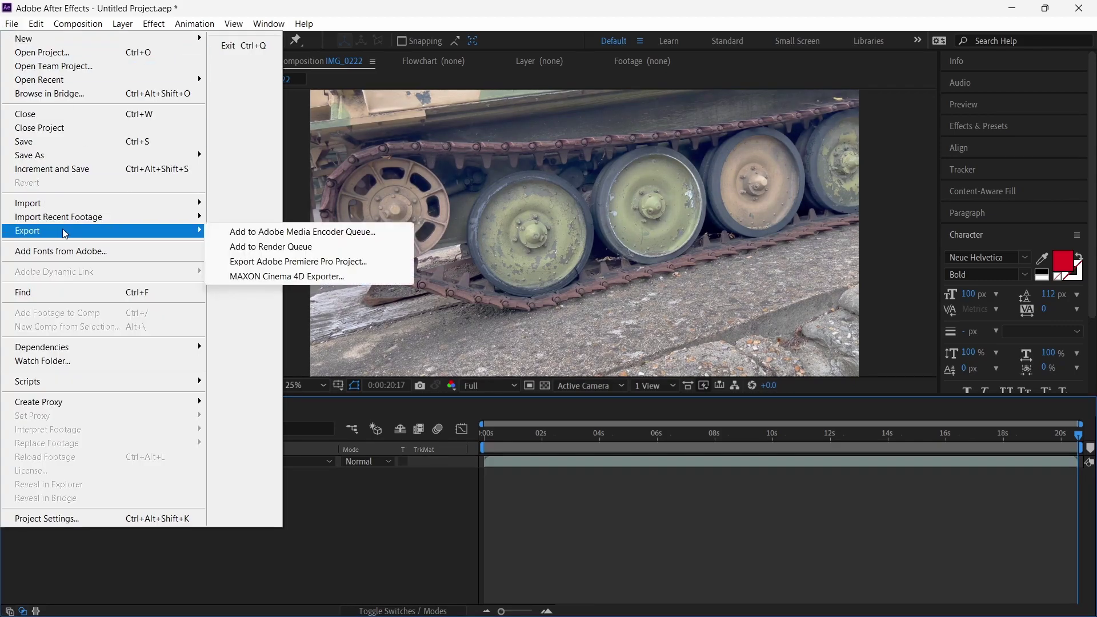
left_click(265, 248)
left_click(119, 503)
left_click(471, 154)
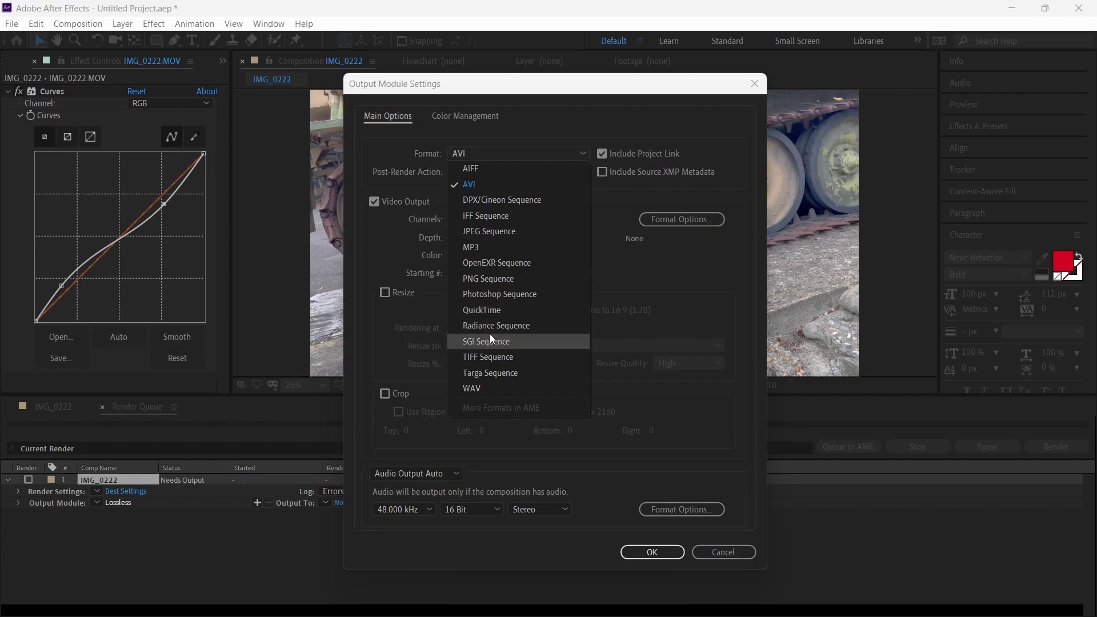
left_click(473, 230)
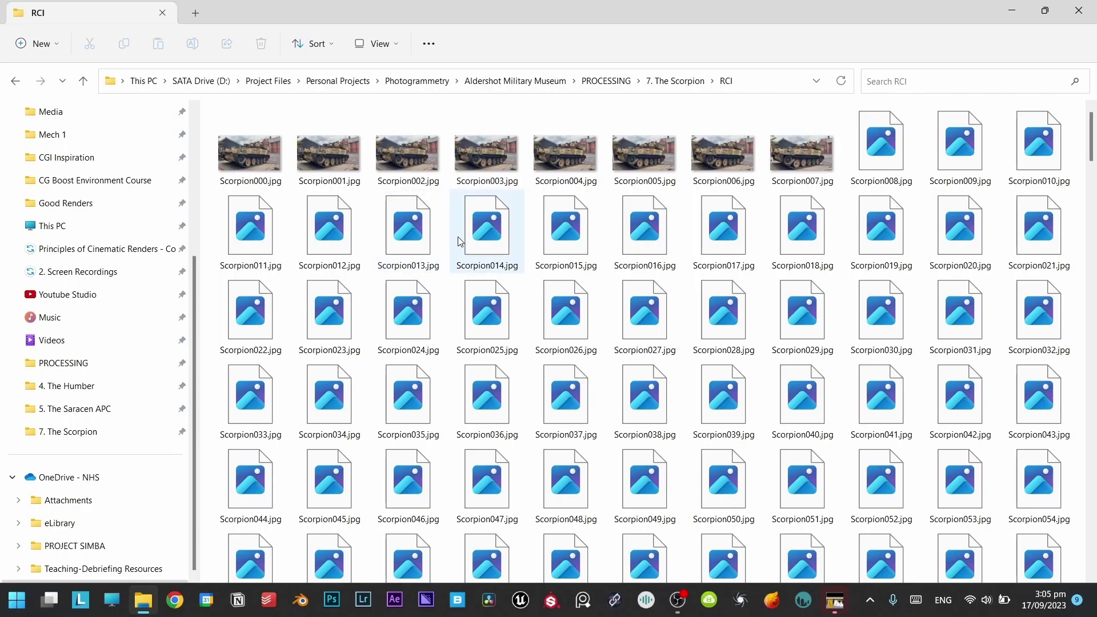
Step: Select all the Scorpion JPEG frames in the RCI folder, import them into RealityCapture and maximize its window
scroll(465, 245, "down", 20)
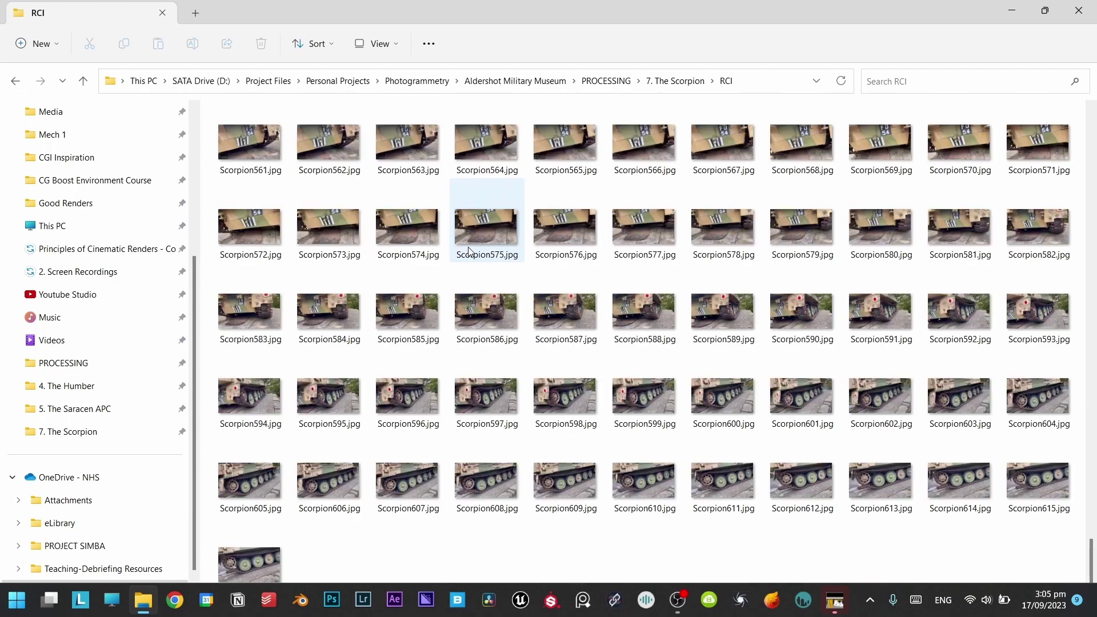
key("Home")
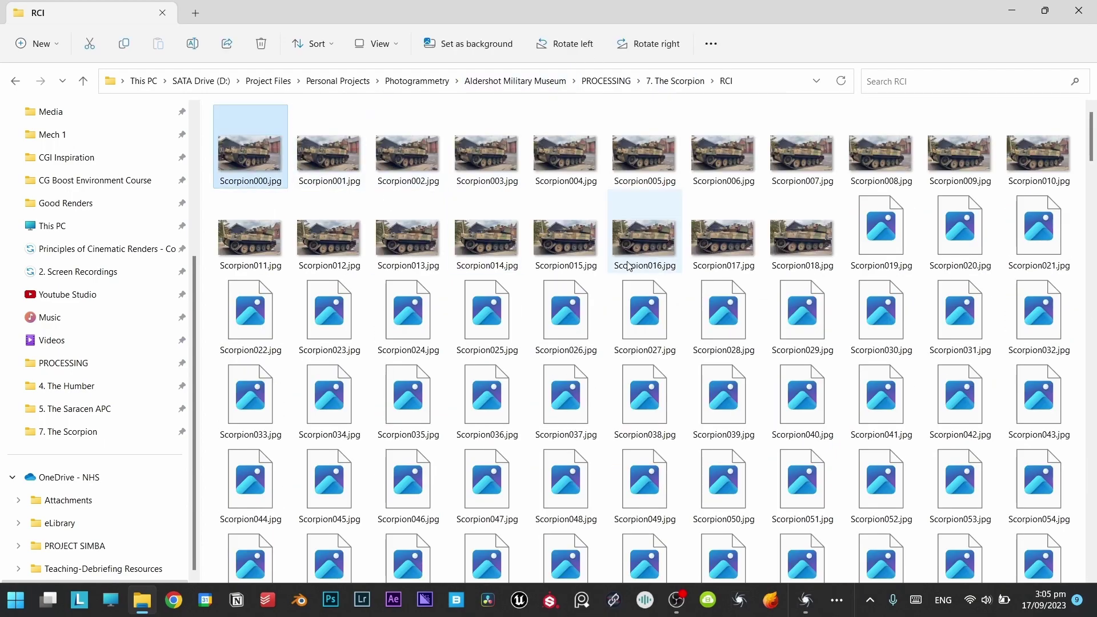
key("ctrl+a")
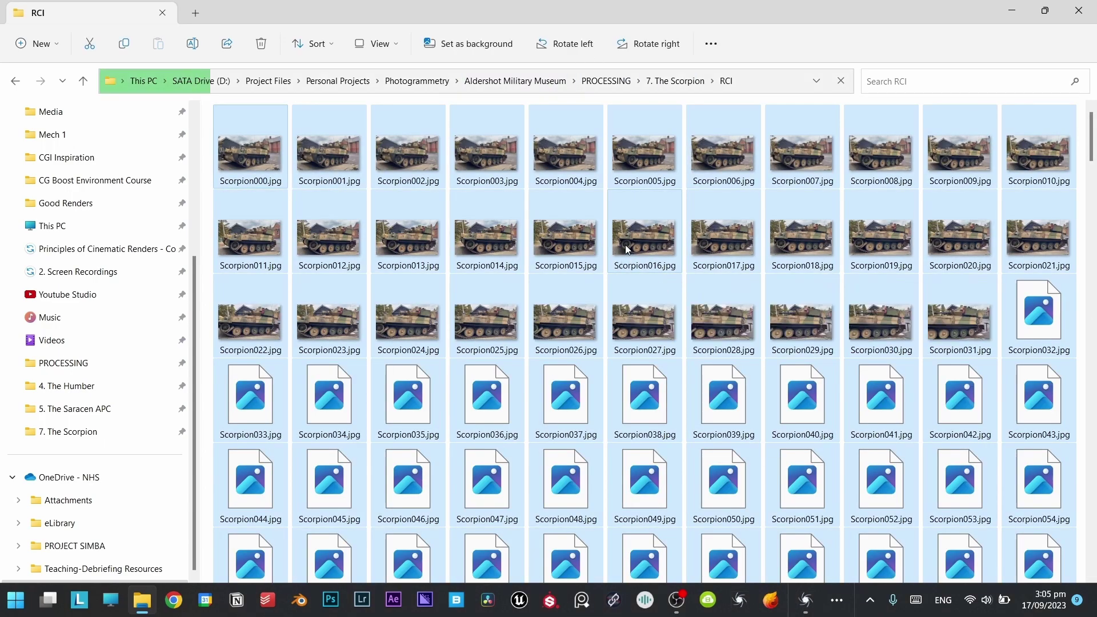
key("alt+Tab")
left_click_drag(444, 10, 477, 180)
left_click_drag(253, 140, 175, 293)
key("super+Up")
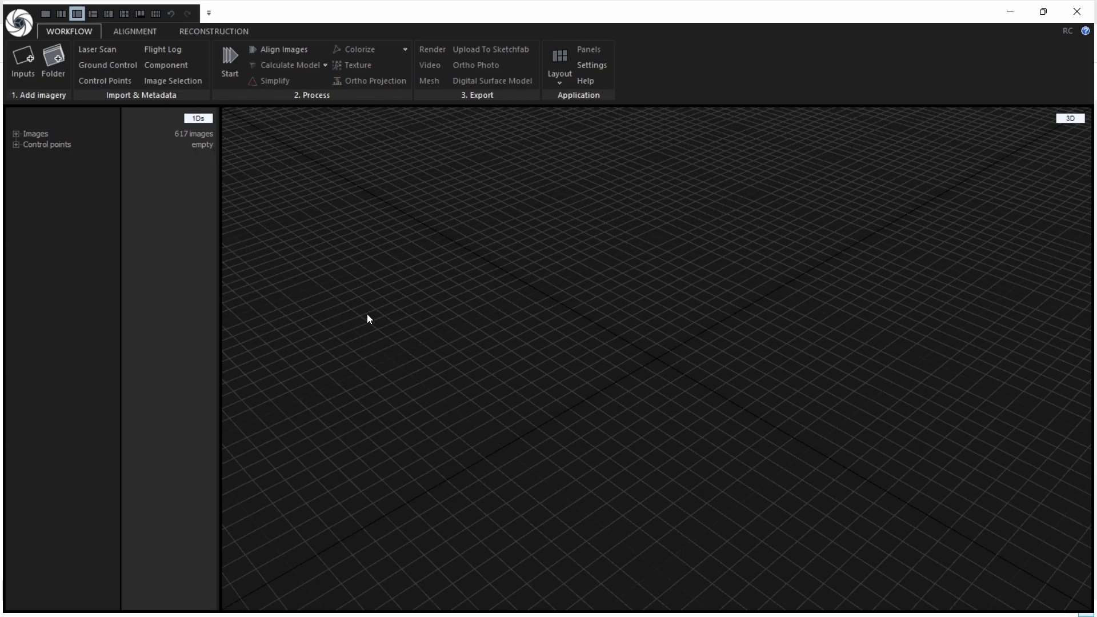
Step: Review the alignment settings and align the imported images
left_click(139, 31)
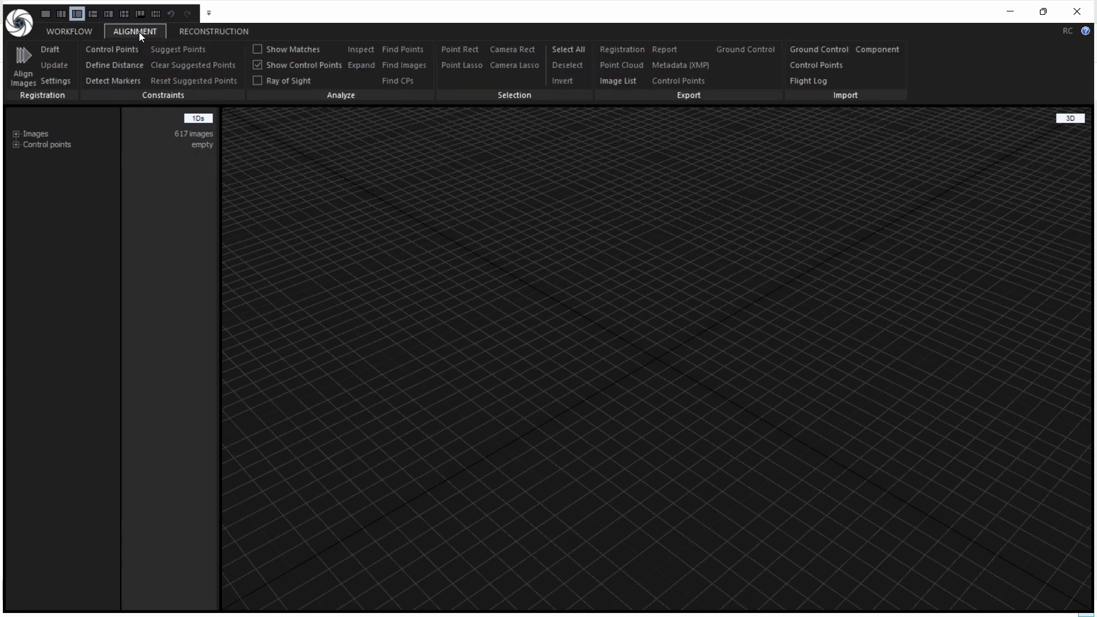
left_click(49, 81)
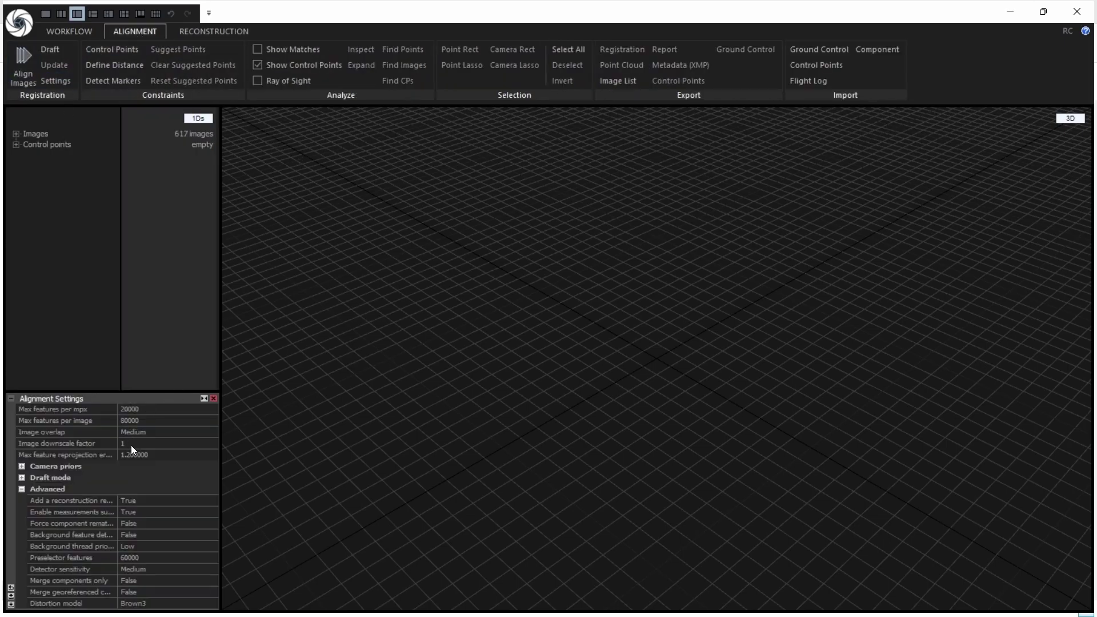
left_click(23, 67)
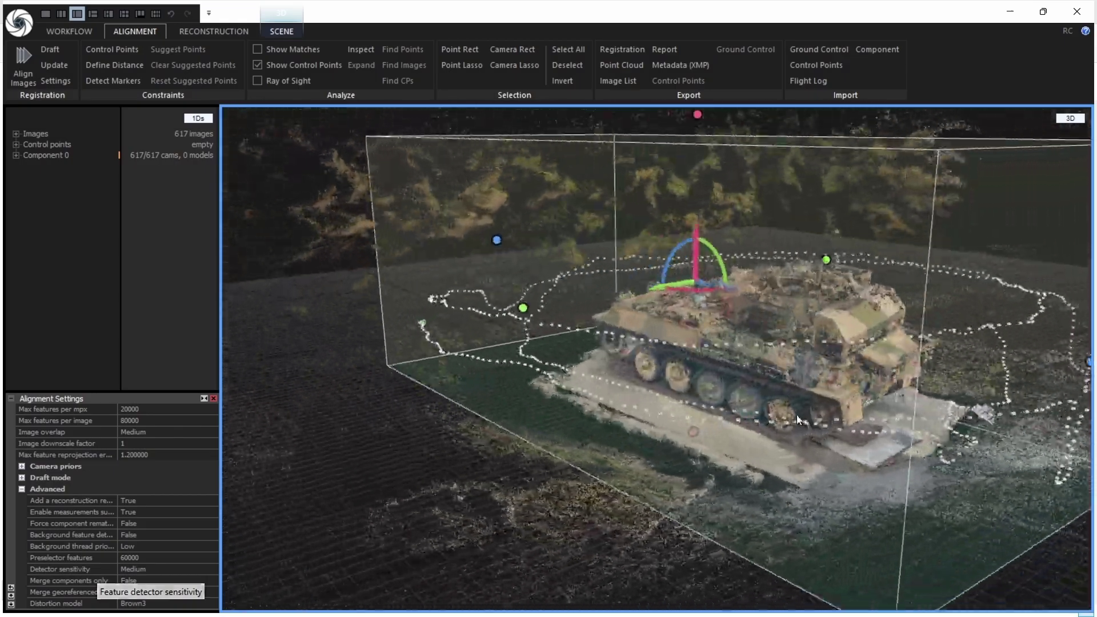
Step: Start Define Ground Plane and rotate the point cloud in the top view so the tank lines up with the grid
left_click_drag(804, 414, 586, 349)
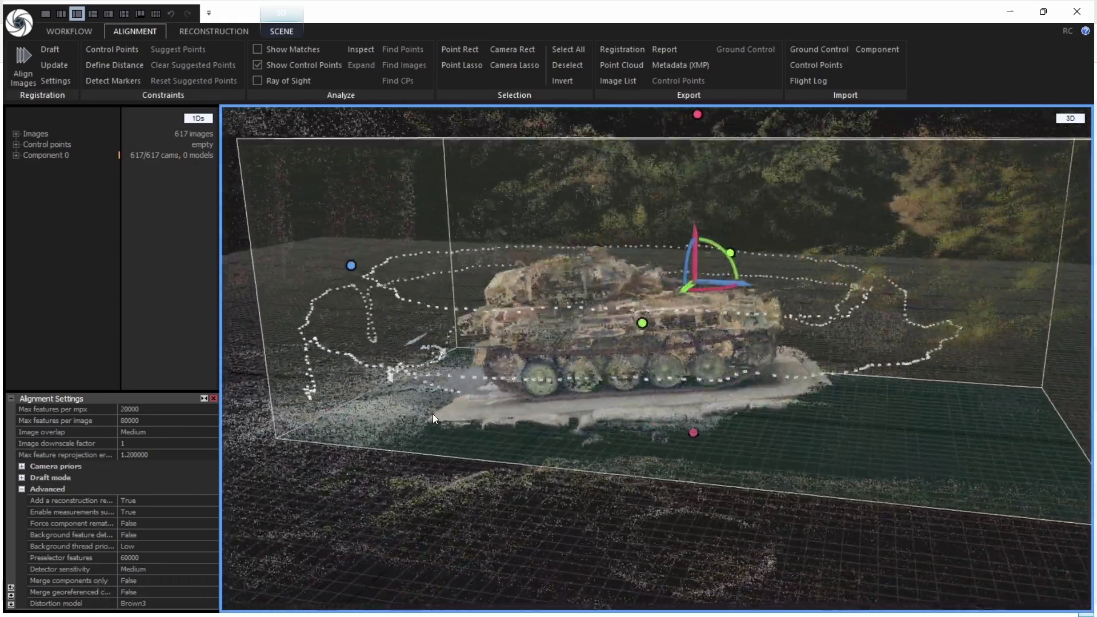
left_click_drag(658, 403, 690, 384)
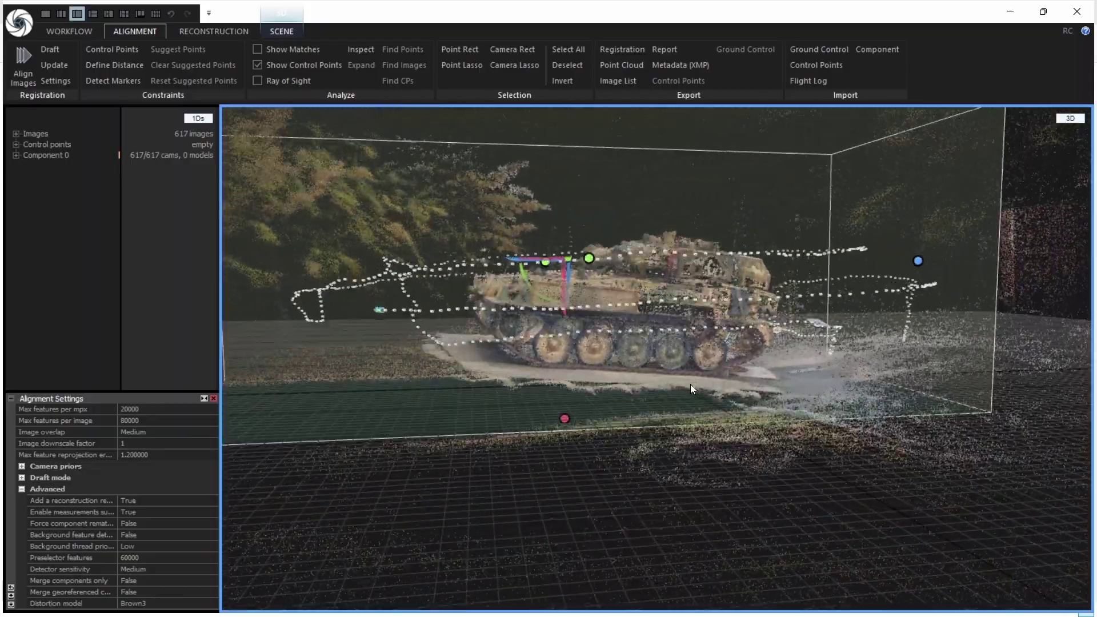
left_click(213, 32)
left_click(270, 67)
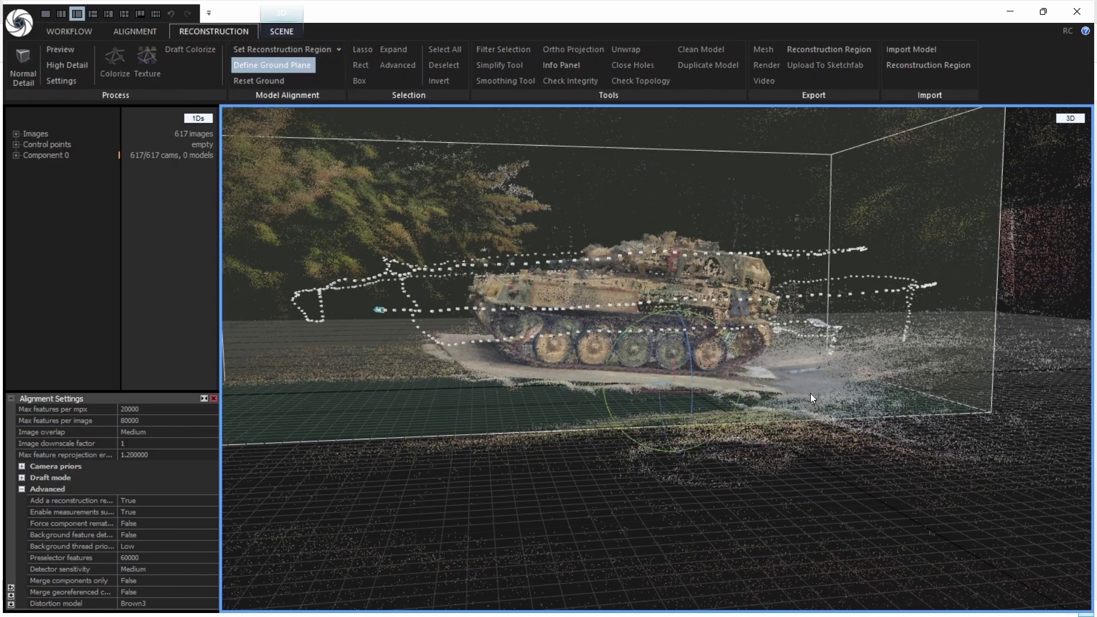
key("5")
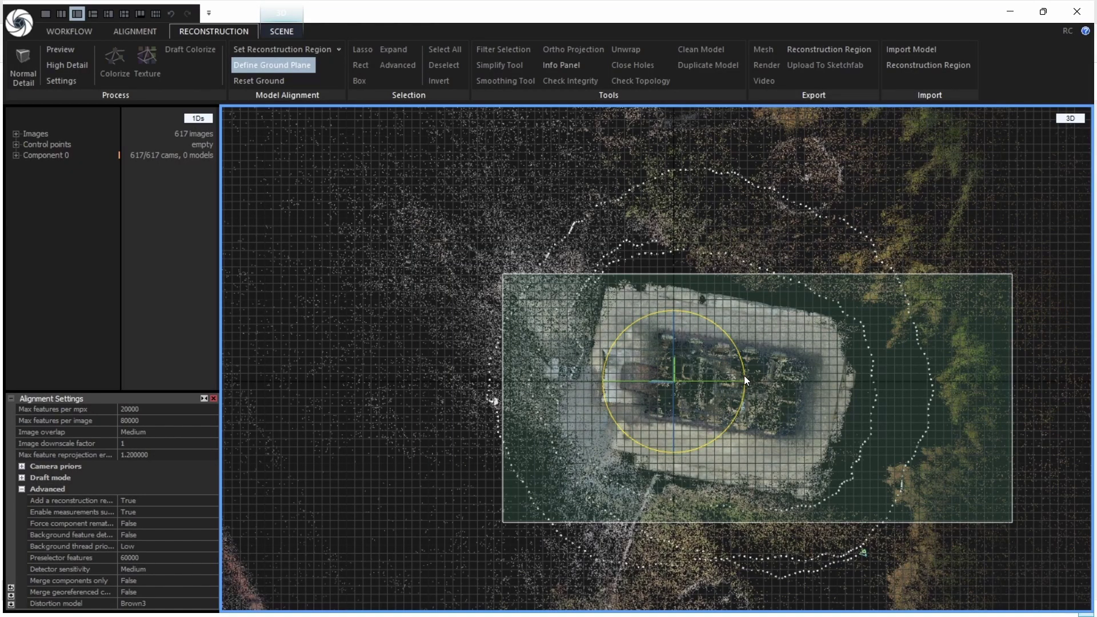
left_click_drag(743, 369, 642, 287)
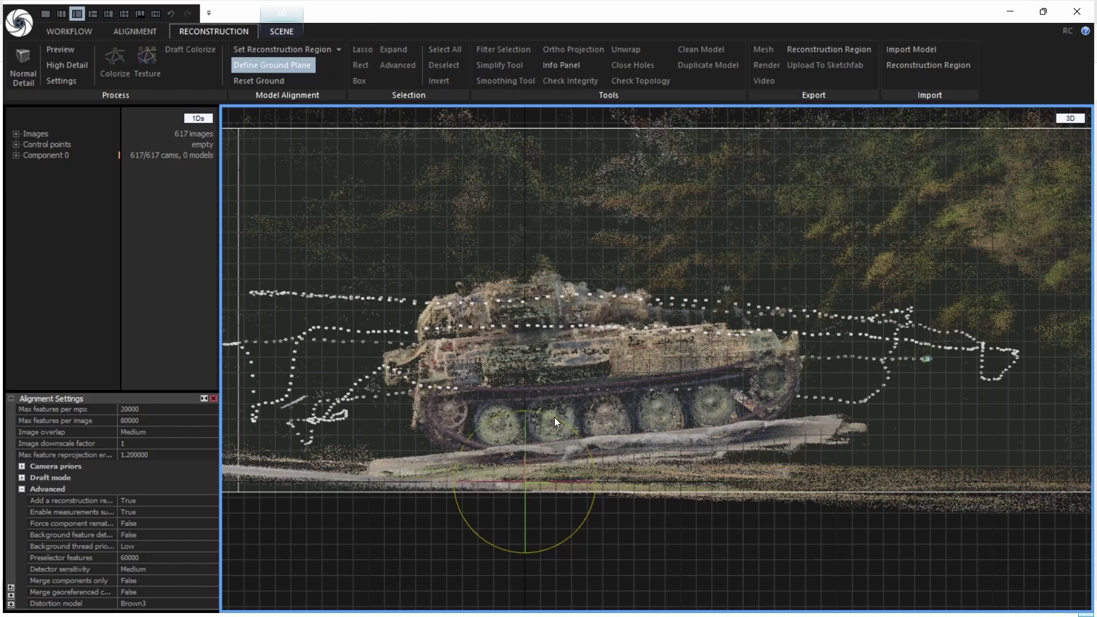
Step: Level the tank with the grid in the side view, check it from other views and finish defining the ground plane
left_click_drag(555, 417, 560, 418)
key("5")
key("8")
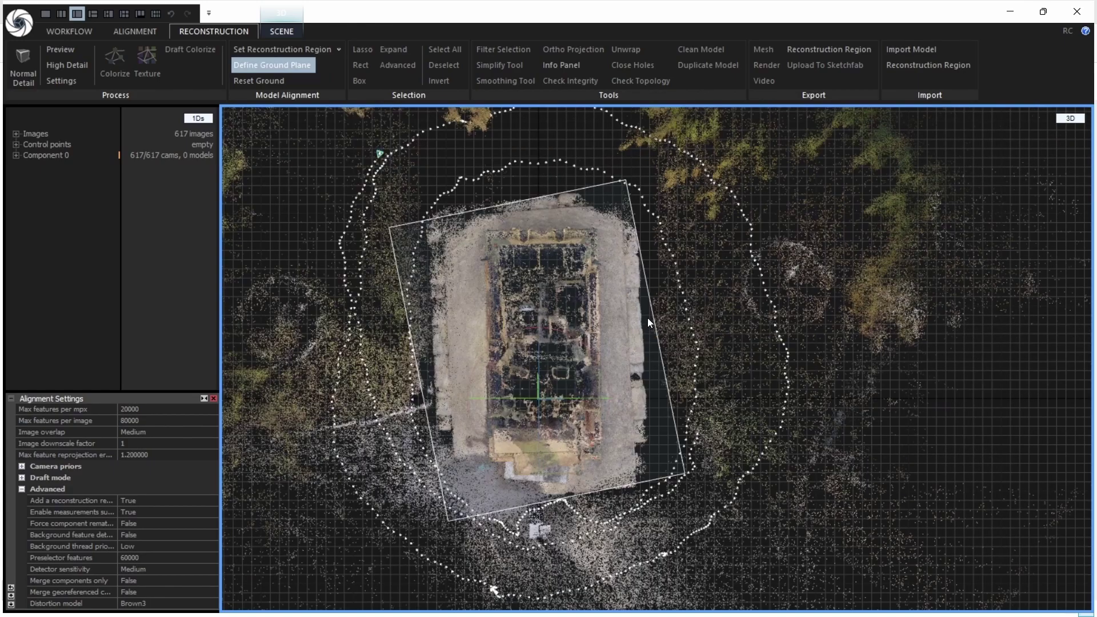
left_click(296, 64)
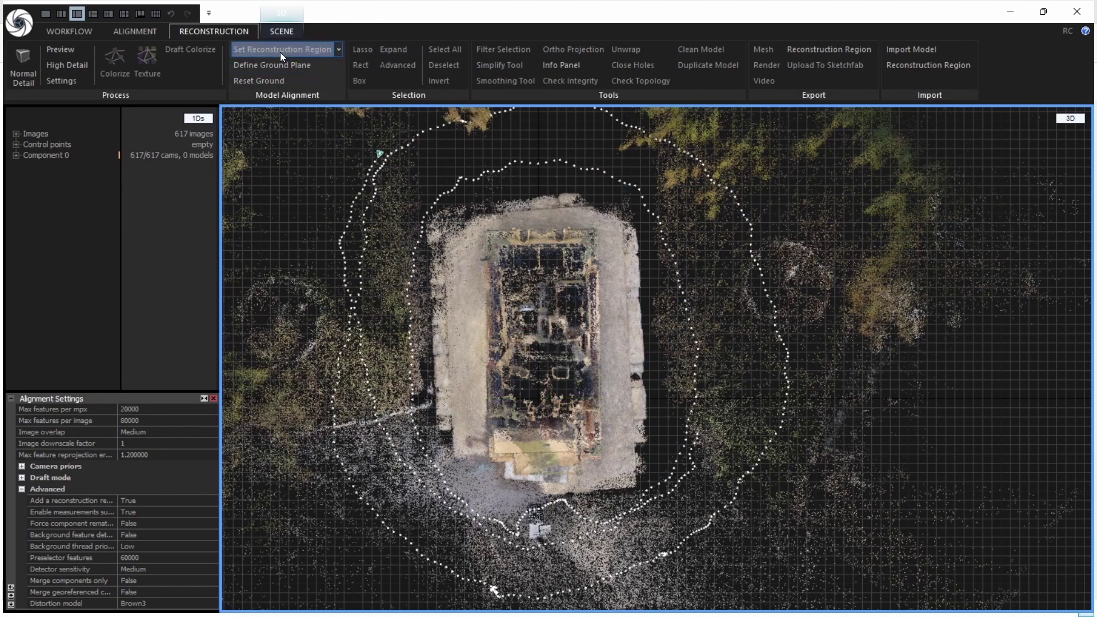
Step: Set the reconstruction region automatically and pull its four sides in tightly around the tank in the top view
left_click(338, 49)
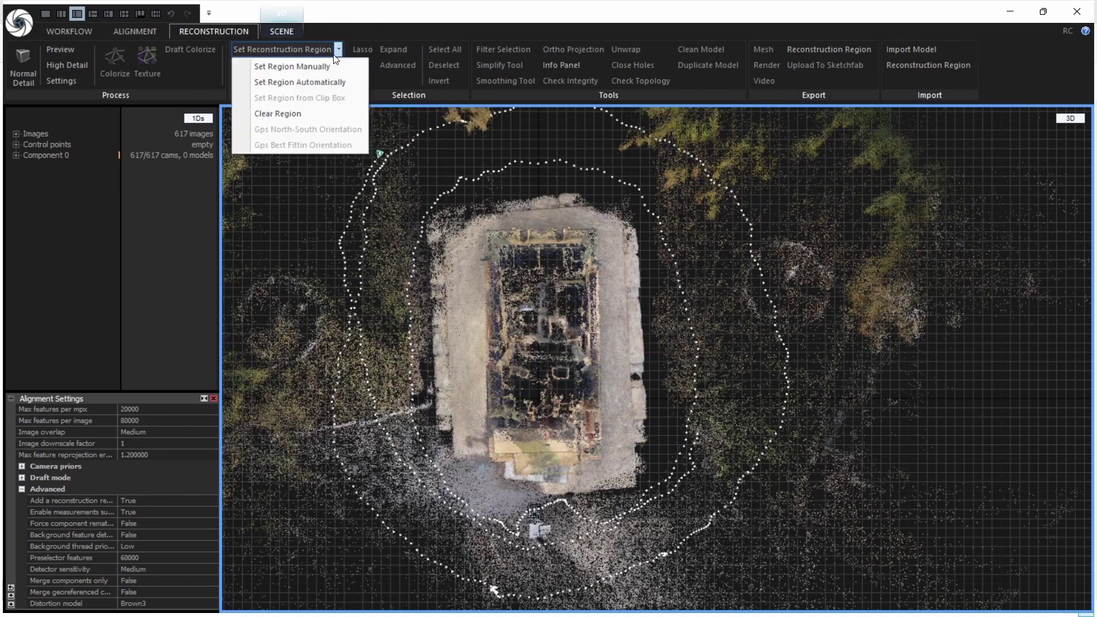
left_click(303, 84)
left_click_drag(310, 384, 455, 382)
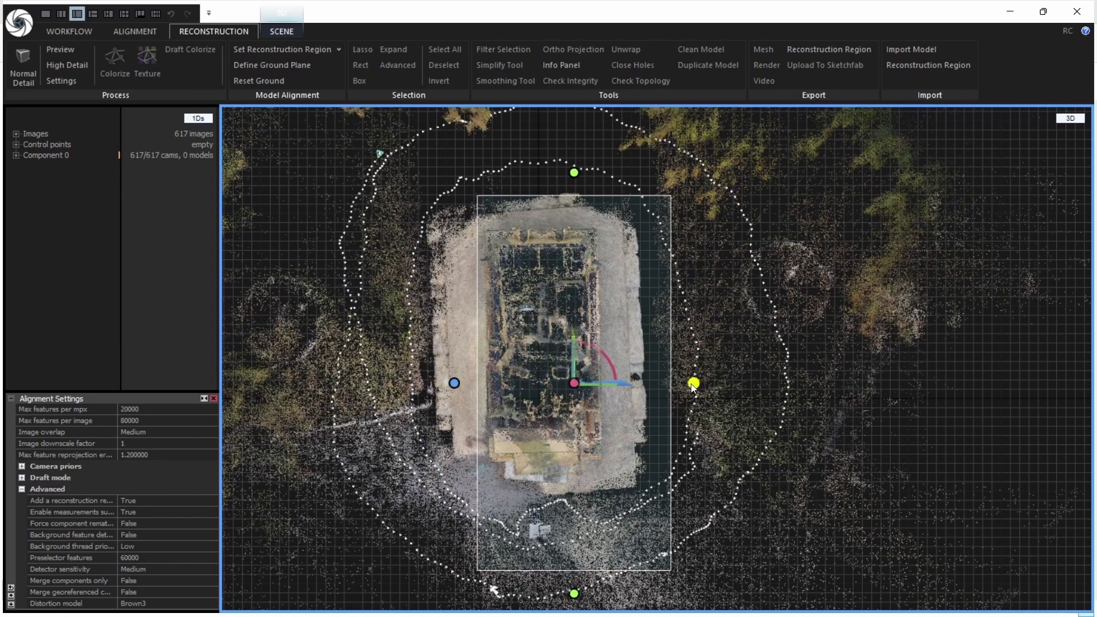
left_click_drag(694, 383, 625, 387)
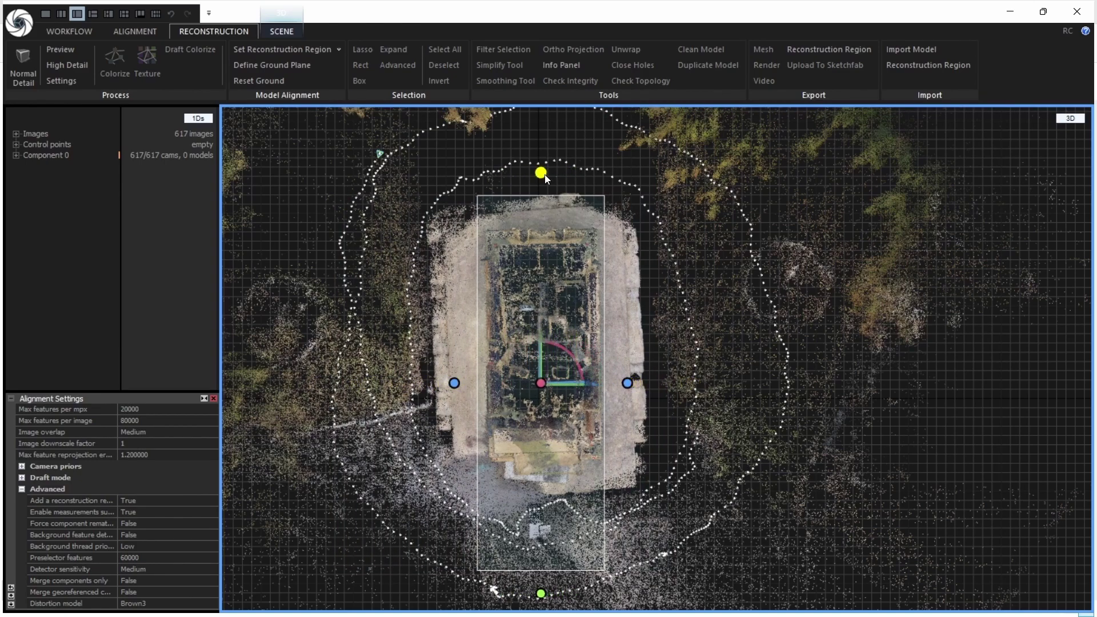
left_click_drag(544, 180, 543, 204)
left_click_drag(541, 593, 541, 506)
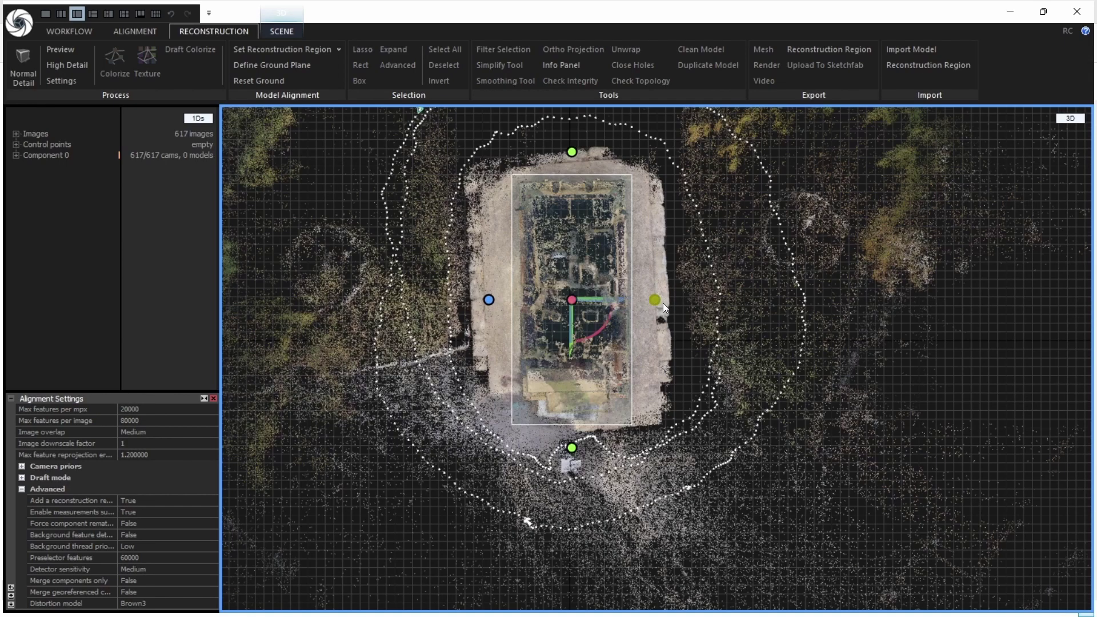
Step: Lower the top of the reconstruction region to sit closer to the tank's turret
key("0")
scroll(688, 394, "down", 6)
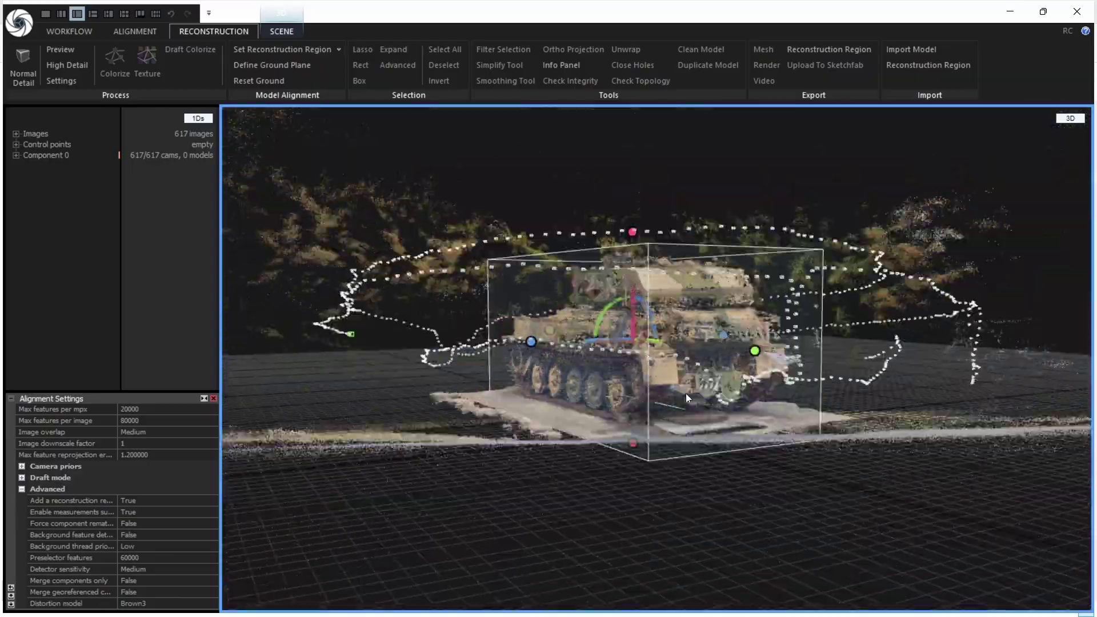
left_click_drag(688, 393, 845, 385)
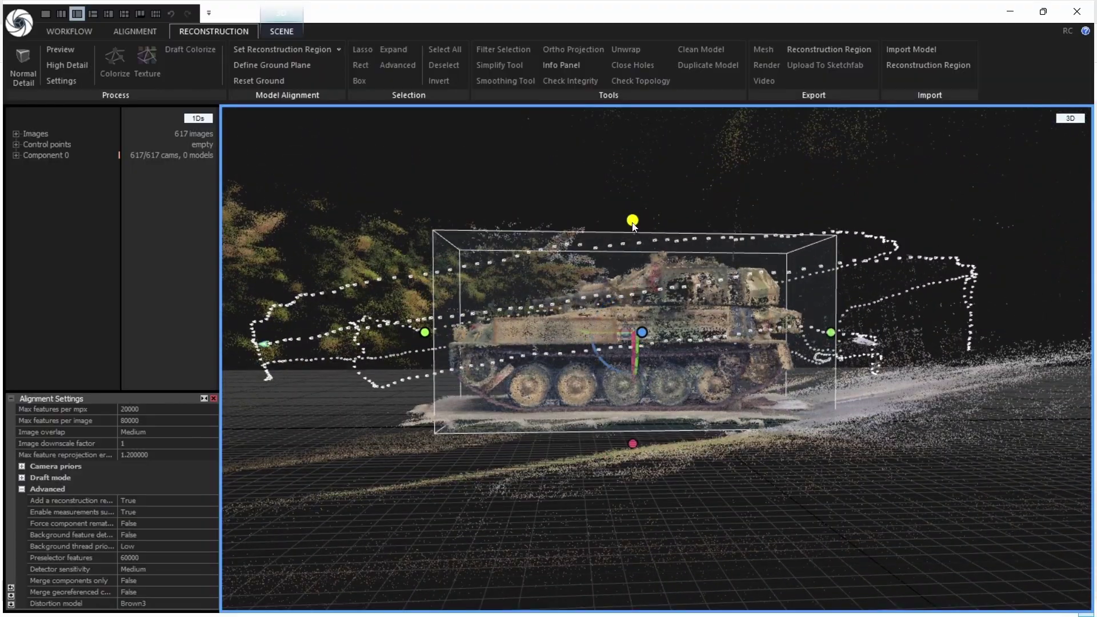
left_click_drag(714, 337, 713, 361)
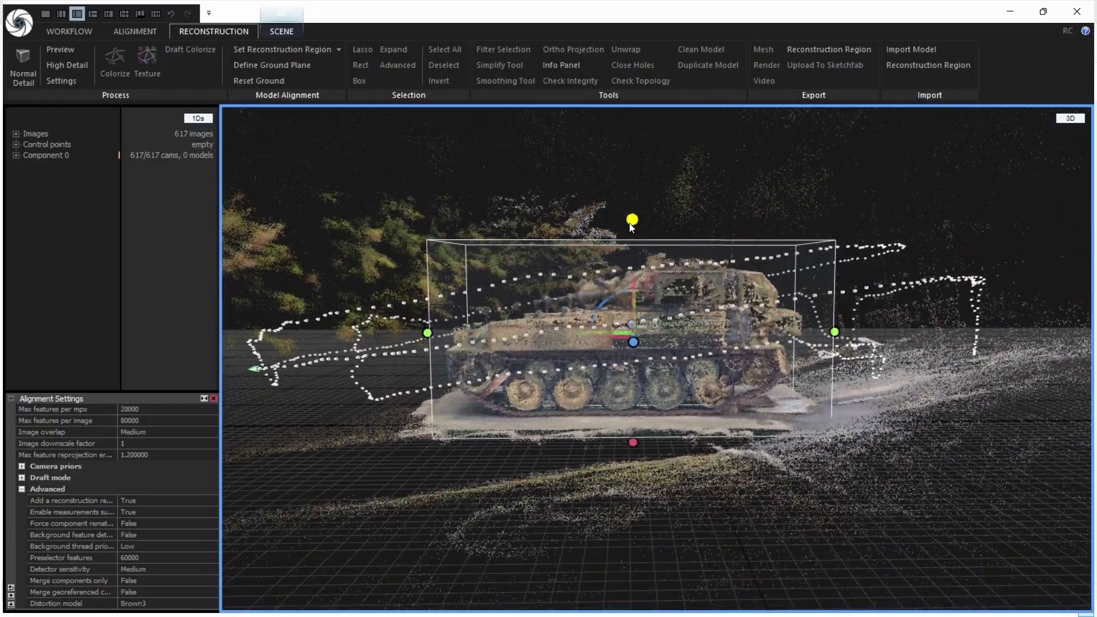
left_click_drag(632, 226, 743, 393)
Step: Fine-tune the front and rear ends of the reconstruction region around the tank in the side view
key("7")
key("3")
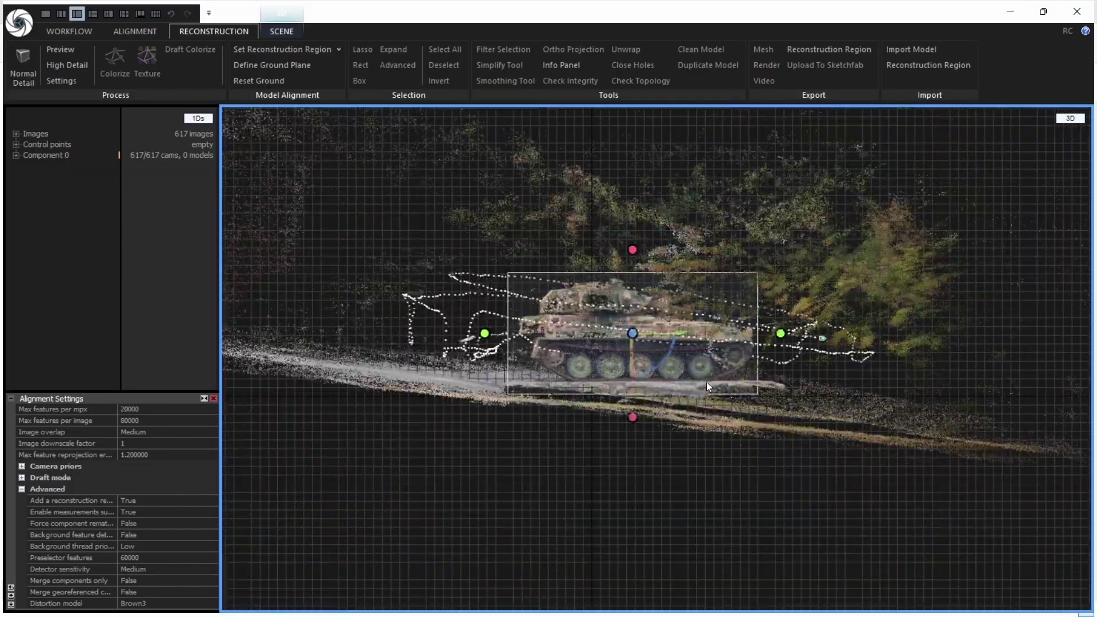
scroll(772, 332, "up", 5)
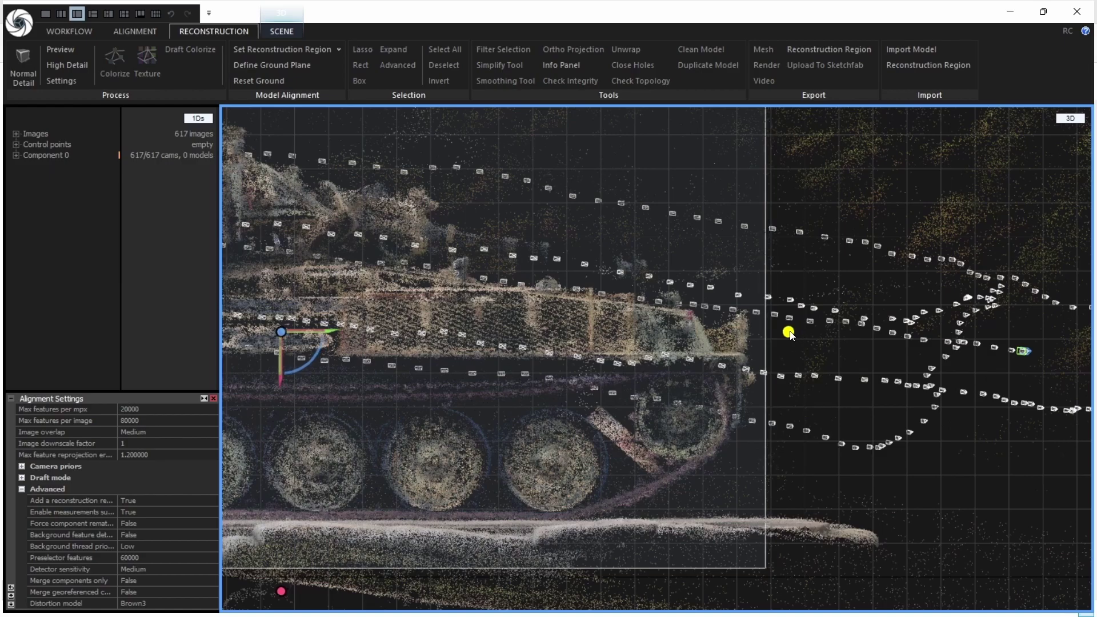
left_click_drag(789, 331, 791, 332)
scroll(836, 318, "down", 5)
scroll(623, 320, "up", 4)
left_click_drag(589, 319, 610, 325)
scroll(518, 296, "down", 2)
middle_click_drag(857, 429, 714, 376)
scroll(714, 376, "up", 3)
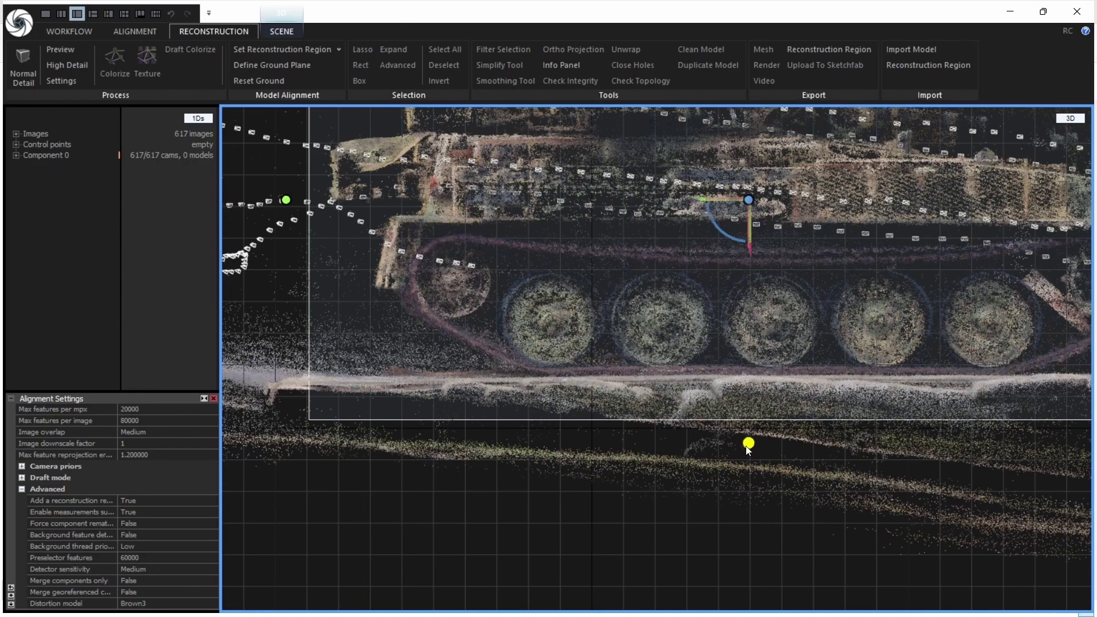
Step: Adjust the bottom and top of the reconstruction region to enclose the tank and its concrete base, and check the box from above
scroll(744, 446, "down", 2)
middle_click_drag(785, 444, 688, 427)
left_click_drag(653, 437, 660, 407)
scroll(661, 408, "down", 2)
scroll(666, 268, "up", 3)
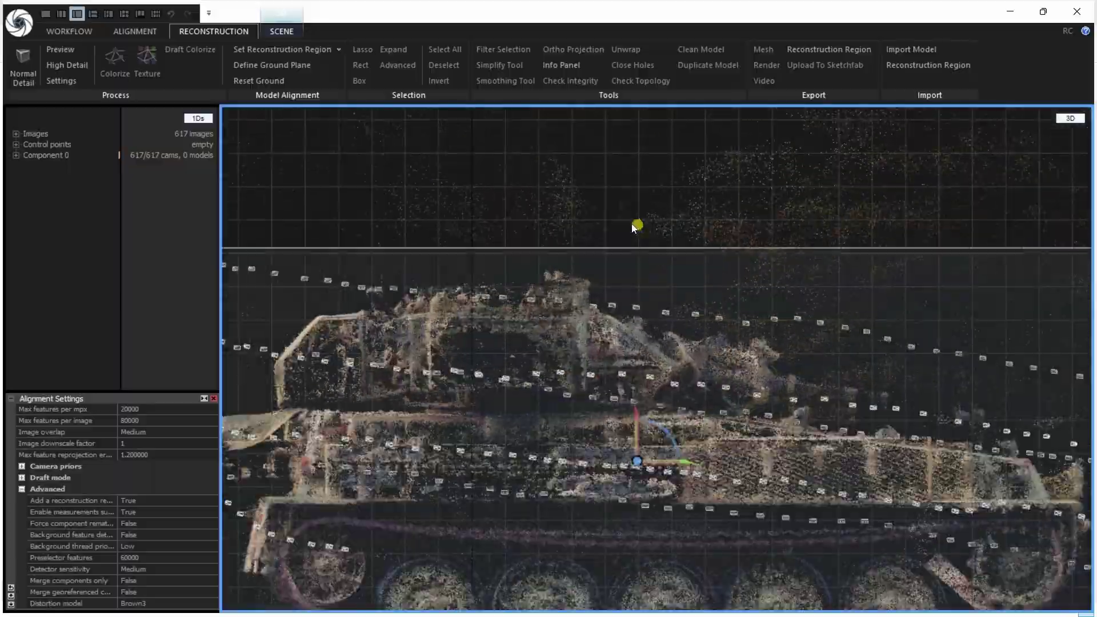
left_click_drag(634, 226, 634, 239)
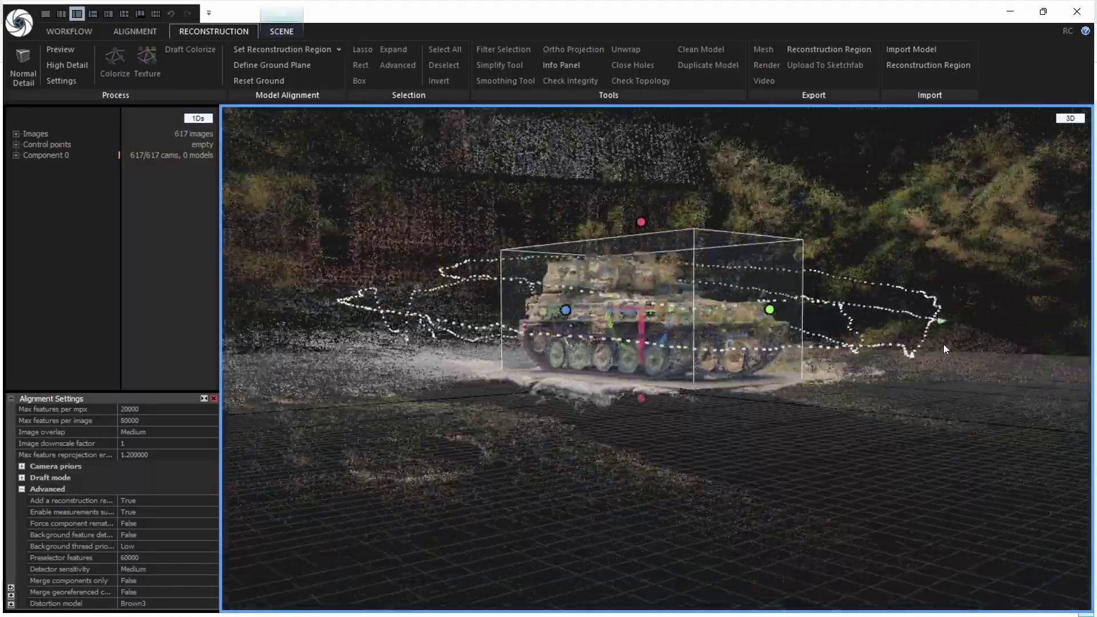
left_click_drag(944, 344, 938, 412)
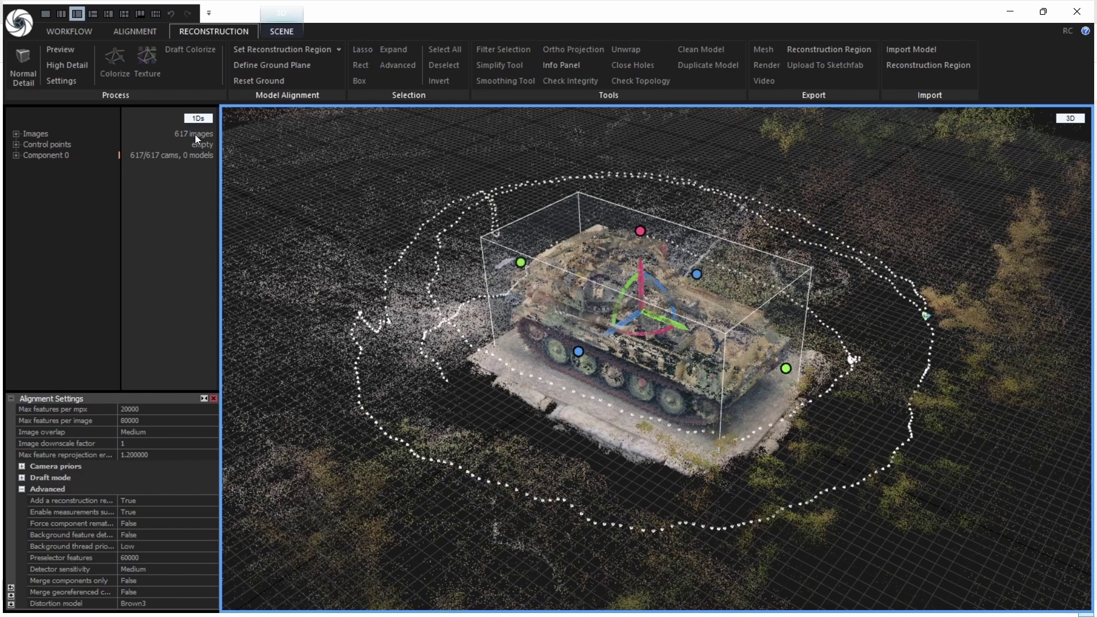
Step: Review the reconstruction settings and calculate the model in normal detail
left_click(61, 81)
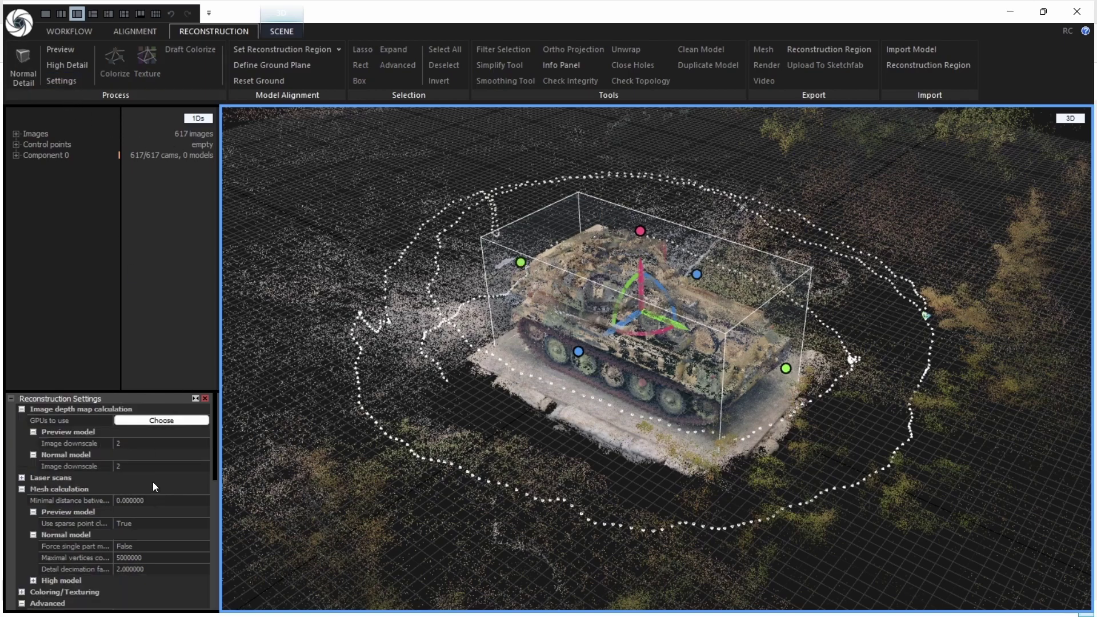
scroll(153, 482, "down", 3)
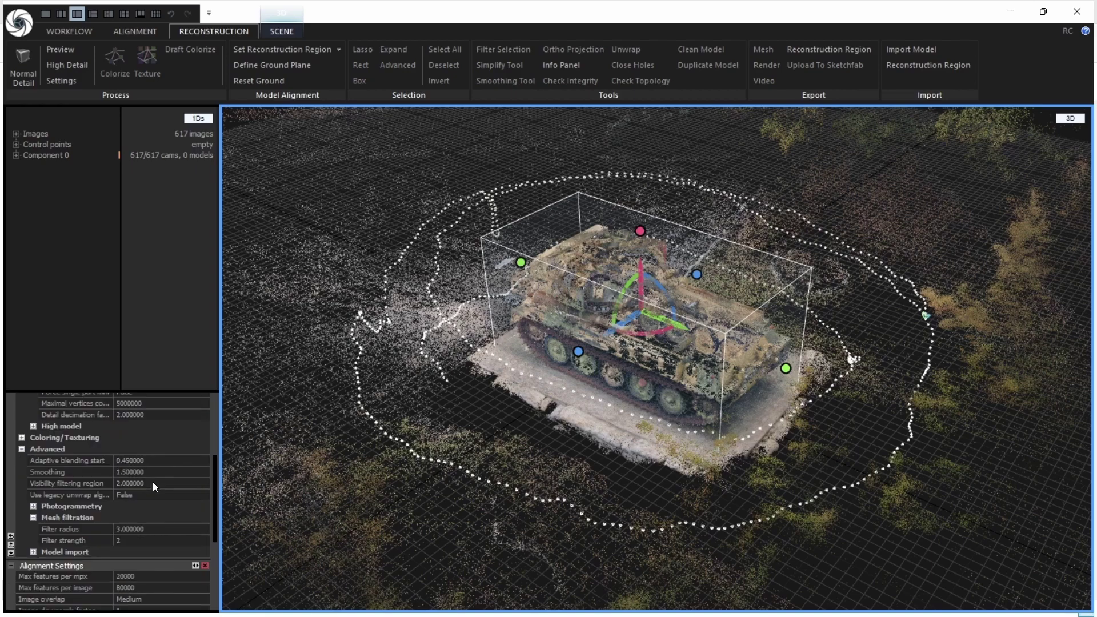
scroll(153, 481, "up", 3)
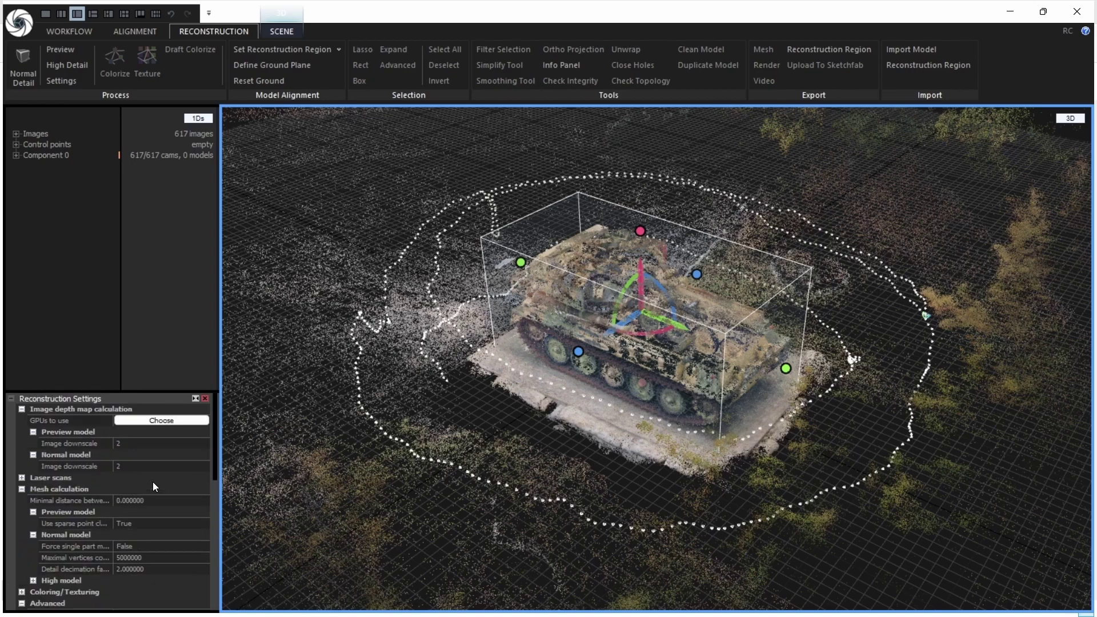
left_click(27, 72)
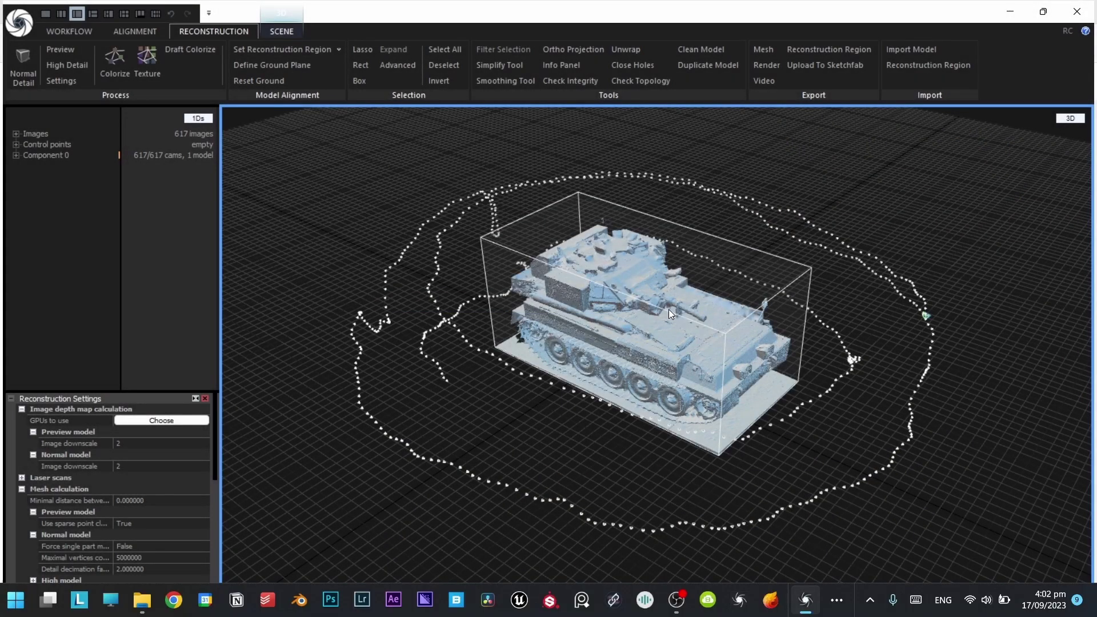
Step: Examine the reconstructed tank mesh from all sides, including the turret, hull and running gear
scroll(658, 303, "up", 5)
left_click_drag(656, 320, 163, 332)
scroll(670, 314, "down", 3)
scroll(669, 314, "up", 3)
scroll(662, 354, "up", 5)
scroll(681, 359, "down", 4)
scroll(657, 367, "up", 4)
scroll(657, 366, "down", 5)
left_click_drag(497, 386, 404, 380)
scroll(729, 386, "up", 3)
scroll(822, 380, "down", 3)
scroll(822, 380, "up", 4)
left_click_drag(784, 377, 621, 298)
scroll(621, 298, "down", 5)
scroll(716, 330, "up", 8)
left_click_drag(716, 330, 645, 453)
scroll(659, 339, "down", 5)
scroll(668, 421, "up", 2)
scroll(429, 405, "up", 7)
scroll(426, 405, "up", 1)
scroll(594, 398, "down", 7)
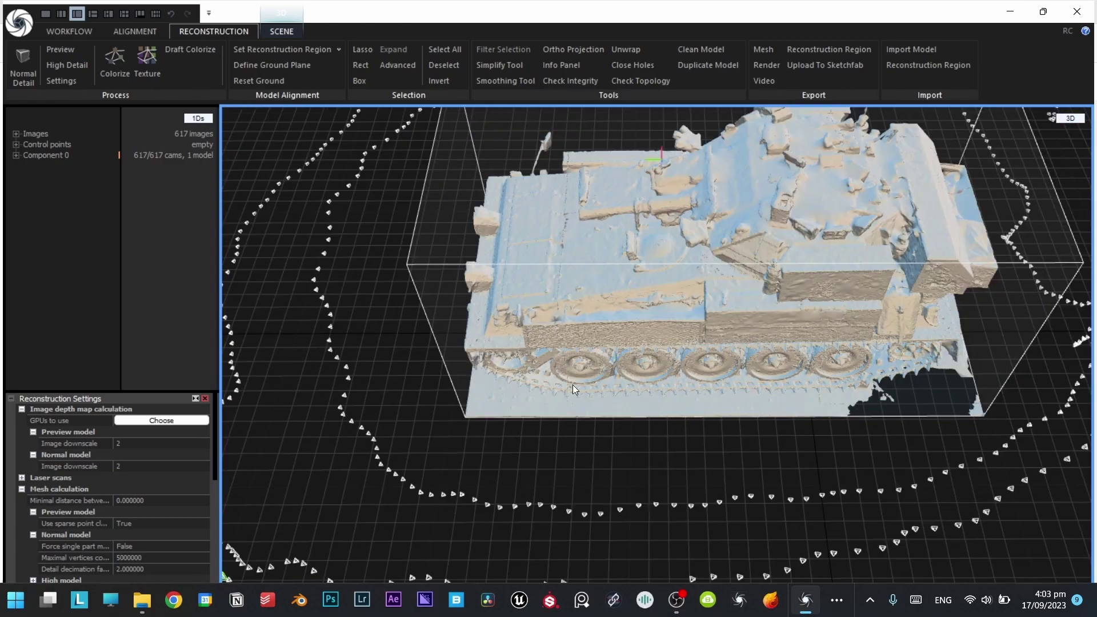
Step: Select the ground surface in front of the tank with the rectangle selection
left_click_drag(573, 385, 717, 336)
scroll(688, 321, "up", 5)
scroll(717, 353, "up", 1)
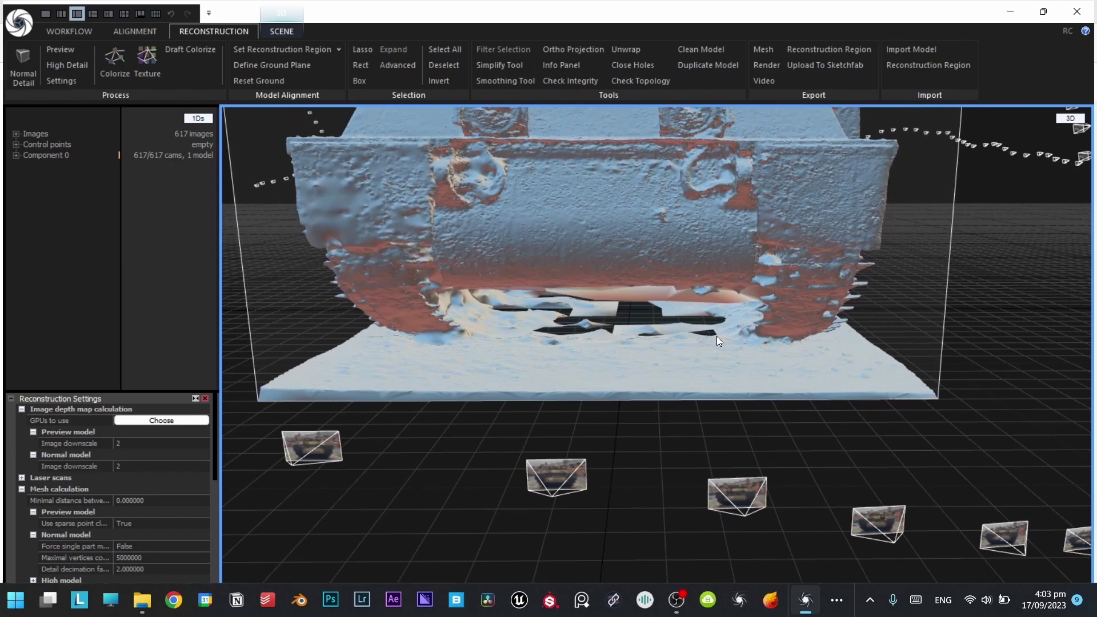
left_click(361, 64)
left_click_drag(295, 339, 955, 456)
scroll(801, 334, "up", 3)
scroll(801, 333, "up", 3)
right_click_drag(801, 333, 766, 333)
scroll(794, 321, "down", 5)
scroll(492, 349, "up", 2)
right_click_drag(491, 350, 526, 380)
left_click_drag(393, 389, 577, 541)
scroll(502, 486, "down", 5)
scroll(639, 411, "up", 5)
scroll(639, 411, "down", 5)
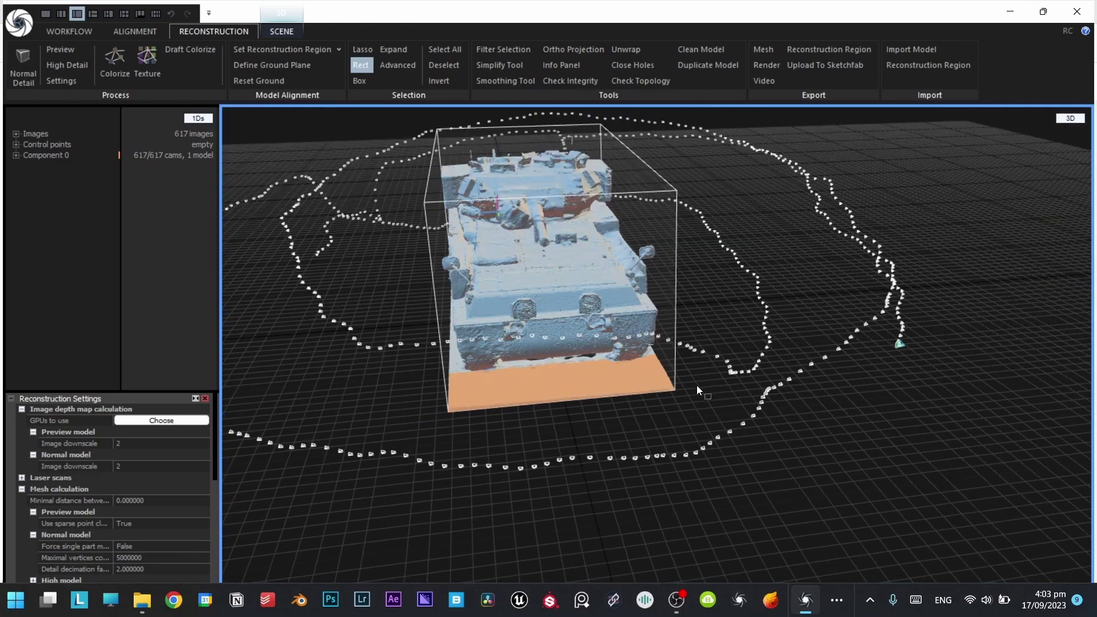
Step: Add the ground surface behind the tank to the selection
scroll(513, 369, "up", 3)
right_click_drag(513, 369, 718, 399)
scroll(718, 399, "down", 5)
scroll(494, 344, "up", 4)
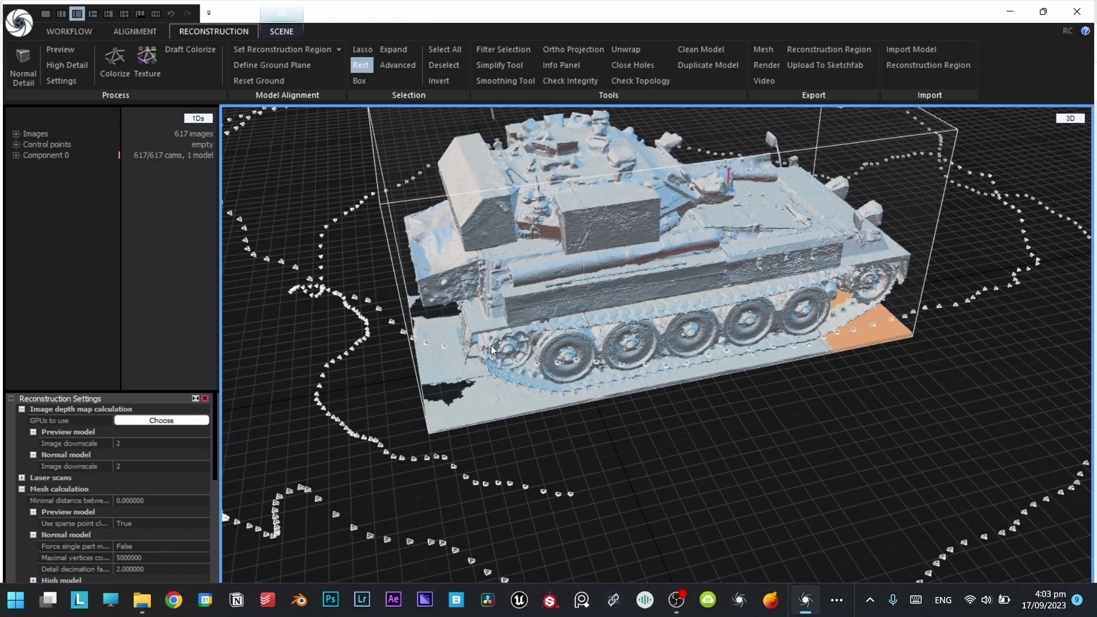
right_click_drag(494, 343, 627, 452)
scroll(664, 321, "down", 3)
scroll(673, 376, "up", 3)
scroll(672, 376, "down", 3)
scroll(635, 354, "up", 4)
scroll(617, 314, "down", 4)
left_click_drag(450, 386, 885, 525)
scroll(667, 424, "up", 3)
right_click_drag(598, 366, 591, 337)
left_click_drag(531, 299, 932, 354, "ctrl")
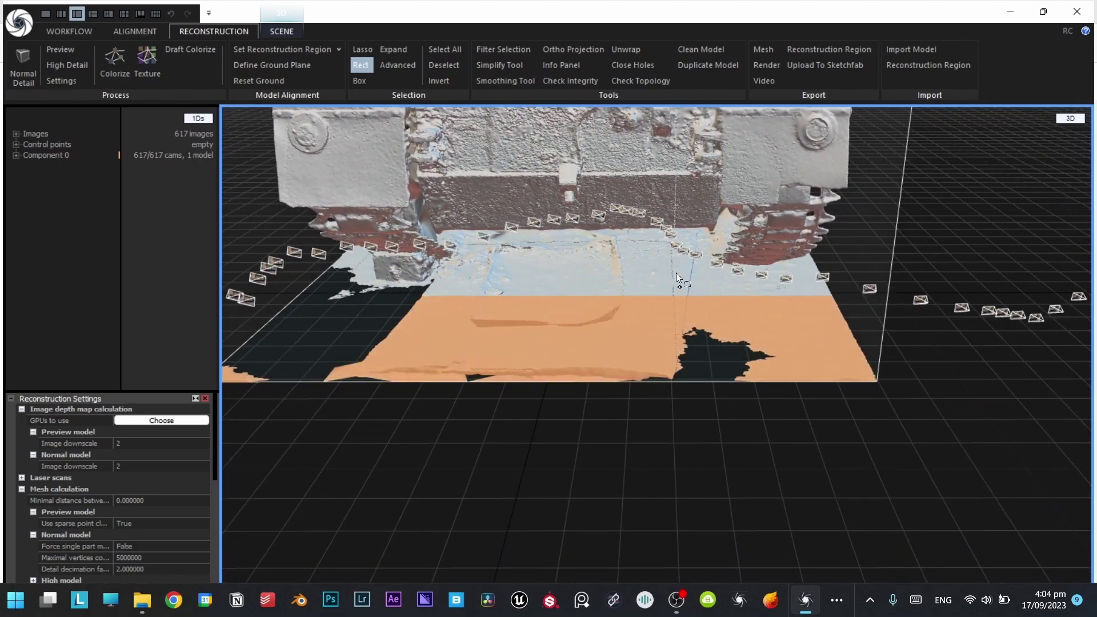
Step: Extend the ground selection towards the rear hull, covering the area between the tracks
right_click_drag(676, 272, 626, 284)
scroll(725, 253, "up", 3)
left_click_drag(535, 263, 982, 375, "ctrl")
scroll(708, 262, "up", 3)
right_click_drag(709, 261, 737, 253)
scroll(737, 261, "down", 3)
left_click_drag(409, 216, 728, 375)
scroll(766, 294, "down", 5)
left_click_drag(635, 244, 526, 372)
scroll(498, 314, "down", 4)
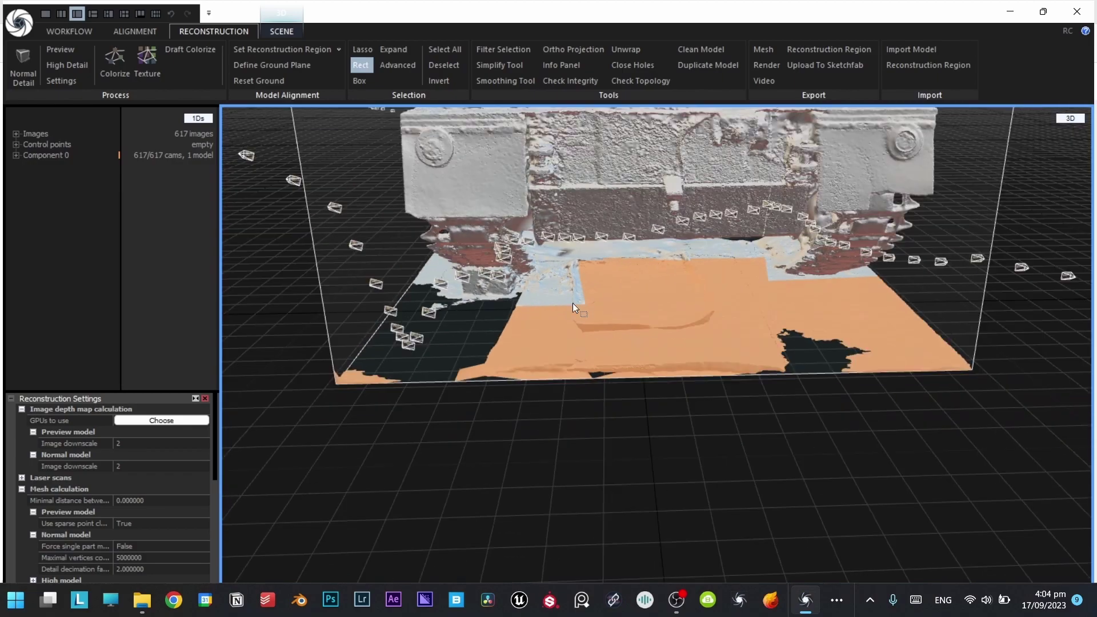
right_click_drag(553, 301, 536, 307)
scroll(515, 319, "up", 8)
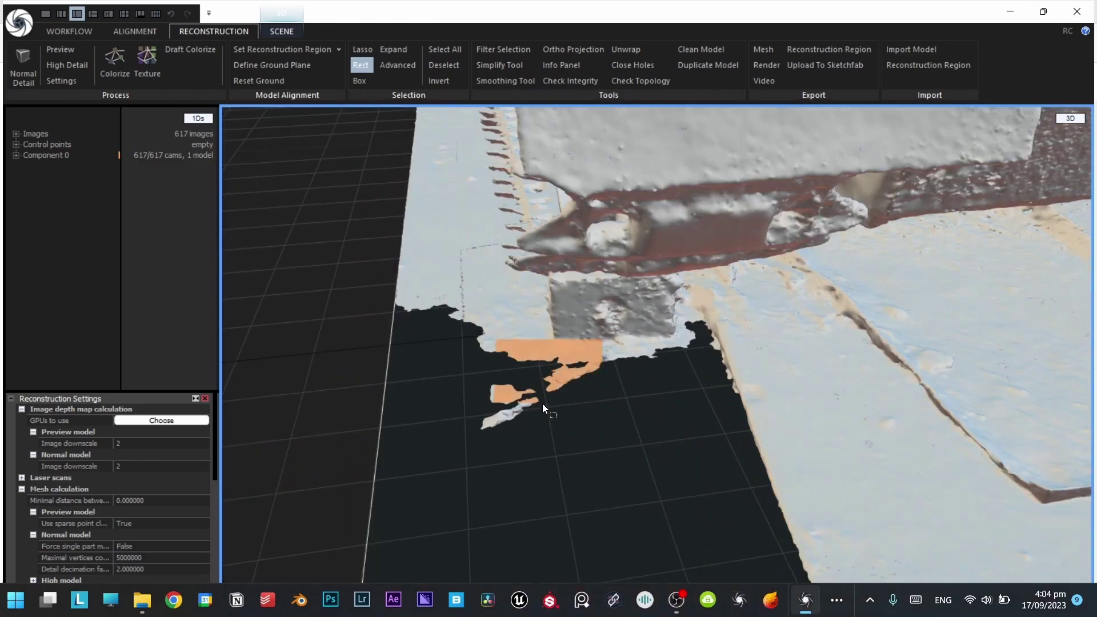
key("ctrl+z")
key("ctrl+z")
Step: Add the loose ground fragments and ragged edge beside the block under the rear track to the selection
scroll(553, 375, "down", 3)
scroll(553, 376, "up", 2)
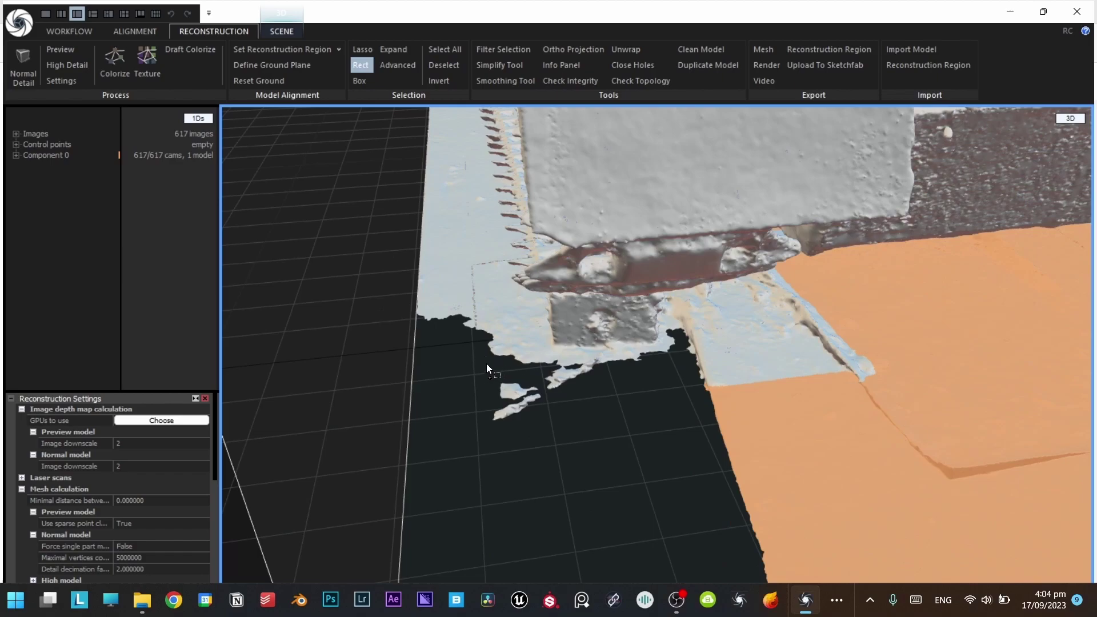
left_click_drag(486, 362, 949, 496, "ctrl")
right_click_drag(543, 373, 604, 402)
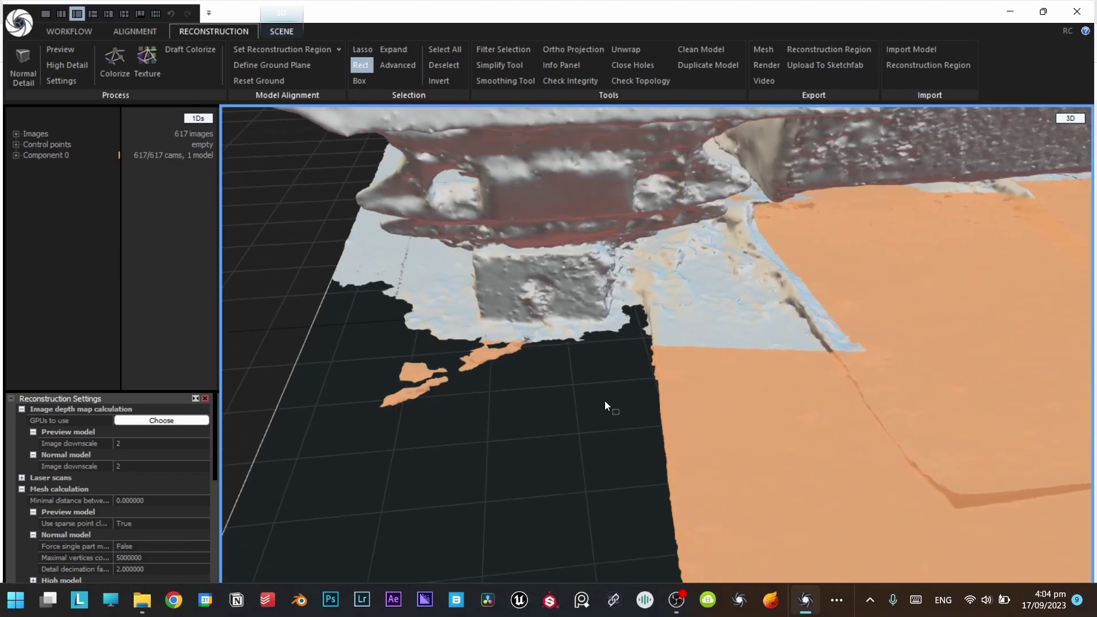
scroll(606, 405, "up", 3)
left_click_drag(431, 469, 707, 351)
scroll(609, 353, "down", 10)
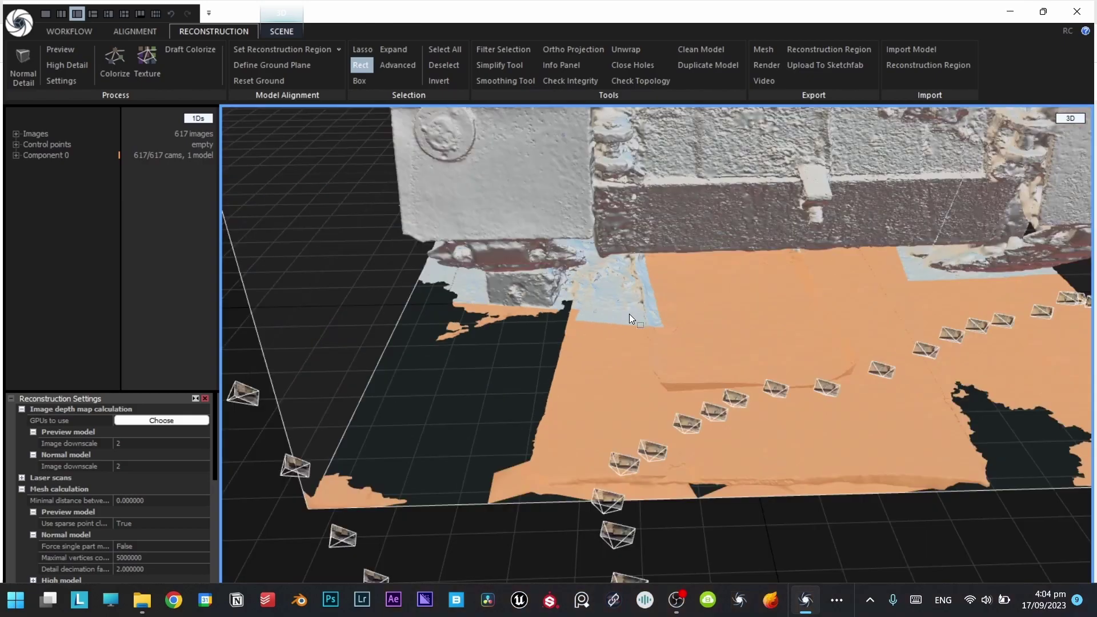
Step: Add the ground strip along one side of the tank to the selection, up to the track's lower edge
left_click_drag(629, 315, 684, 274)
left_click_drag(319, 392, 986, 332)
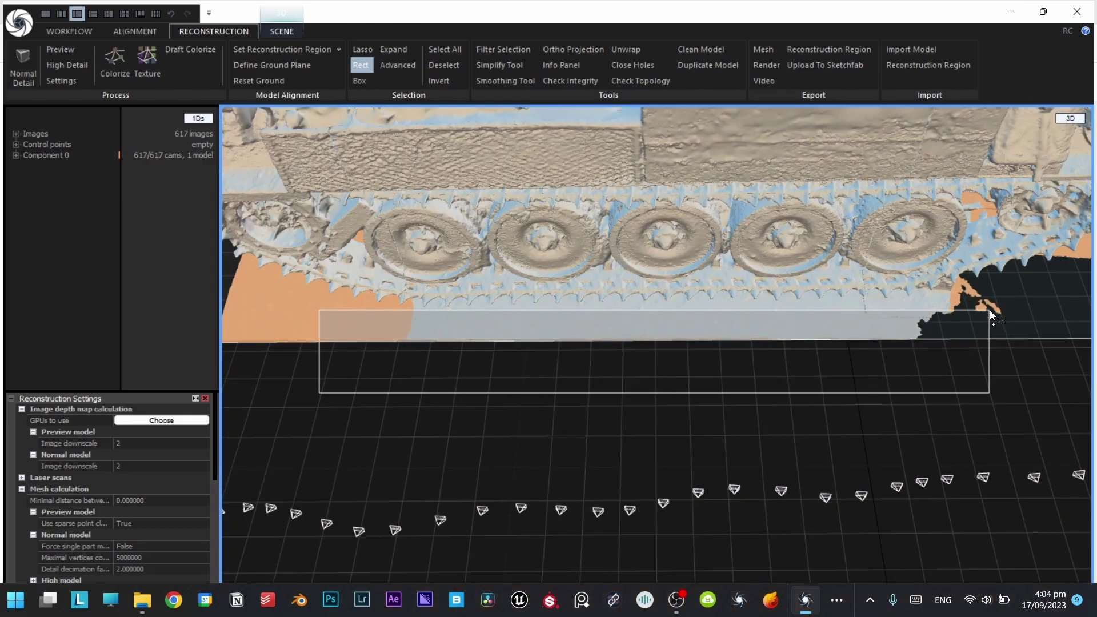
left_click_drag(990, 311, 993, 310)
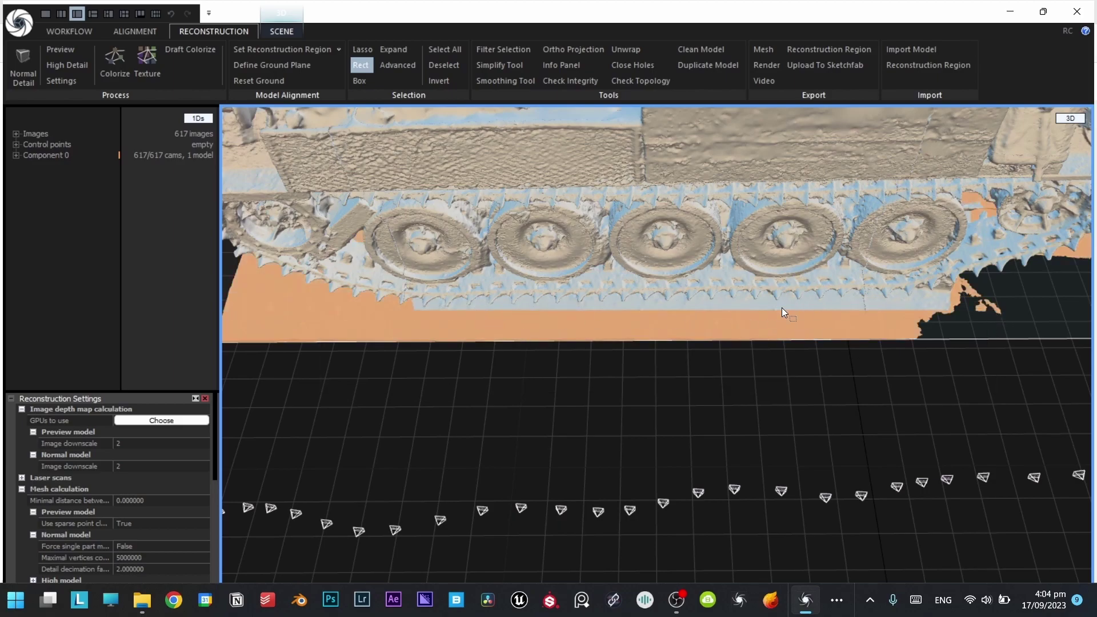
scroll(677, 298, "up", 3)
left_click_drag(684, 361, 986, 328)
scroll(887, 326, "down", 2)
scroll(887, 324, "down", 4)
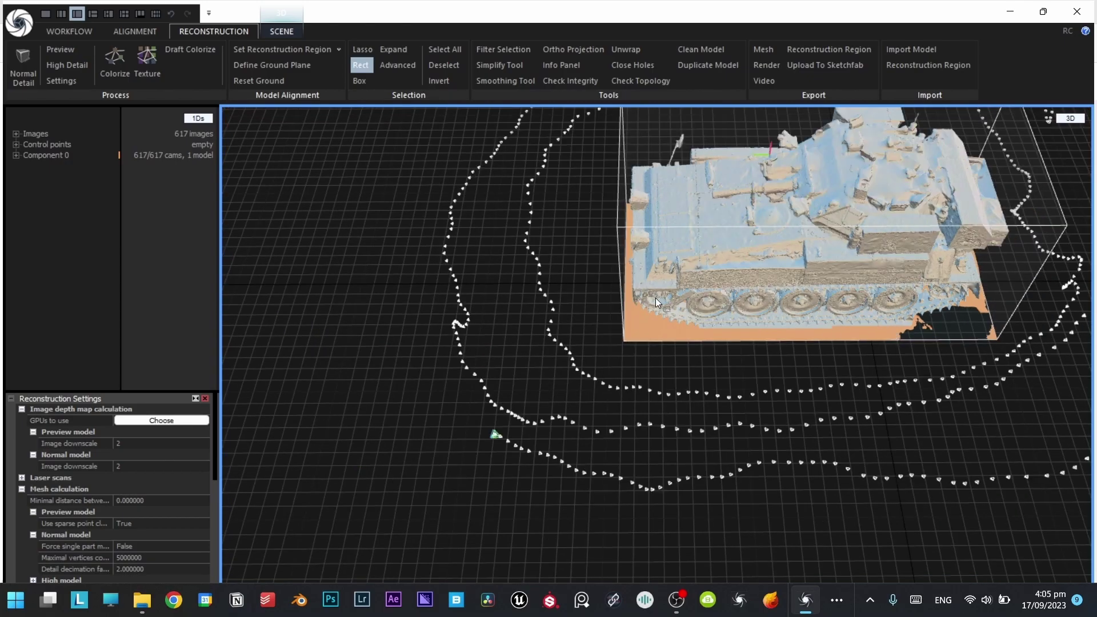
Step: Add the outer ground strip along the tank's opposite side to the selection
middle_click_drag(656, 297, 663, 326)
scroll(720, 283, "up", 4)
scroll(638, 285, "down", 4)
scroll(662, 329, "up", 2)
left_click_drag(412, 374, 936, 321, "ctrl")
scroll(760, 335, "up", 3)
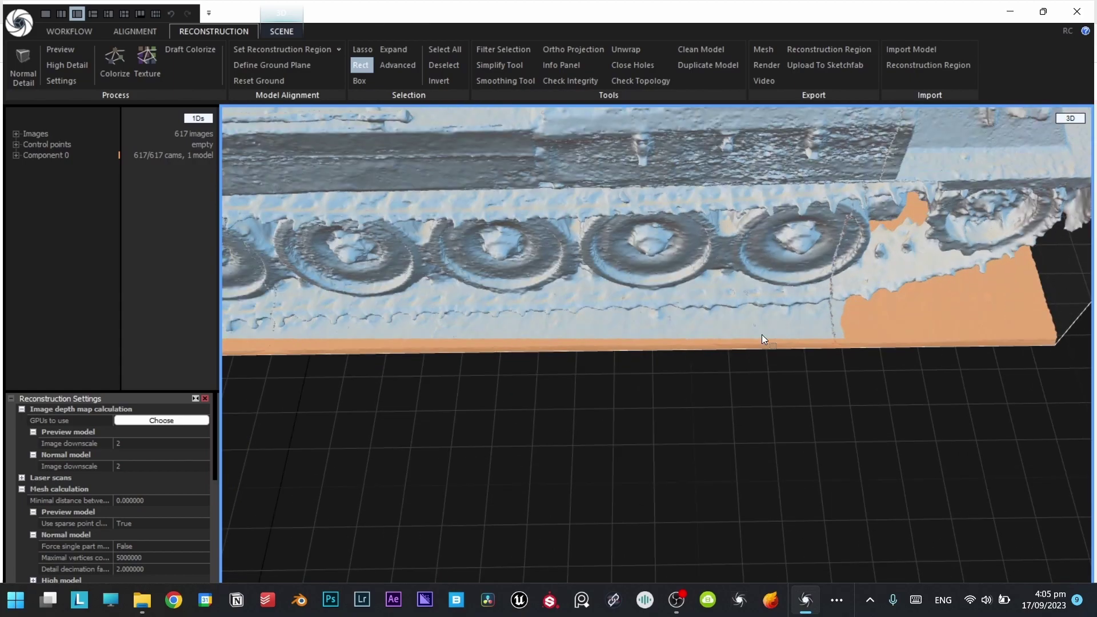
Step: Widen the ground selection on this side section by section towards the bottom of the track
scroll(758, 336, "down", 3)
middle_click_drag(709, 354, 702, 357)
left_click_drag(481, 381, 911, 326)
scroll(584, 342, "up", 1)
left_click_drag(440, 377, 669, 334)
left_click_drag(528, 366, 660, 328)
scroll(556, 328, "up", 3)
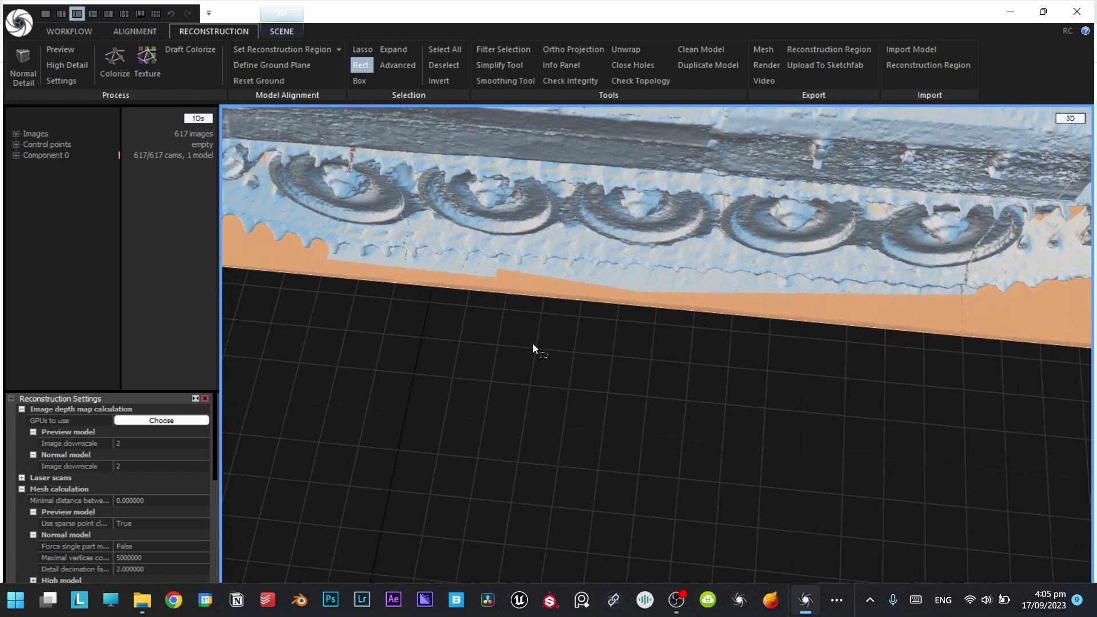
Step: Select the remaining ground slivers between the selected strip and the track beside the road wheels
left_click_drag(533, 352, 709, 285)
left_click_drag(562, 333, 911, 291)
middle_click_drag(320, 288, 458, 305)
right_click_drag(458, 304, 557, 348)
left_click_drag(506, 352, 668, 301)
left_click_drag(579, 337, 665, 296)
left_click_drag(615, 329, 670, 294, "ctrl")
scroll(480, 305, "down", 4)
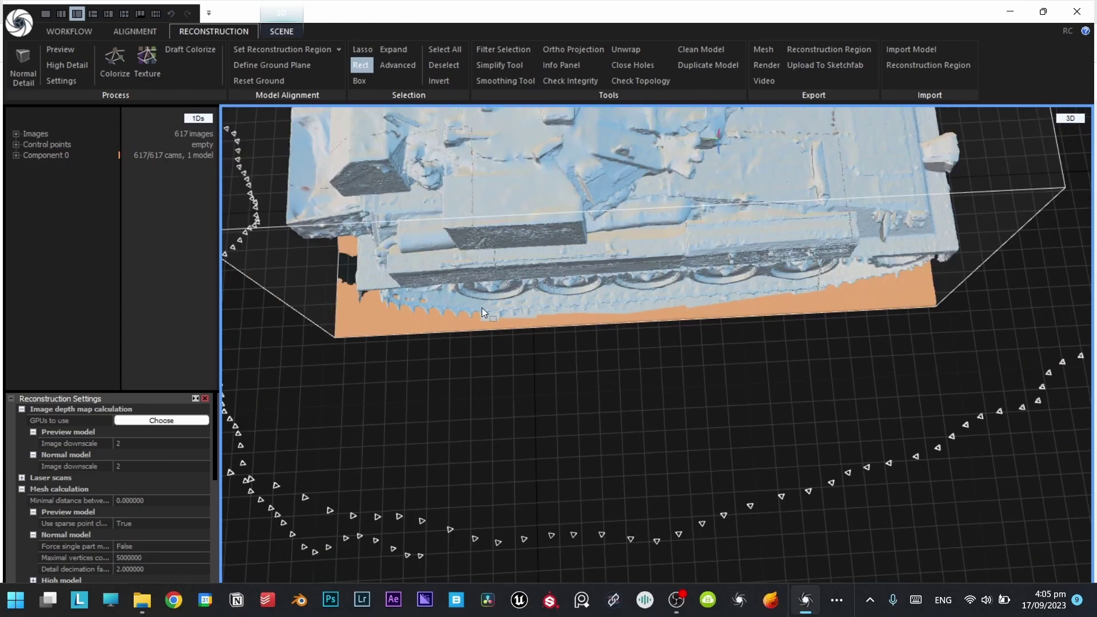
Step: Add the leftover ground around the block at the tank's rear corner to the selection
right_click_drag(480, 304, 615, 230)
scroll(552, 317, "down", 2)
right_click_drag(551, 317, 670, 256)
scroll(672, 352, "up", 5)
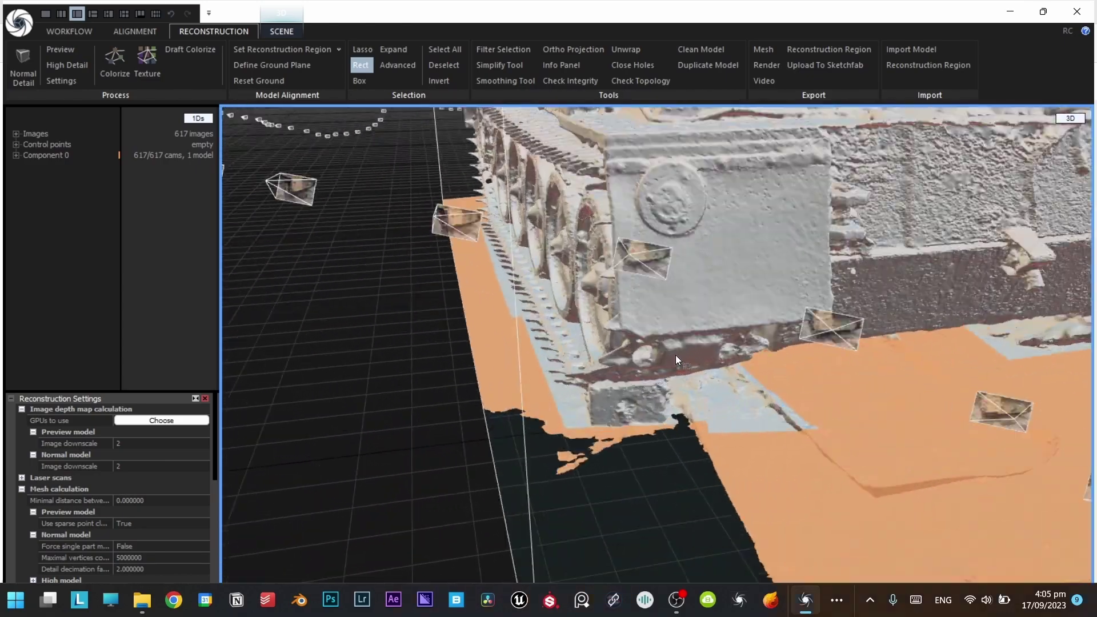
right_click_drag(672, 351, 850, 368)
scroll(535, 369, "down", 3)
scroll(533, 369, "up", 4)
right_click_drag(534, 370, 598, 395)
scroll(530, 403, "up", 2)
left_click_drag(418, 435, 771, 409, "ctrl")
right_click_drag(743, 412, 615, 421)
scroll(614, 426, "down", 1)
left_click_drag(533, 400, 767, 373)
Step: Extend the ground selection up to the gap under the front hull between the tracks
scroll(715, 372, "down", 6)
right_click_drag(806, 314, 778, 313)
scroll(731, 303, "up", 5)
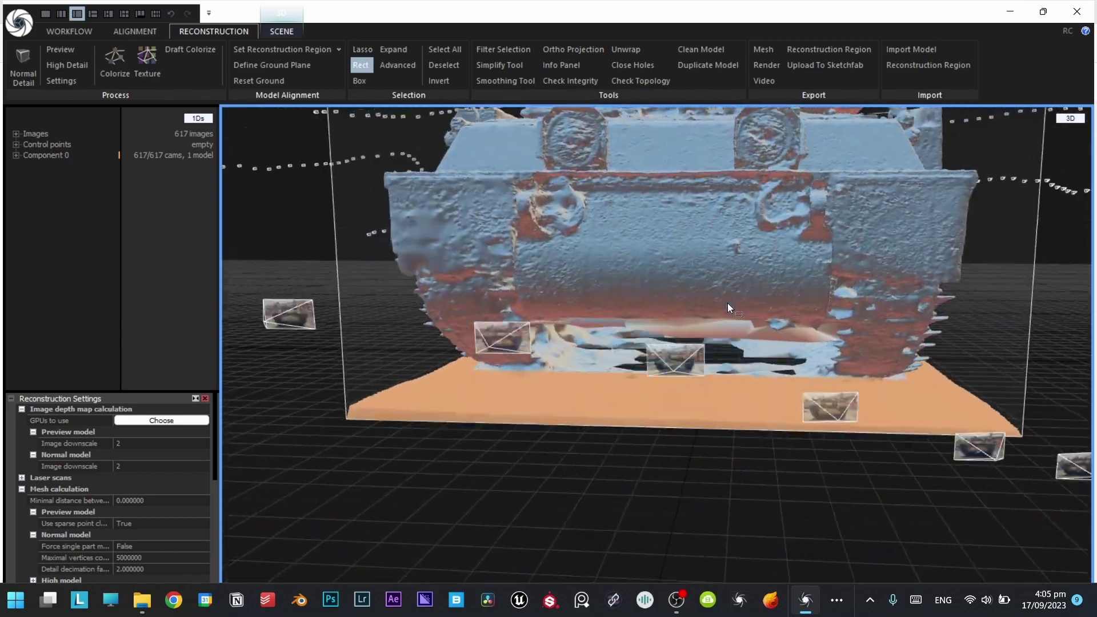
scroll(707, 358, "up", 2)
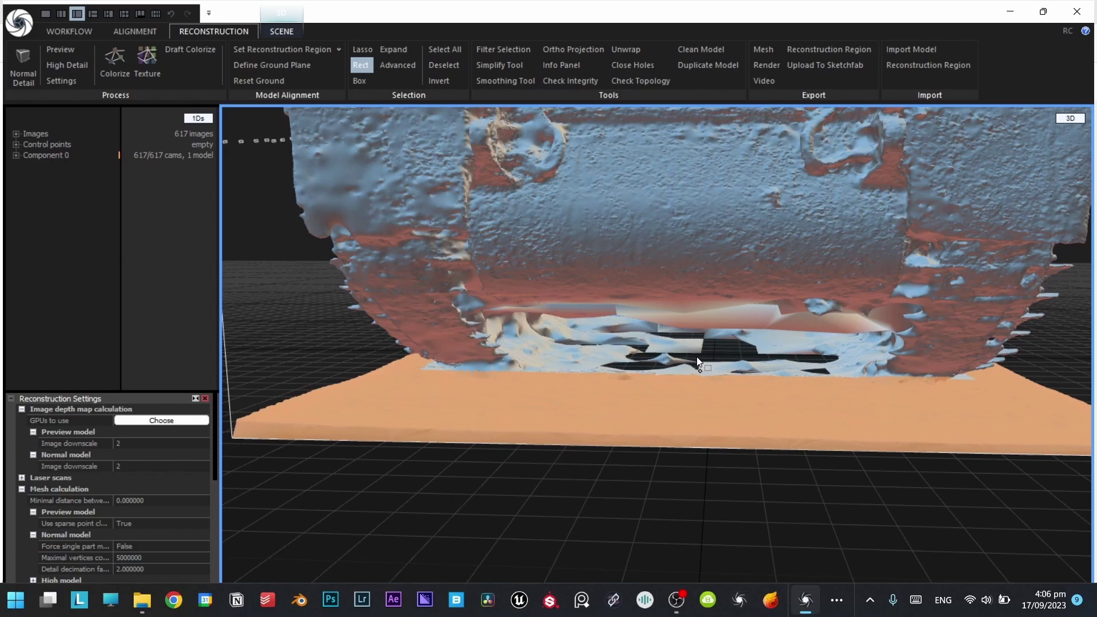
left_click_drag(707, 361, 836, 407)
scroll(762, 360, "up", 3)
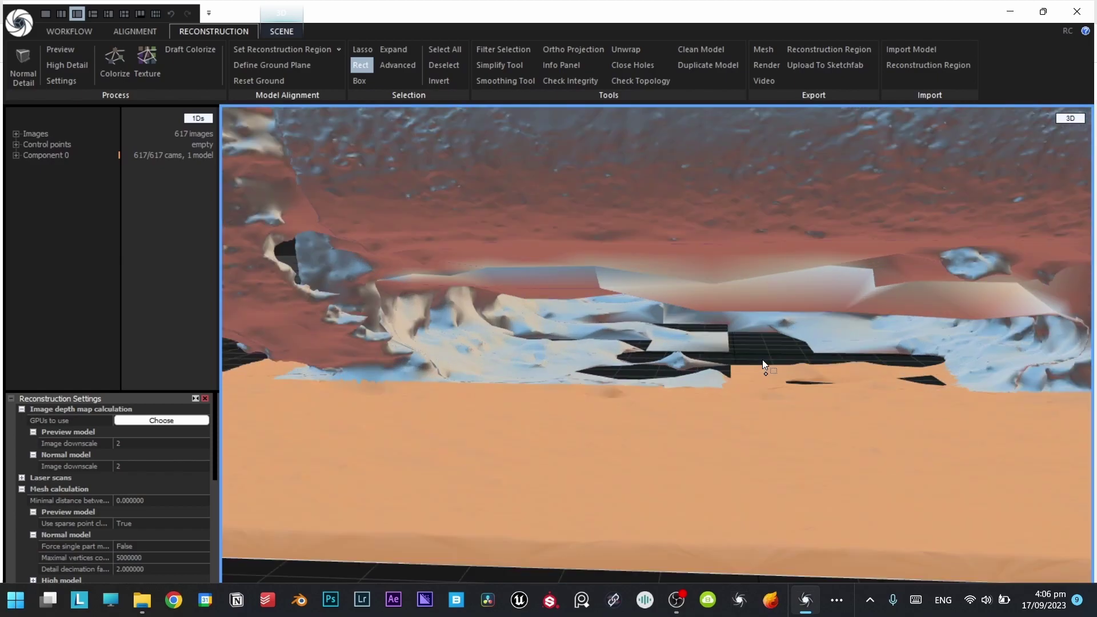
left_click_drag(758, 350, 522, 446, "ctrl")
right_click_drag(542, 406, 592, 409)
left_click_drag(594, 419, 586, 420, "ctrl")
Step: Try to lasso the remaining ground beneath the curved end of the track
scroll(577, 395, "down", 5)
scroll(677, 386, "up", 5)
right_click_drag(739, 397, 692, 369)
scroll(692, 370, "up", 2)
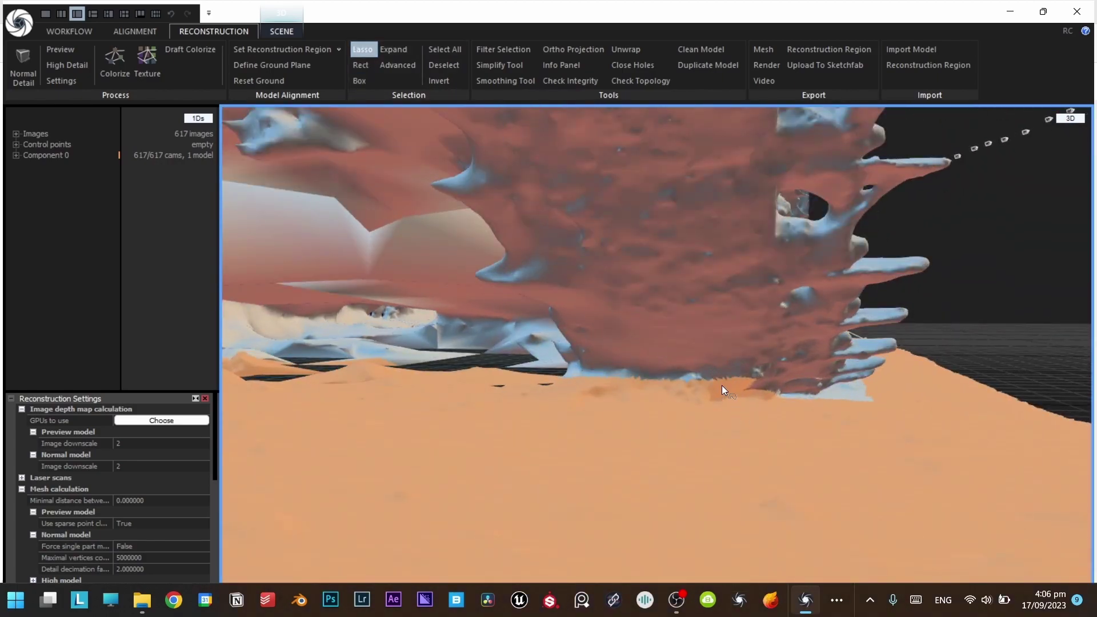
scroll(693, 387, "down", 3)
right_click_drag(721, 389, 625, 375)
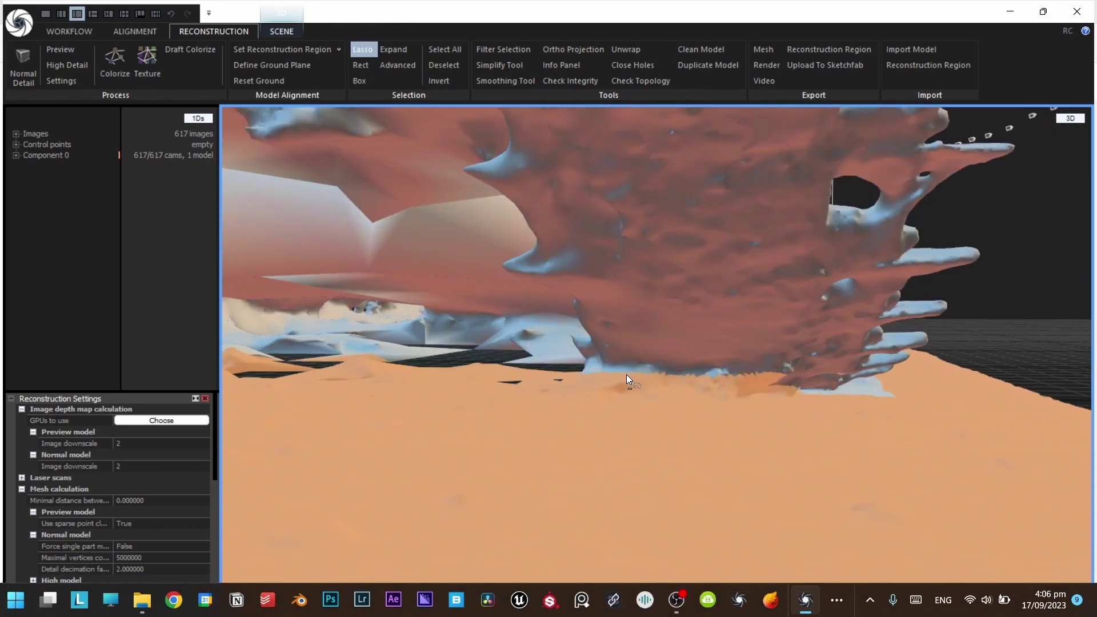
mouse_move(703, 390)
left_mouse_down()
mouse_move(781, 393)
mouse_move(661, 306)
mouse_move(662, 344)
left_mouse_up()
key("ctrl+z")
Step: Filter the selected ground out of the tank mesh and check the side of the track
scroll(677, 347, "down", 4)
right_click_drag(695, 349, 648, 347)
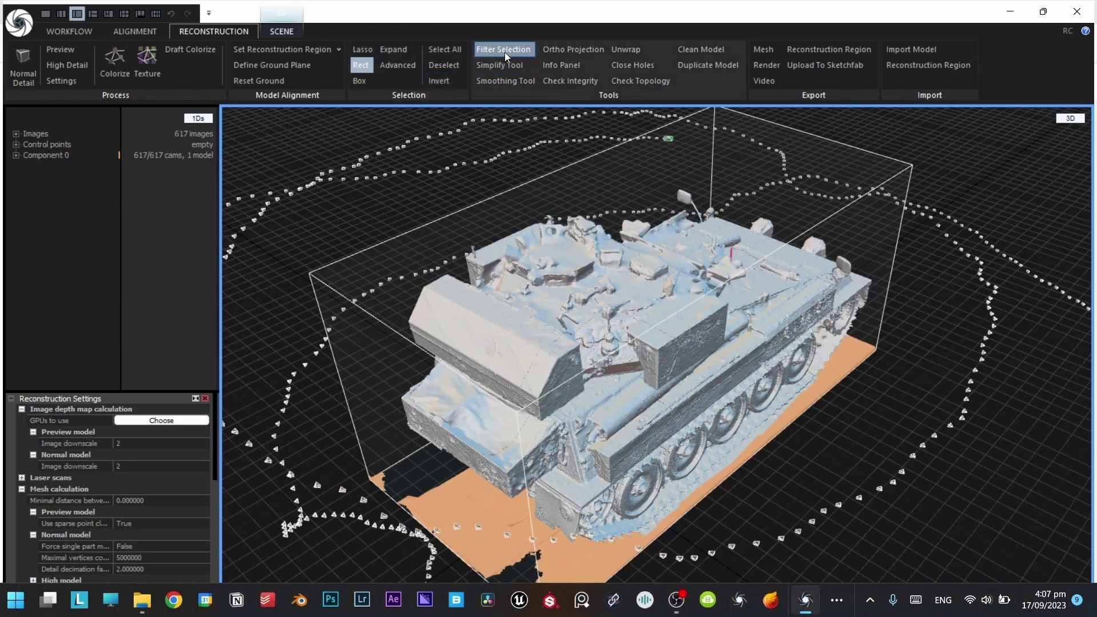
left_click(505, 52)
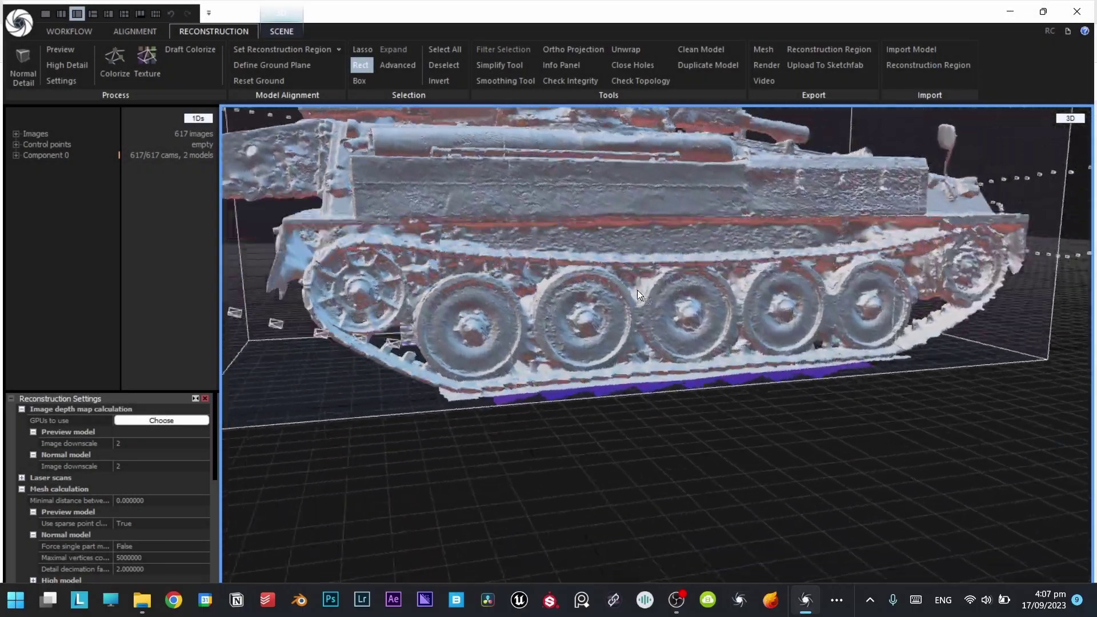
left_click_drag(636, 288, 629, 316)
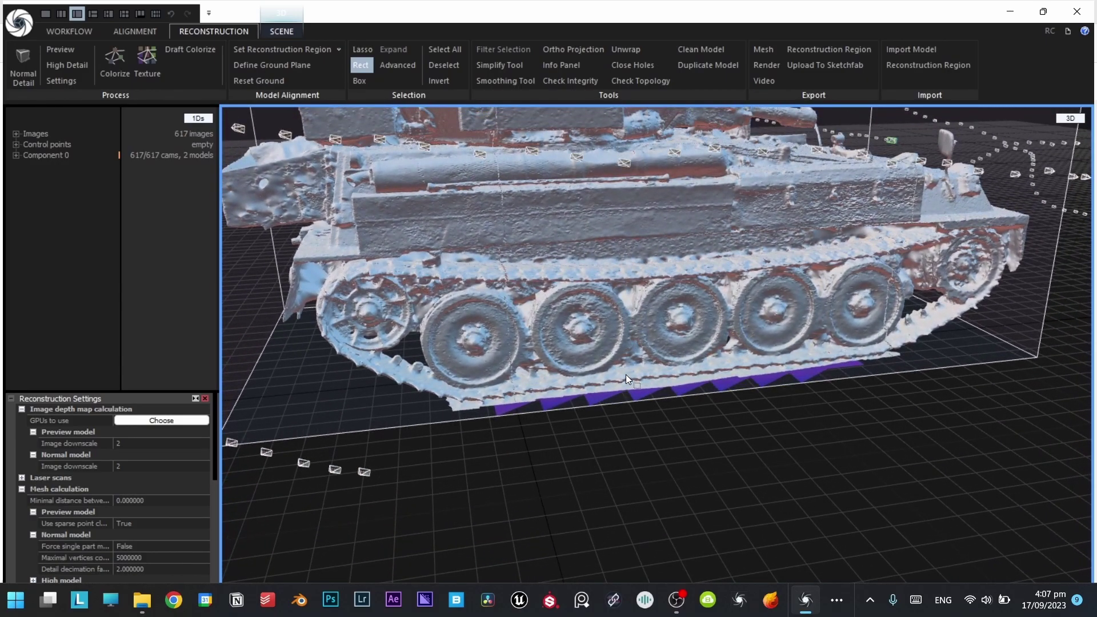
scroll(626, 375, "up", 3)
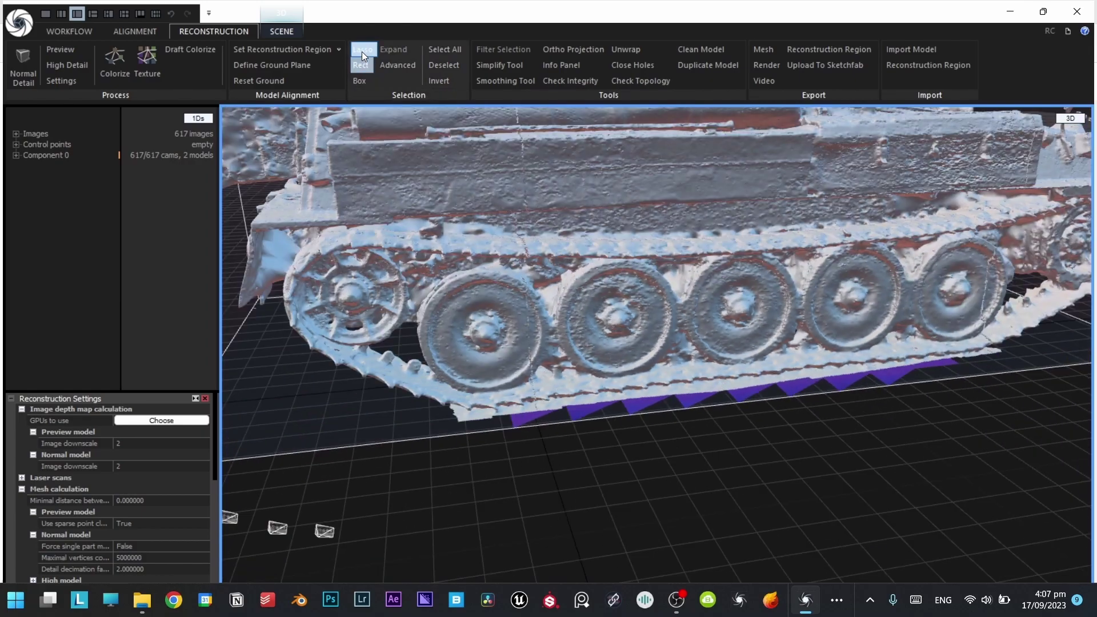
Step: Lasso the leftover ground patch beneath the rear end of the track
left_click(362, 52)
scroll(474, 409, "up", 10)
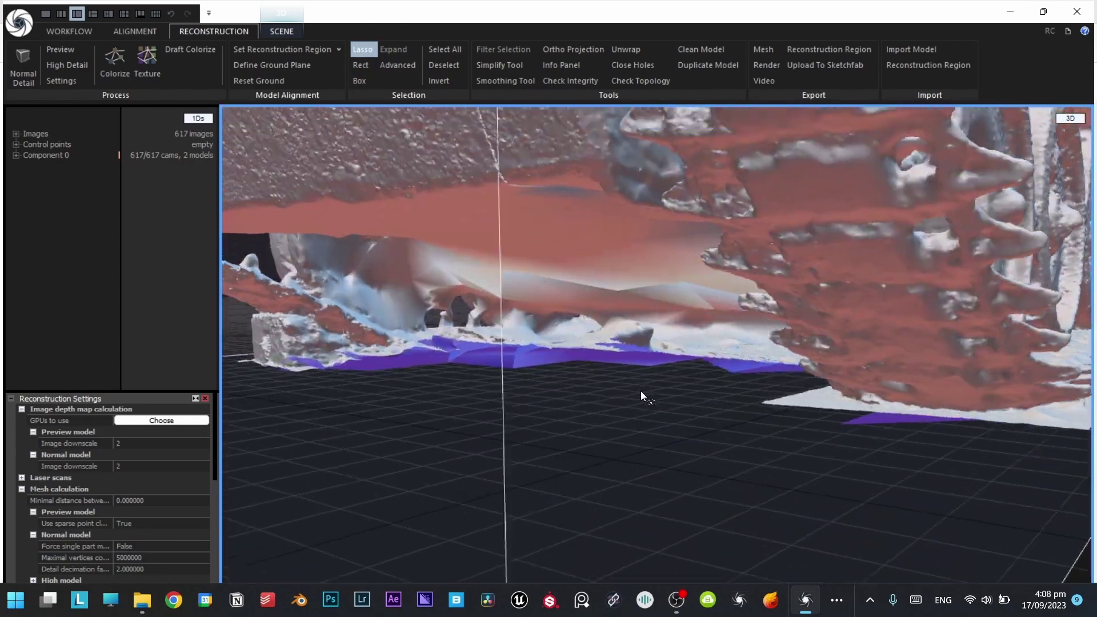
scroll(642, 394, "down", 5)
scroll(552, 375, "up", 4)
right_click_drag(613, 391, 726, 376)
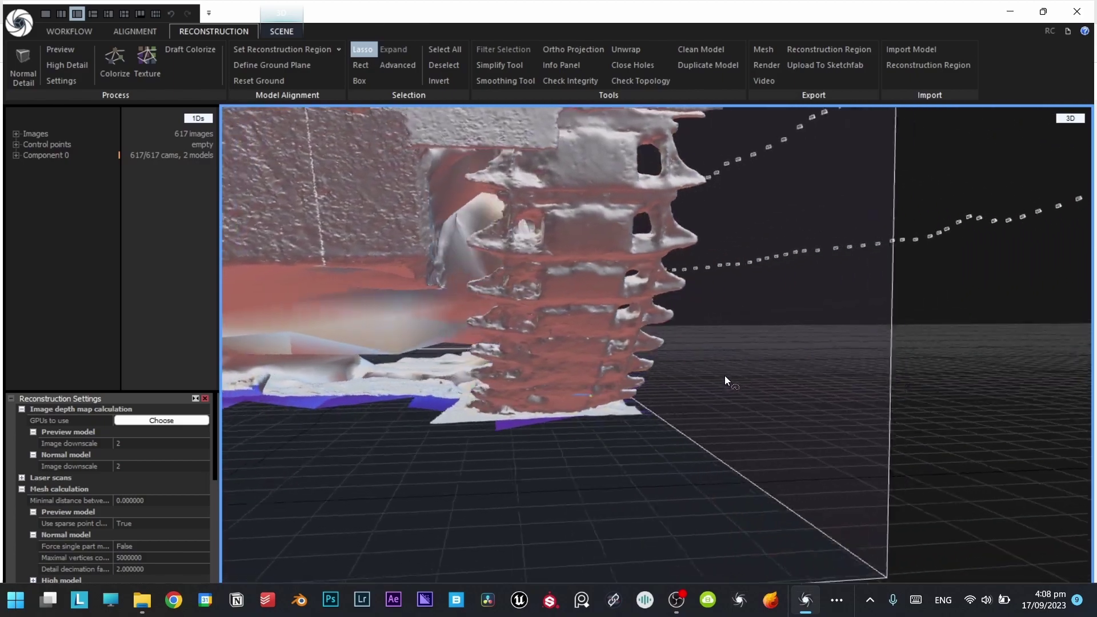
left_click_drag(726, 376, 502, 435)
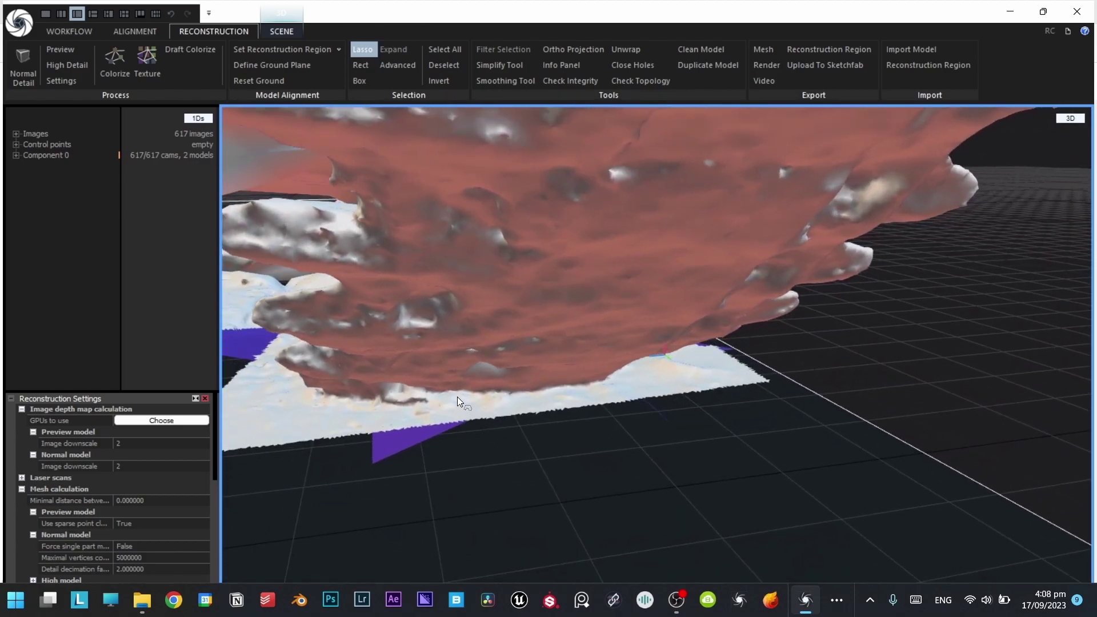
mouse_move(321, 397)
left_mouse_down()
mouse_move(546, 393)
mouse_move(708, 359)
mouse_move(708, 547)
mouse_move(246, 512)
mouse_move(257, 497)
left_mouse_up()
Step: Add the inner corner of the ground below the track's rear end to the selection
scroll(822, 378, "down", 3)
scroll(642, 401, "up", 3)
left_click_drag(642, 402, 694, 418)
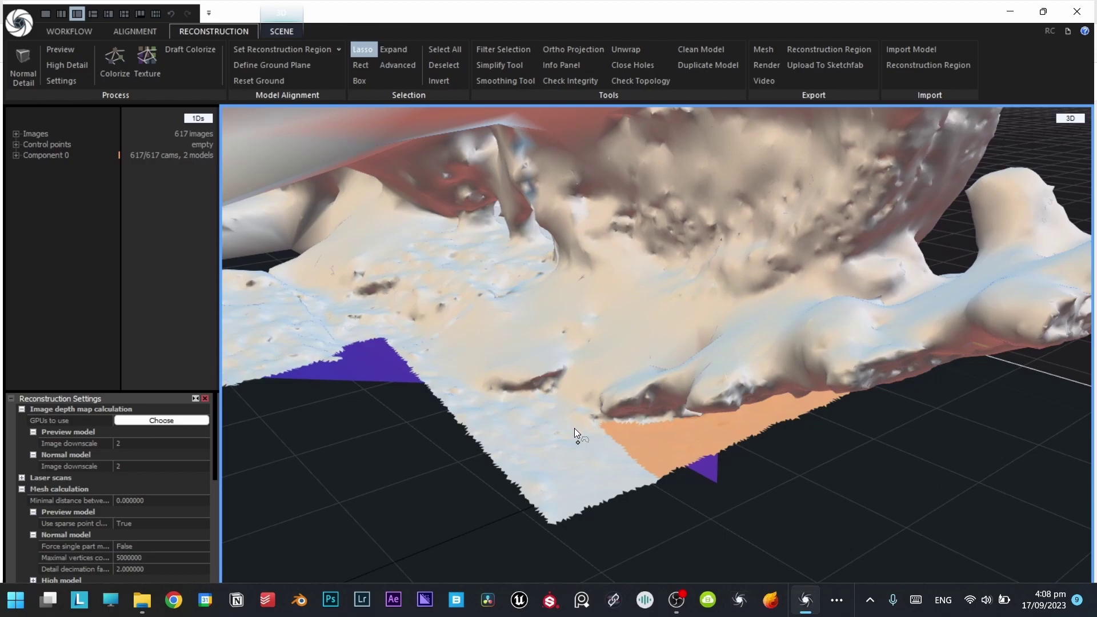
left_click_drag(608, 425, 559, 406)
mouse_move(483, 392)
left_mouse_down()
mouse_move(394, 339)
mouse_move(358, 354)
mouse_move(573, 570)
mouse_move(739, 537)
left_mouse_up()
scroll(594, 418, "down", 8)
middle_click_drag(480, 362, 258, 354)
scroll(259, 354, "down", 4)
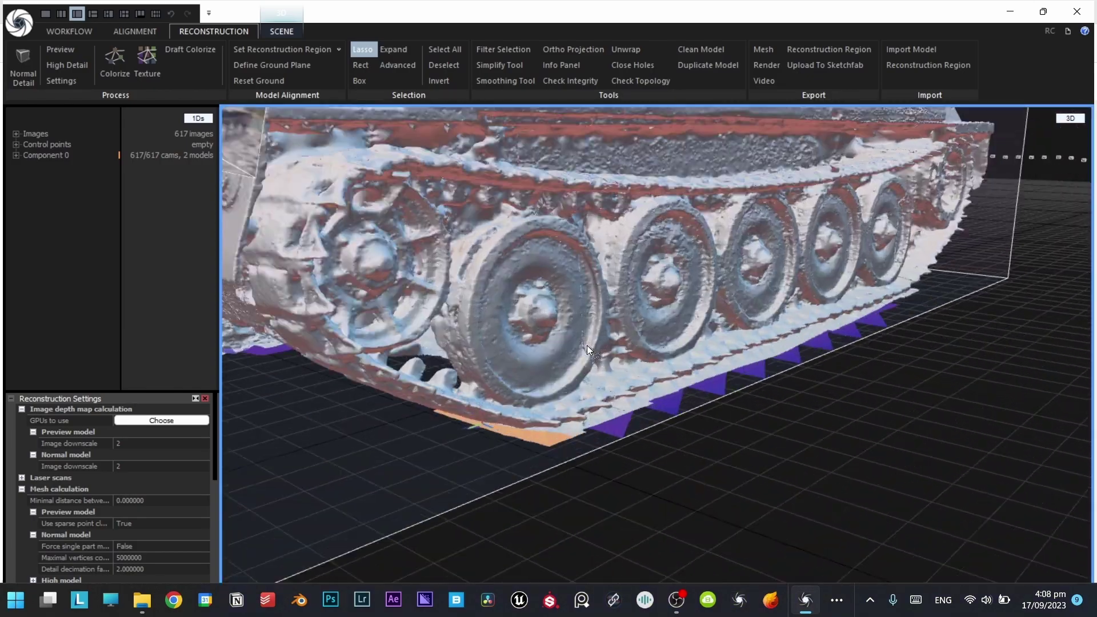
Step: Extend the ground selection along the track's outer edge beneath the rearmost road wheel
scroll(547, 450, "up", 3)
middle_click_drag(548, 451, 444, 428)
left_click_drag(444, 428, 522, 438)
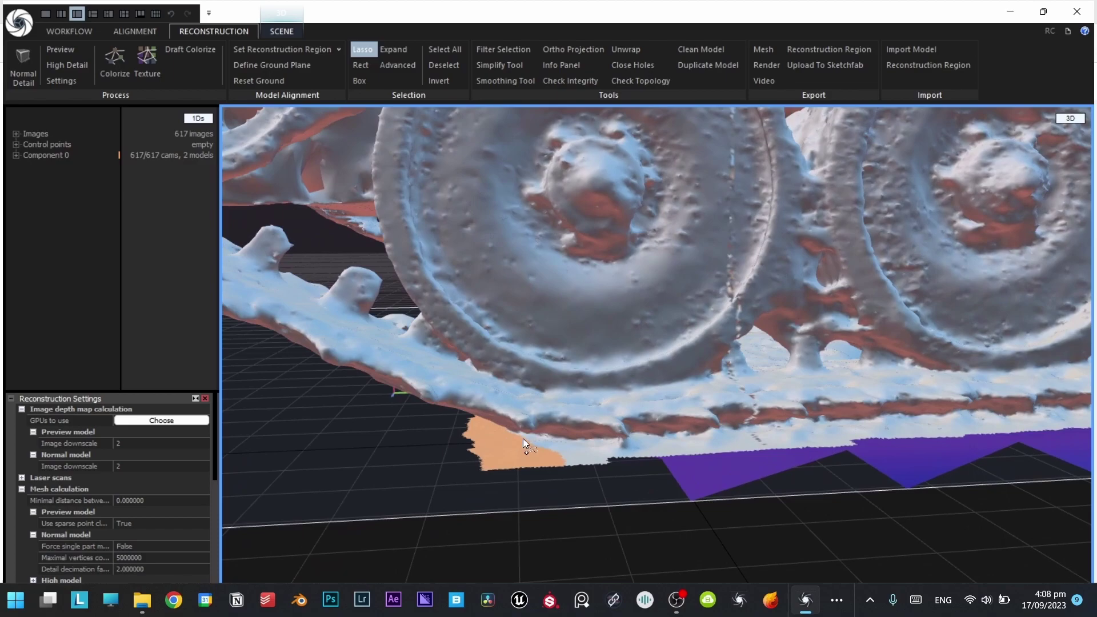
mouse_move(611, 441)
left_mouse_down("ctrl")
mouse_move(629, 486)
mouse_move(514, 509)
left_mouse_up("ctrl")
scroll(481, 442, "down", 3)
scroll(533, 457, "up", 4)
mouse_move(534, 473)
middle_mouse_down()
mouse_move(513, 481)
mouse_move(539, 442)
mouse_move(498, 462)
middle_mouse_up()
scroll(514, 481, "down", 2)
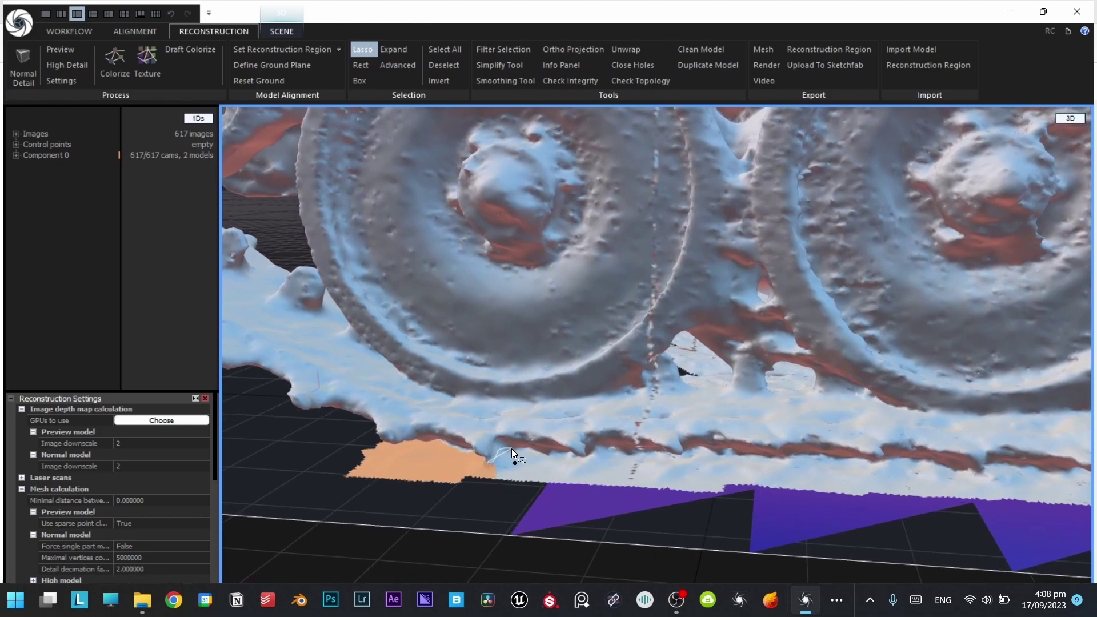
Step: Continue the ground selection past the first wheel gap to beneath the second road wheel
mouse_move(551, 456)
left_mouse_down()
mouse_move(581, 459)
mouse_move(453, 448)
left_mouse_up()
scroll(524, 447, "up", 2)
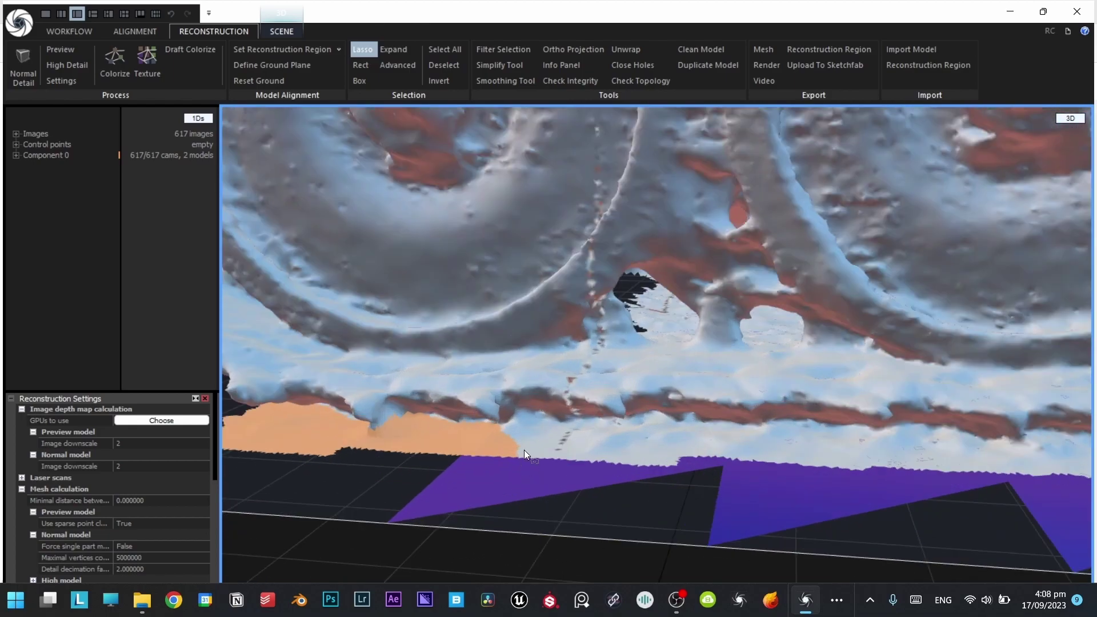
mouse_move(537, 408)
left_mouse_down()
mouse_move(610, 421)
mouse_move(533, 504)
mouse_move(497, 452)
left_mouse_up()
scroll(485, 452, "down", 3)
scroll(484, 453, "down", 3)
scroll(443, 422, "up", 5)
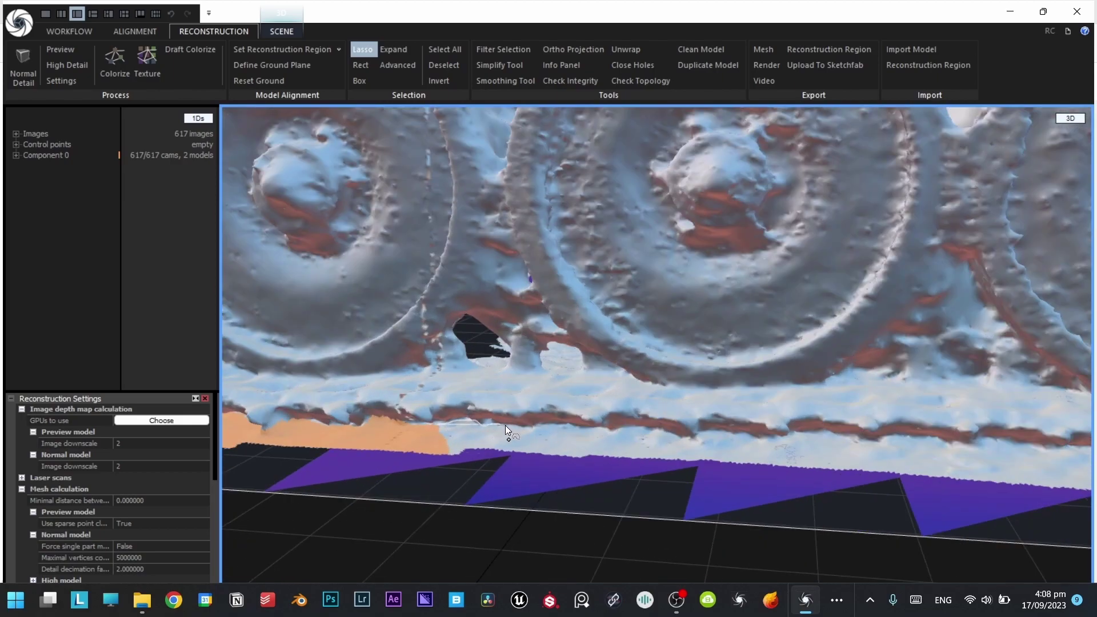
mouse_move(506, 426)
left_mouse_down()
mouse_move(776, 439)
mouse_move(657, 506)
mouse_move(420, 433)
left_mouse_up()
scroll(499, 455, "down", 3)
scroll(511, 456, "up", 2)
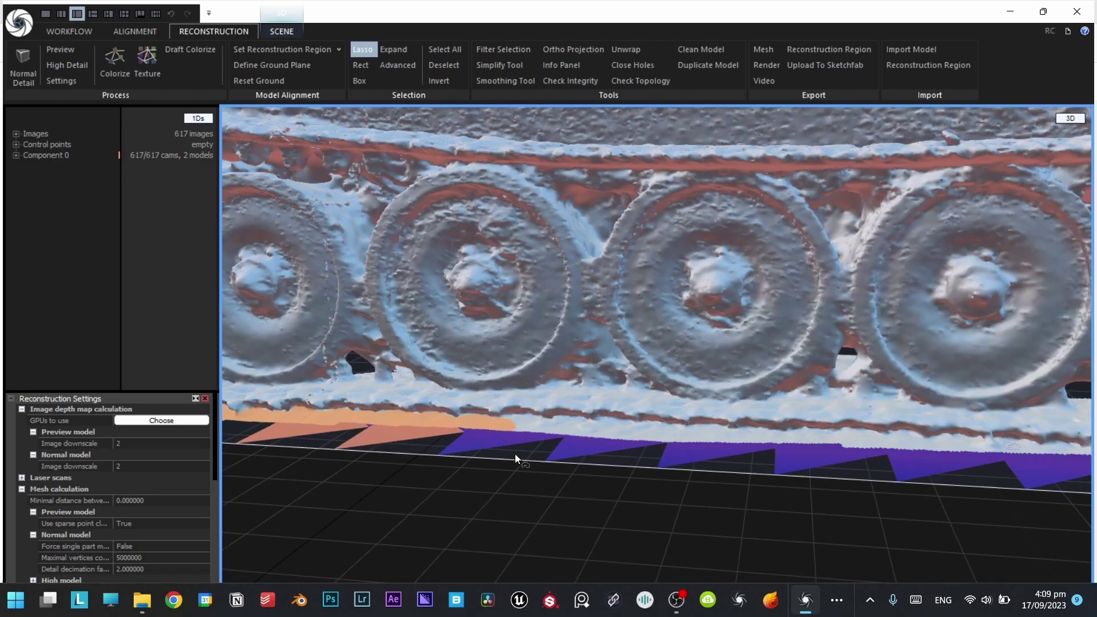
Step: Extend the ground strip selection beneath the remaining road wheels up to the front of the track
scroll(512, 455, "up", 4)
scroll(507, 444, "down", 3)
scroll(490, 393, "down", 2)
right_click_drag(638, 396, 546, 396)
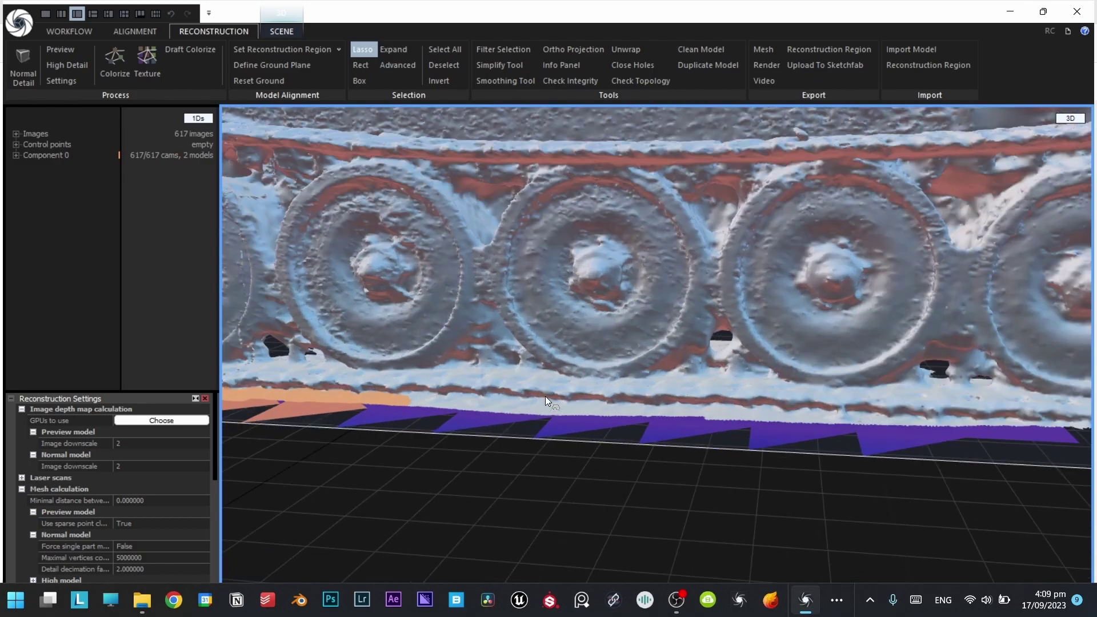
scroll(467, 414, "down", 1)
scroll(440, 358, "up", 3)
mouse_move(530, 356)
left_mouse_down()
mouse_move(957, 332)
mouse_move(235, 412)
mouse_move(495, 373)
mouse_move(859, 354)
mouse_move(300, 410)
mouse_move(495, 431)
mouse_move(847, 394)
mouse_move(653, 512)
mouse_move(549, 416)
left_mouse_up()
scroll(495, 373, "up", 2)
scroll(497, 432, "up", 2)
scroll(496, 431, "down", 3)
scroll(473, 419, "down", 3)
scroll(843, 384, "up", 3)
scroll(860, 399, "down", 3)
scroll(702, 453, "up", 1)
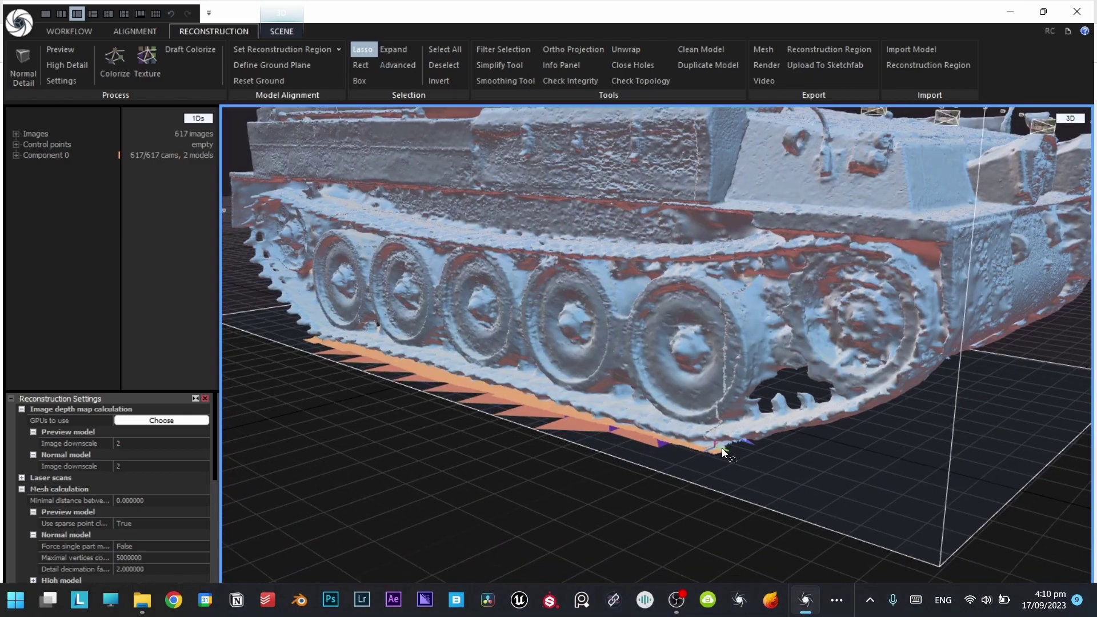
Step: Add the ground around the track's front end and its inner edge to the selection
scroll(721, 448, "up", 5)
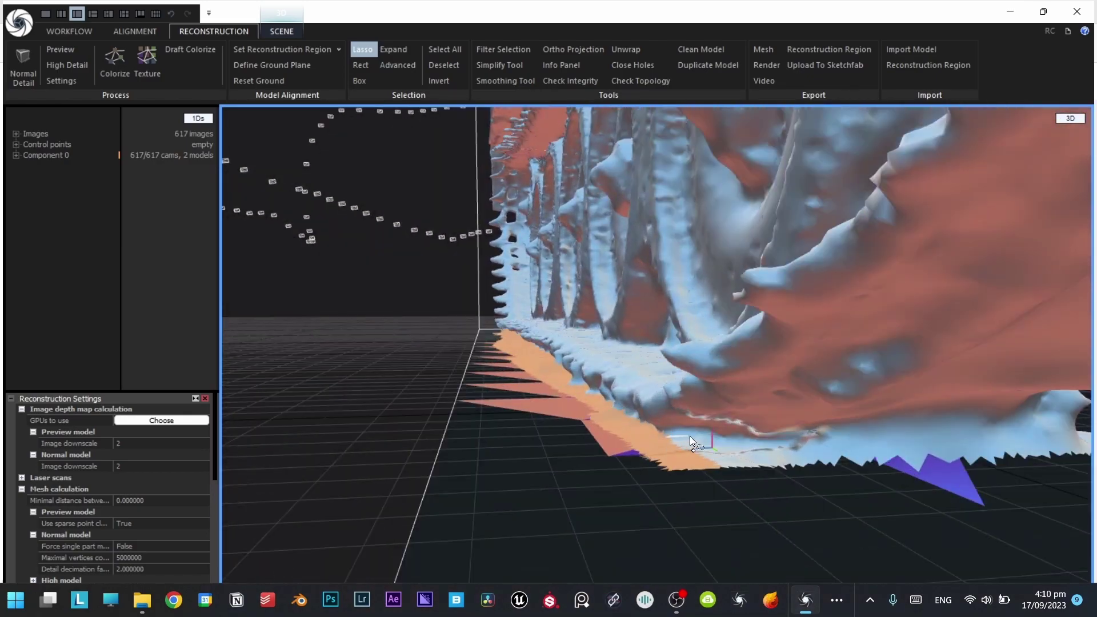
mouse_move(762, 442)
left_mouse_down("ctrl")
mouse_move(933, 459)
mouse_move(532, 512)
mouse_move(512, 486)
left_mouse_up("ctrl")
scroll(462, 424, "down", 4)
scroll(576, 407, "up", 3)
left_click_drag(575, 407, 491, 423)
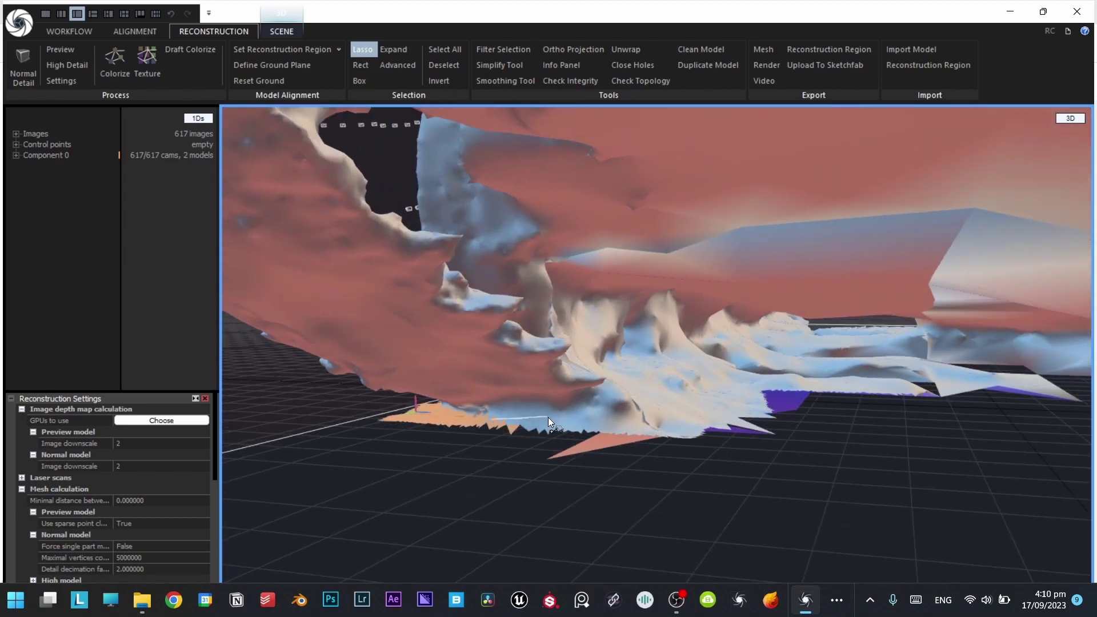
mouse_move(674, 418)
left_mouse_down()
mouse_move(779, 394)
mouse_move(522, 533)
mouse_move(613, 433)
mouse_move(659, 433)
left_mouse_up()
middle_click_drag(659, 433, 549, 433)
scroll(651, 466, "up", 2)
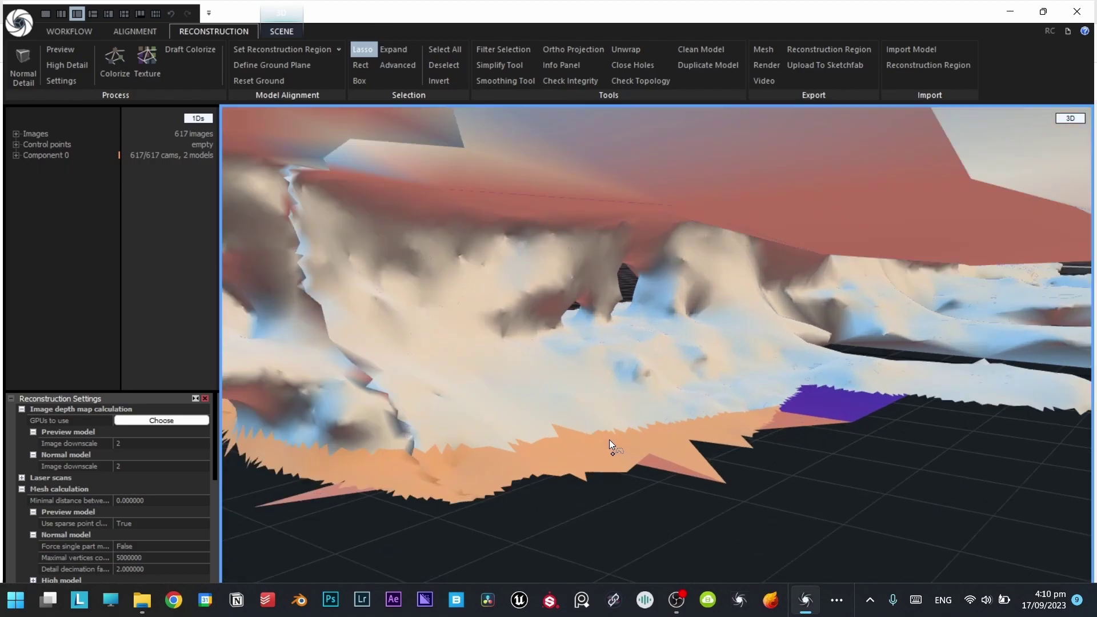
Step: Extend the selection over the jagged ground sheet beneath the hull between the tracks
mouse_move(703, 394)
left_mouse_down("ctrl")
mouse_move(814, 365)
mouse_move(673, 522)
mouse_move(622, 428)
left_mouse_up("ctrl")
scroll(627, 410, "down", 3)
mouse_move(627, 411)
middle_mouse_down()
mouse_move(850, 417)
mouse_move(803, 421)
mouse_move(726, 382)
middle_mouse_up()
scroll(727, 382, "up", 4)
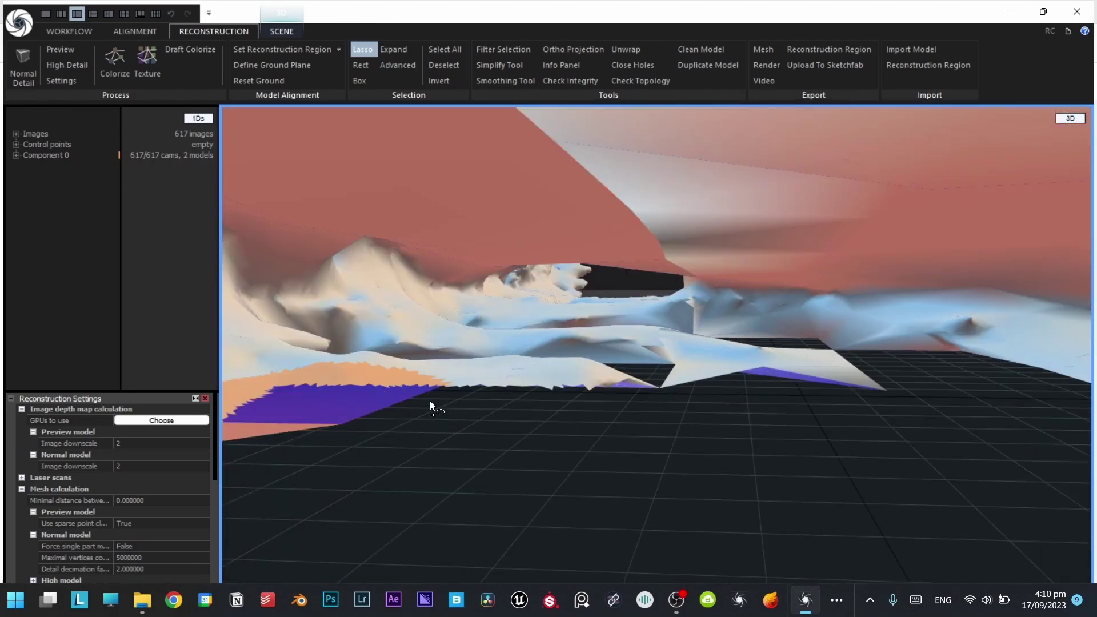
left_click_drag(471, 380, 508, 383)
mouse_move(416, 318)
left_mouse_down()
mouse_move(556, 273)
mouse_move(659, 334)
mouse_move(819, 373)
mouse_move(384, 459)
left_mouse_up()
scroll(648, 336, "up", 3)
middle_click_drag(649, 336, 664, 352)
scroll(705, 317, "down", 3)
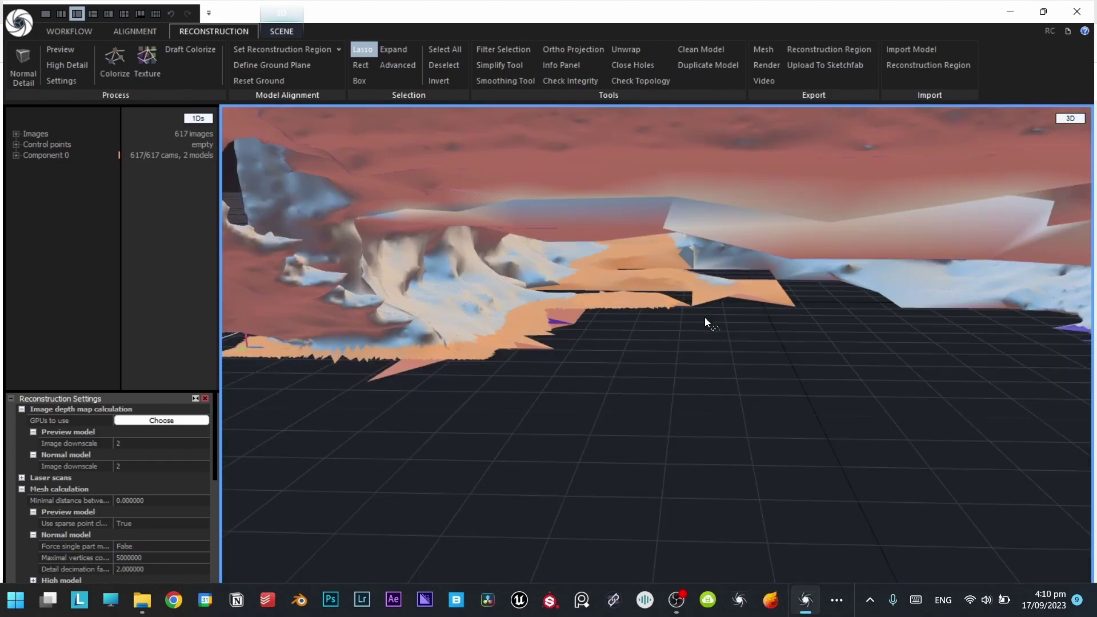
scroll(663, 285, "up", 5)
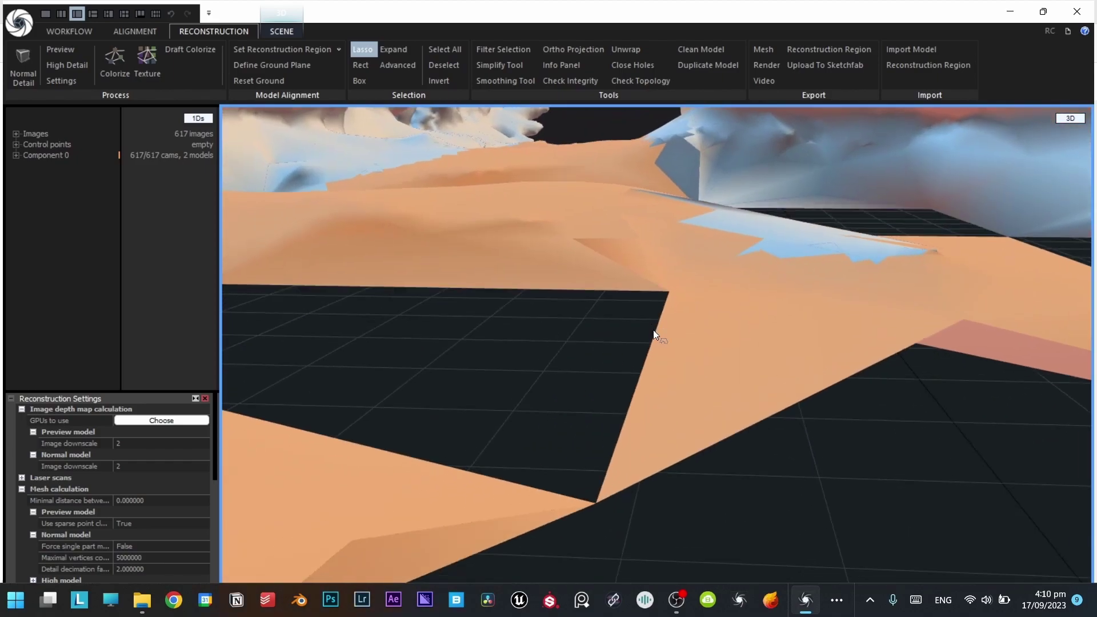
left_click_drag(653, 330, 681, 308)
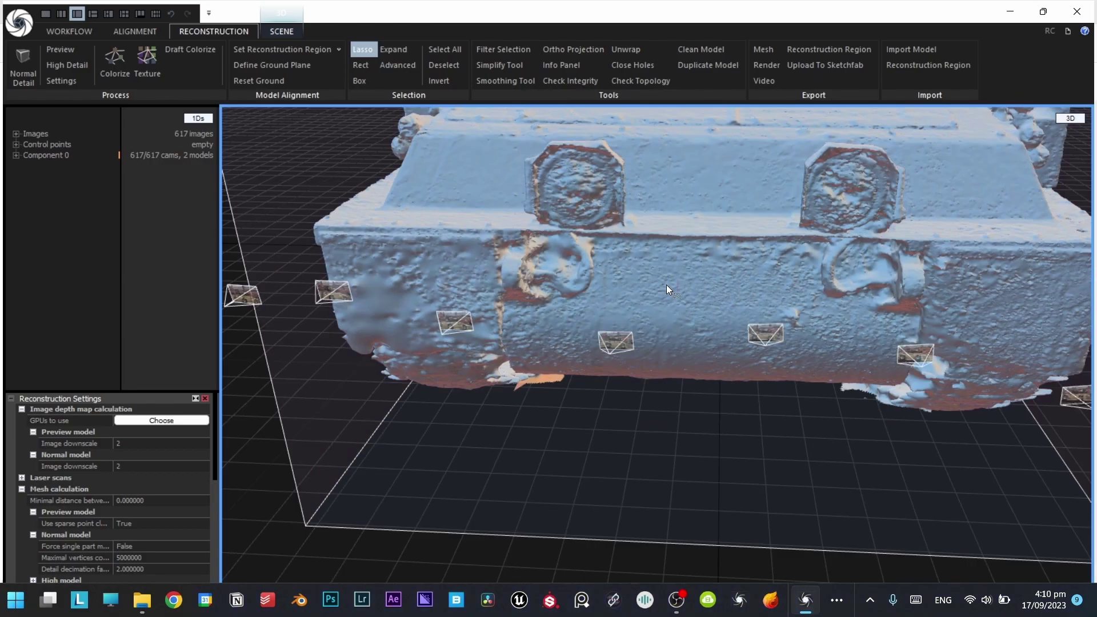
Step: Lasso the ground remnant around the block at the tank's other rear corner
scroll(666, 285, "down", 4)
left_click_drag(666, 285, 1086, 223)
scroll(767, 267, "up", 5)
mouse_move(766, 268)
left_mouse_down()
mouse_move(757, 270)
mouse_move(766, 281)
mouse_move(774, 264)
mouse_move(786, 276)
left_mouse_up()
scroll(786, 275, "down", 5)
scroll(545, 293, "up", 5)
left_click_drag(544, 294, 500, 412)
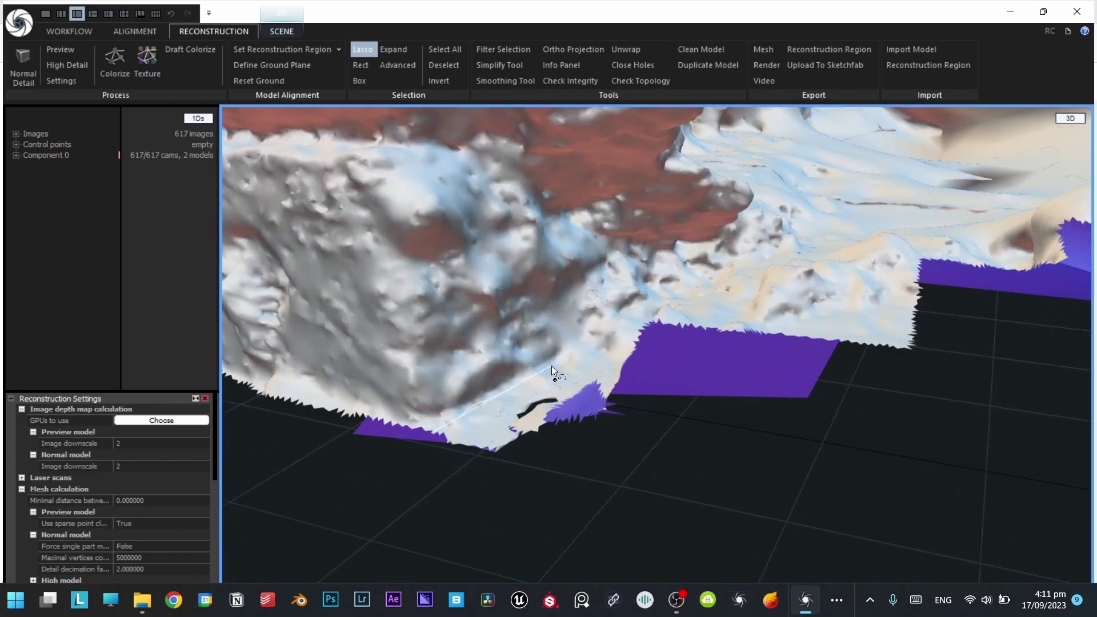
mouse_move(554, 363)
left_mouse_down()
mouse_move(789, 256)
mouse_move(1006, 390)
mouse_move(422, 526)
left_mouse_up()
Step: Select the ground patch beneath the rear end of the opposite track
scroll(684, 394, "down", 4)
right_click_drag(683, 394, 712, 414)
scroll(712, 414, "down", 5)
scroll(589, 375, "up", 6)
right_click_drag(589, 375, 559, 387)
scroll(705, 381, "down", 3)
scroll(687, 420, "up", 3)
scroll(687, 420, "down", 5)
scroll(611, 320, "up", 5)
right_click_drag(612, 319, 652, 314)
scroll(652, 315, "up", 4)
scroll(782, 345, "down", 3)
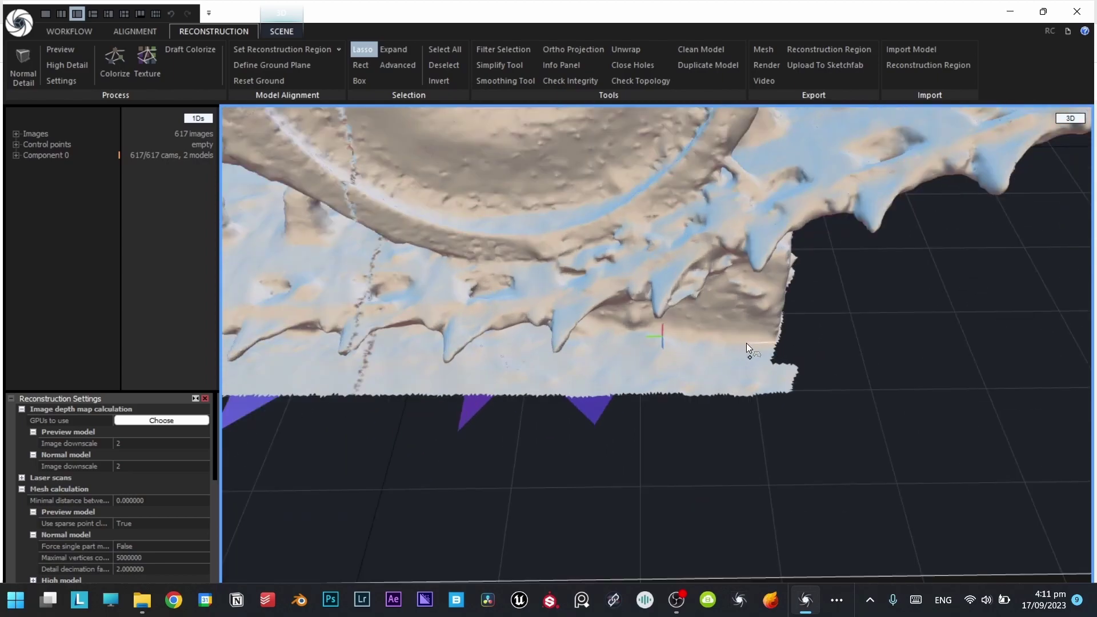
mouse_move(603, 328)
left_mouse_down()
mouse_move(529, 361)
mouse_move(867, 445)
left_mouse_up()
Step: Extend the ground selection from the opposite track's rear end along its outer edge to the first wheel gap
scroll(845, 360, "down", 5)
scroll(643, 346, "up", 4)
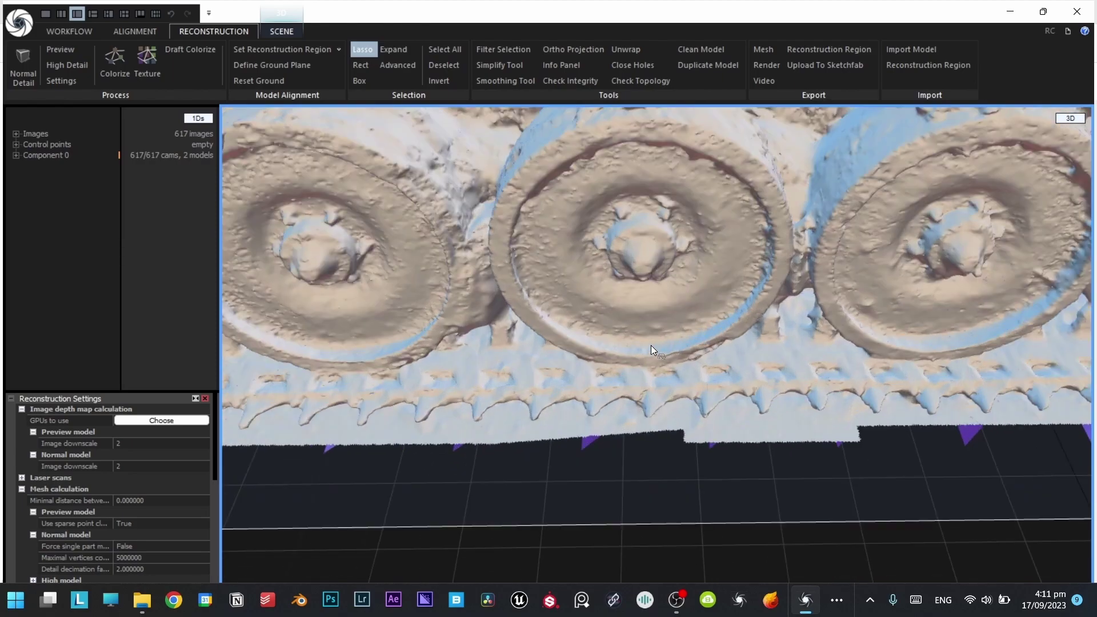
right_click_drag(643, 345, 637, 261)
scroll(637, 262, "down", 4)
scroll(957, 332, "up", 5)
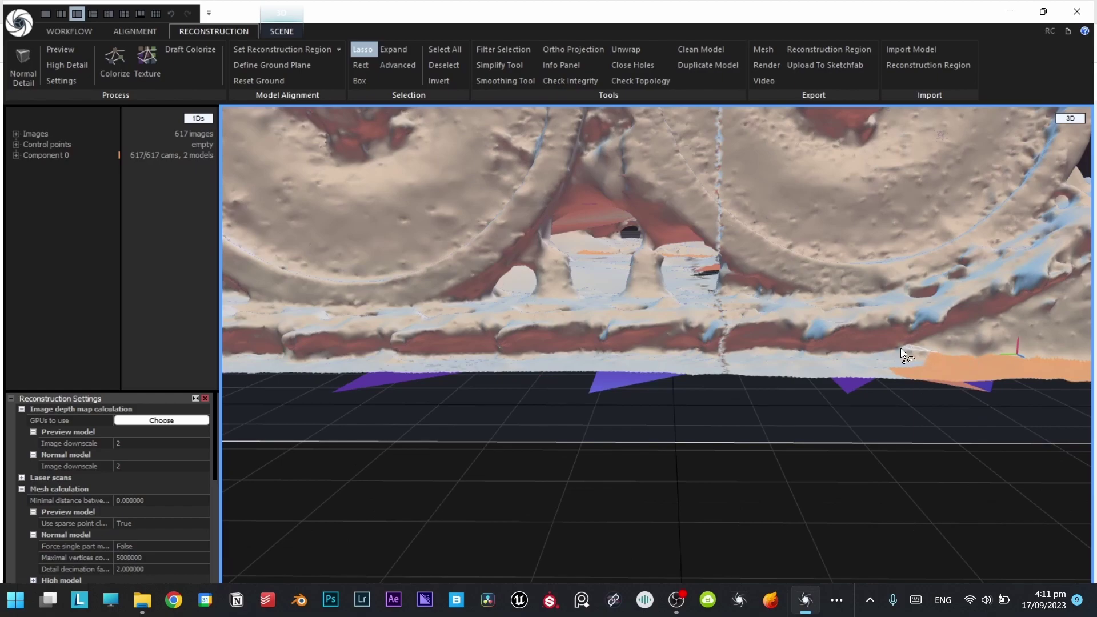
left_click_drag(899, 350, 464, 354)
mouse_move(350, 356)
left_mouse_down()
mouse_move(278, 357)
mouse_move(1045, 425)
mouse_move(973, 368)
mouse_move(747, 365)
left_mouse_up()
Step: Add the next ground section along the opposite track's outer edge to the selection
scroll(898, 368, "up", 3)
scroll(897, 368, "up", 2)
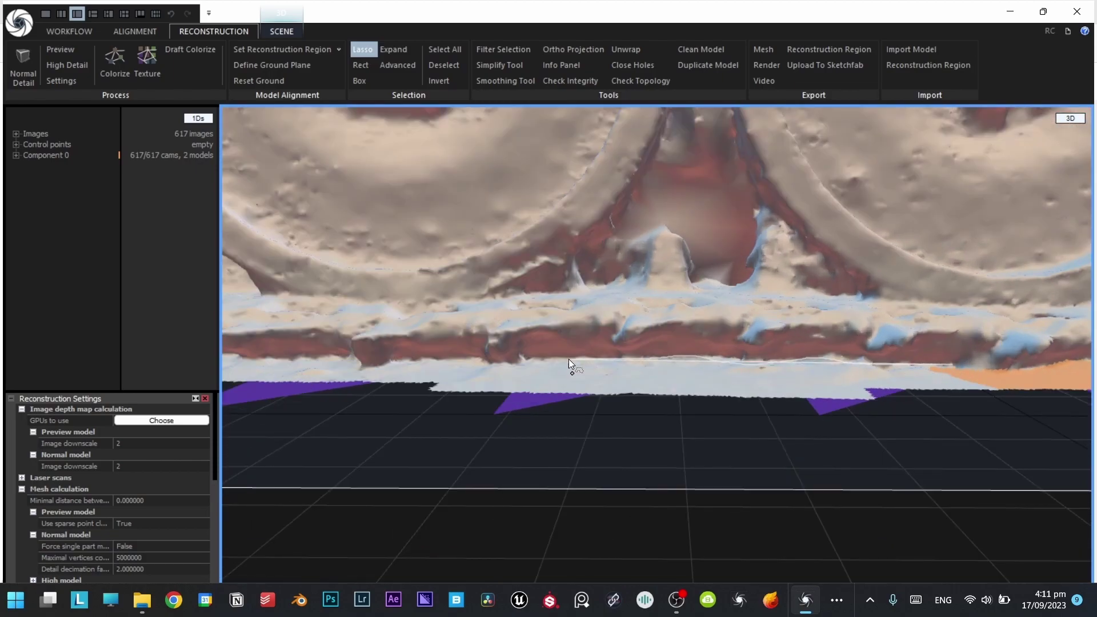
mouse_move(566, 359)
left_mouse_down()
mouse_move(253, 360)
mouse_move(1073, 411)
mouse_move(852, 362)
mouse_move(881, 379)
left_mouse_up()
scroll(971, 371, "down", 4)
scroll(767, 347, "up", 4)
mouse_move(814, 359)
left_mouse_down("ctrl")
mouse_move(572, 360)
mouse_move(857, 401)
left_mouse_up("ctrl")
scroll(947, 367, "down", 3)
scroll(947, 367, "up", 2)
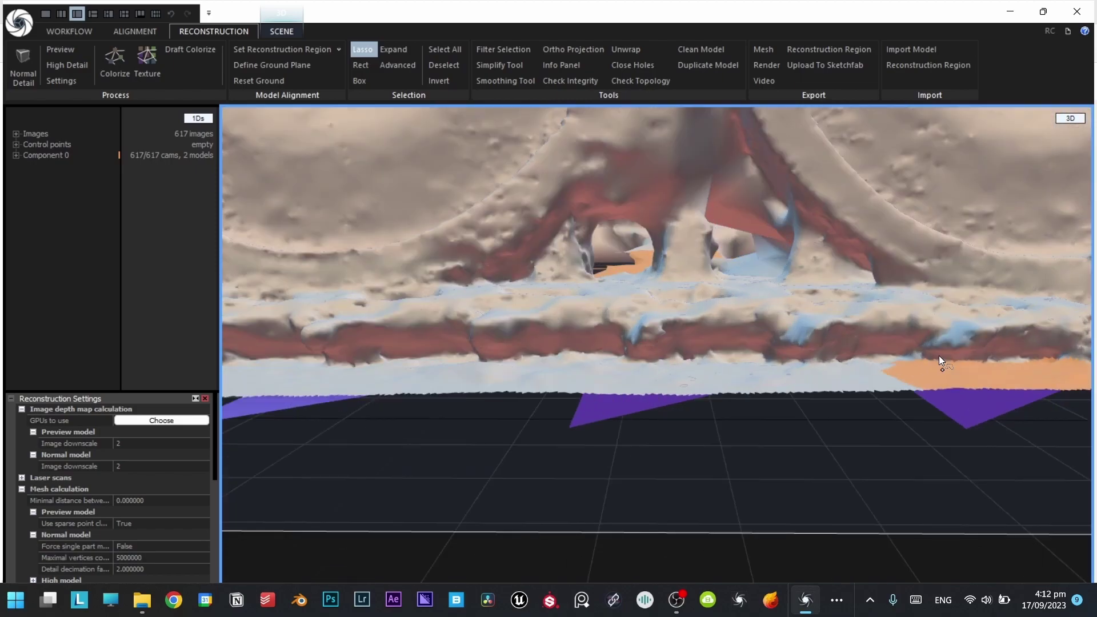
Step: Widen the ground selection beneath the opposite track past the following wheel gap
mouse_move(712, 354)
left_mouse_down()
mouse_move(319, 368)
mouse_move(932, 400)
left_mouse_up()
scroll(995, 351, "down", 3)
scroll(857, 360, "up", 3)
mouse_move(708, 363)
left_mouse_down()
mouse_move(316, 363)
mouse_move(1029, 431)
left_mouse_up()
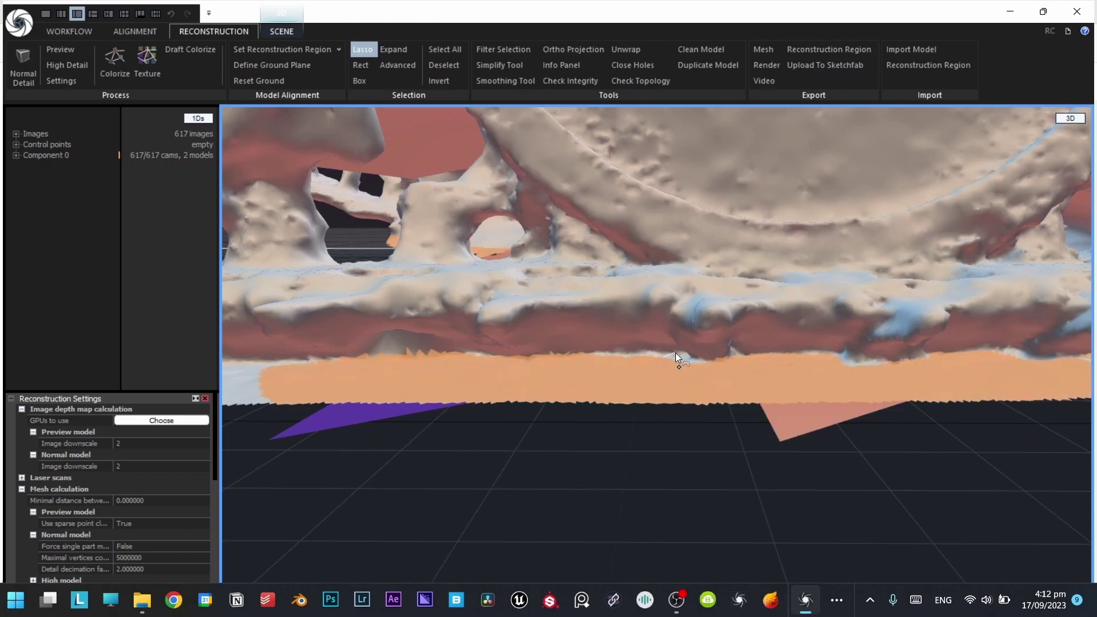
Step: Complete the ground strip selection beneath the opposite track's front road wheel to the strip's end
scroll(714, 363, "down", 3)
scroll(532, 368, "up", 3)
mouse_move(730, 371)
left_mouse_down("ctrl")
mouse_move(461, 382)
mouse_move(1057, 439)
left_mouse_up("ctrl")
scroll(971, 392, "down", 3)
scroll(838, 386, "up", 3)
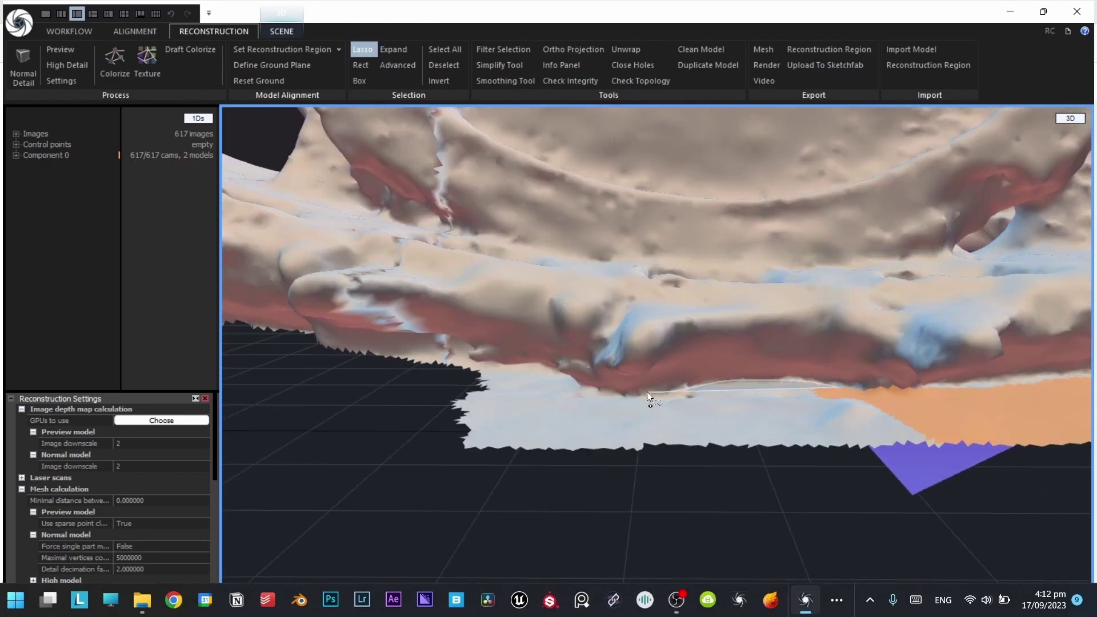
mouse_move(640, 392)
left_mouse_down("ctrl")
mouse_move(804, 493)
mouse_move(815, 480)
left_mouse_up("ctrl")
Step: Add the jagged ground edge beneath the hull, between the two tracks, to the selection
scroll(576, 396, "down", 5)
scroll(577, 396, "up", 2)
middle_click_drag(577, 395, 568, 491)
scroll(594, 446, "down", 2)
mouse_move(602, 428)
right_mouse_down()
mouse_move(703, 392)
mouse_move(727, 429)
mouse_move(761, 420)
right_mouse_up()
scroll(835, 392, "down", 5)
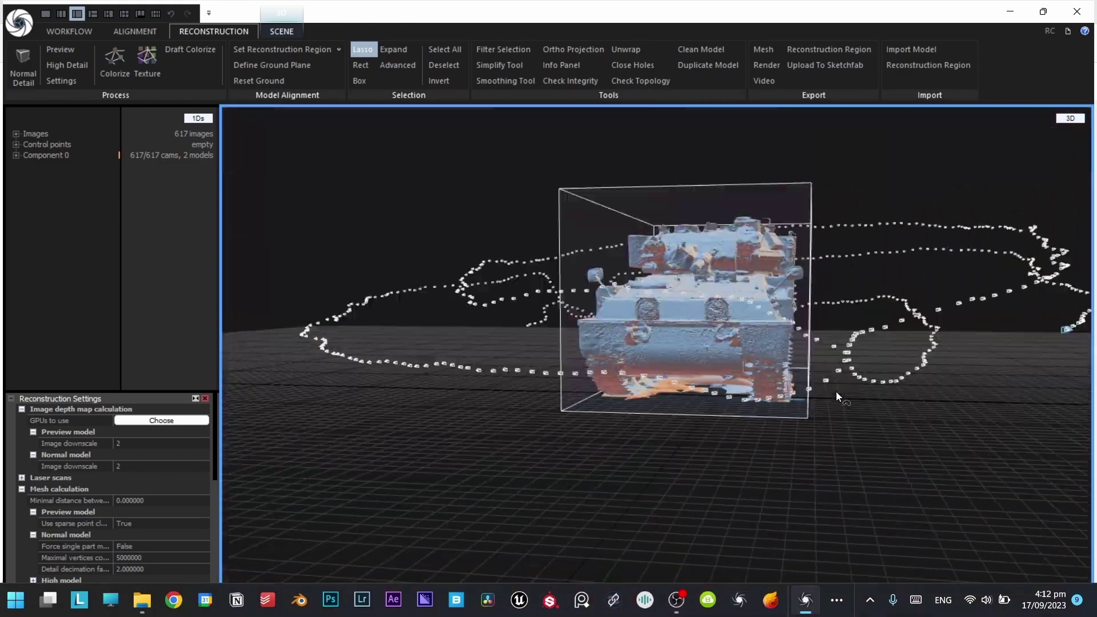
scroll(806, 382, "up", 6)
right_click_drag(851, 401, 880, 413)
scroll(880, 412, "up", 3)
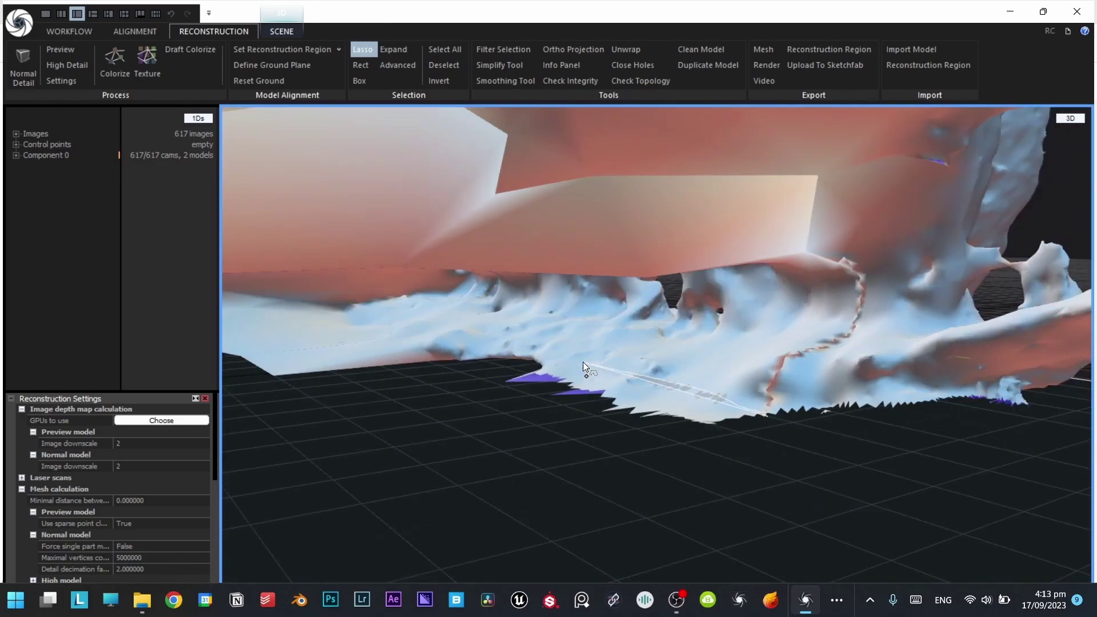
mouse_move(541, 352)
left_mouse_down()
mouse_move(497, 359)
mouse_move(779, 454)
mouse_move(797, 450)
mouse_move(559, 362)
mouse_move(463, 355)
mouse_move(502, 372)
mouse_move(487, 352)
mouse_move(503, 371)
mouse_move(694, 354)
mouse_move(803, 382)
mouse_move(925, 347)
left_mouse_up()
Step: Extend the ground selection across the strip below the hull's end plate, joining the selected edges of both tracks
scroll(503, 372, "down", 5)
scroll(648, 384, "up", 6)
scroll(644, 381, "down", 3)
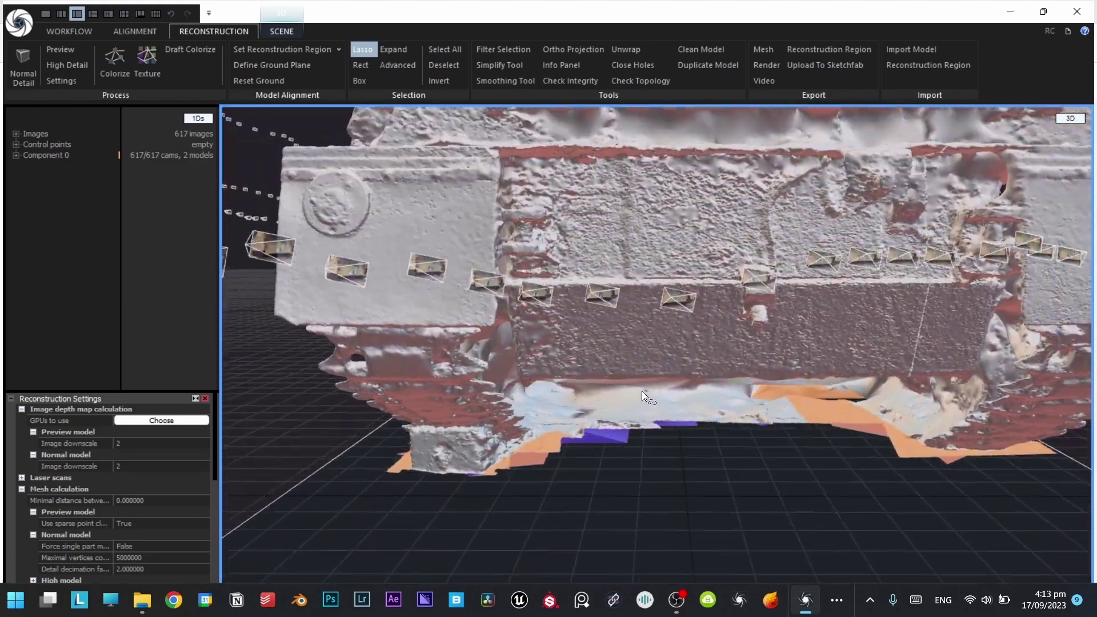
scroll(577, 440, "up", 3)
left_click_drag(577, 440, 490, 437)
scroll(496, 441, "up", 3)
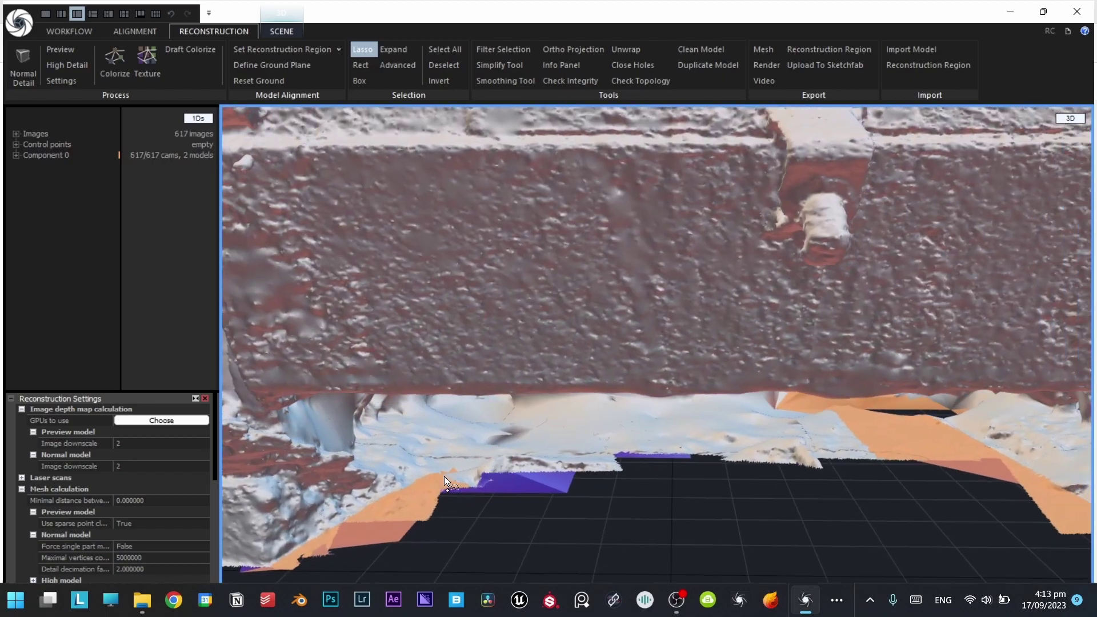
mouse_move(447, 476)
left_mouse_down()
mouse_move(598, 433)
mouse_move(921, 481)
mouse_move(496, 539)
left_mouse_up()
left_click_drag(815, 404, 771, 438)
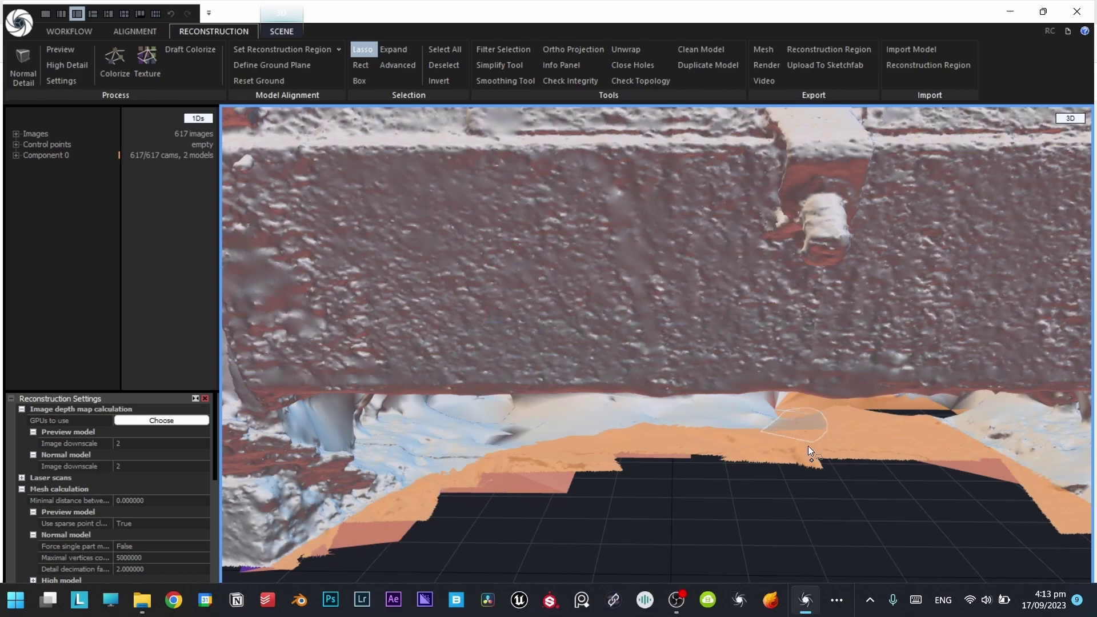
Step: Add the wide ground patch under the hull end to the existing selection
scroll(751, 430, "up", 3)
scroll(767, 404, "up", 3)
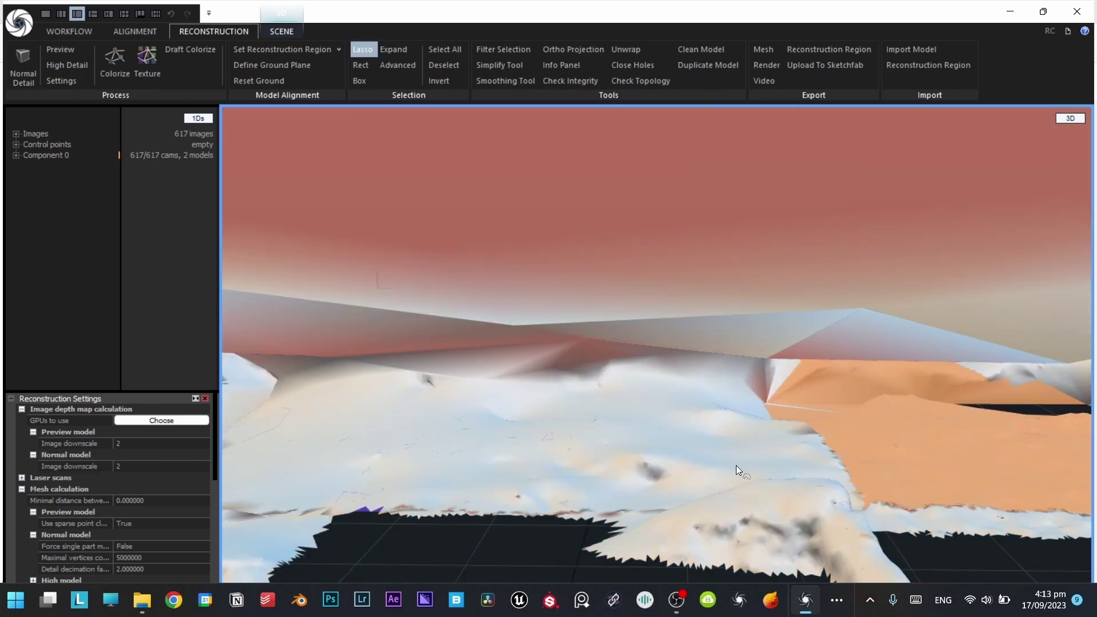
left_click_drag(617, 462, 800, 490, "ctrl")
scroll(773, 434, "down", 6)
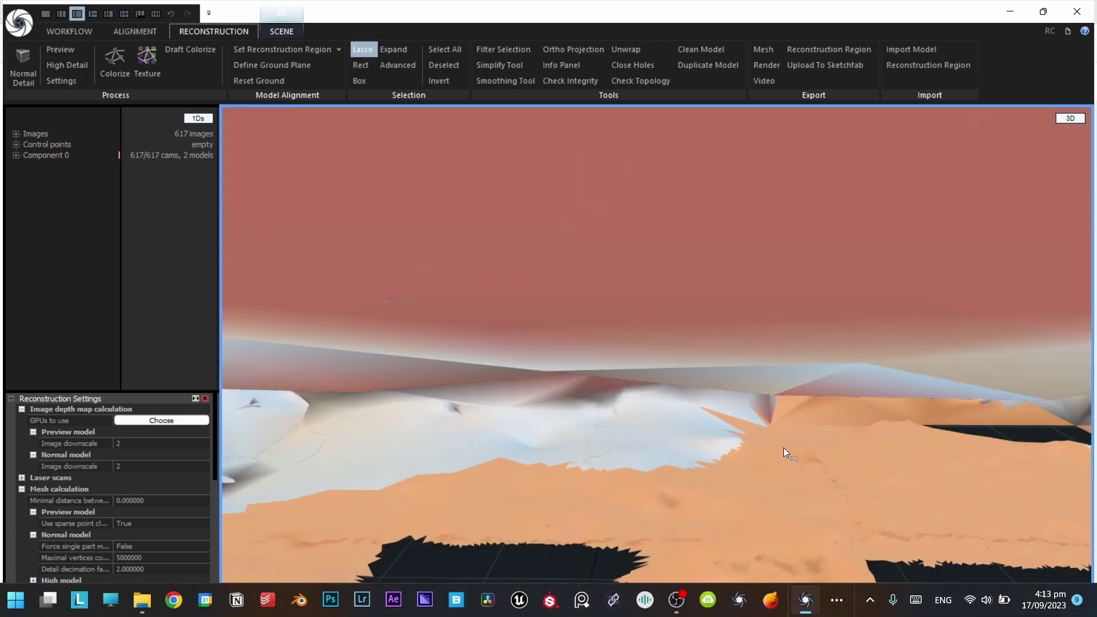
Step: Add the remaining ground next to the seam with the hull's underside to the selection
scroll(731, 423, "up", 4)
scroll(741, 403, "up", 1)
mouse_move(736, 384)
left_mouse_down("ctrl")
mouse_move(438, 404)
mouse_move(847, 408)
mouse_move(761, 400)
left_mouse_up("ctrl")
scroll(760, 401, "up", 2)
mouse_move(691, 372)
left_mouse_down("ctrl")
mouse_move(703, 446)
mouse_move(722, 426)
left_mouse_up("ctrl")
Step: Check the ground selection around the whole tank and filter the selected triangles out into a new model
scroll(722, 426, "down", 6)
scroll(645, 390, "up", 2)
scroll(645, 389, "down", 2)
left_click_drag(645, 391, 954, 426)
scroll(724, 419, "up", 5)
scroll(701, 385, "down", 7)
scroll(618, 435, "up", 5)
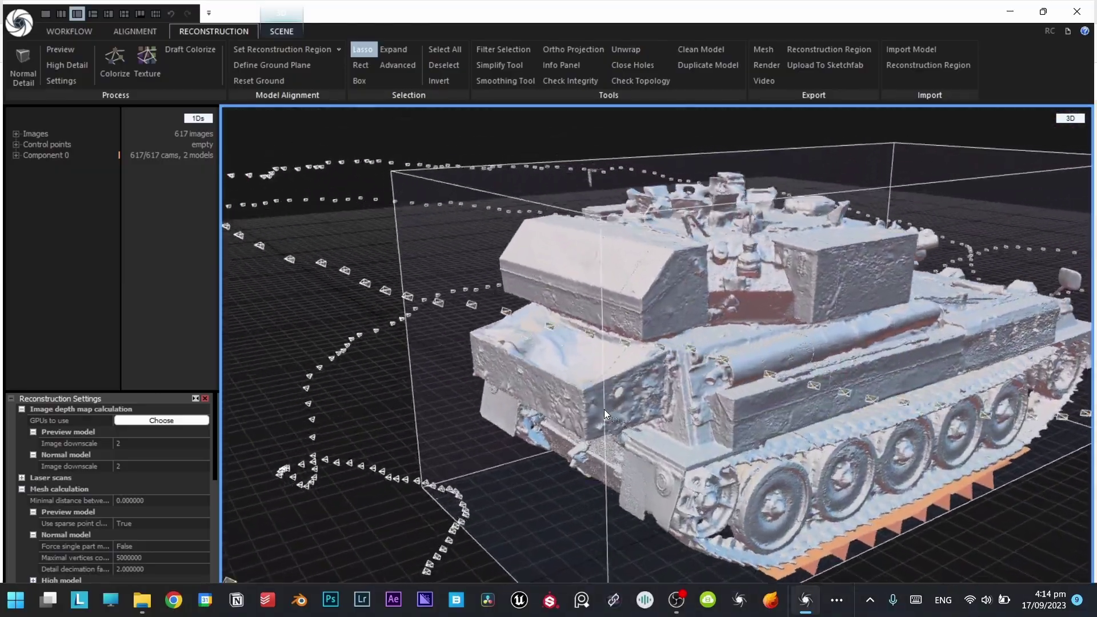
scroll(605, 409, "down", 4)
left_click_drag(569, 393, 519, 366)
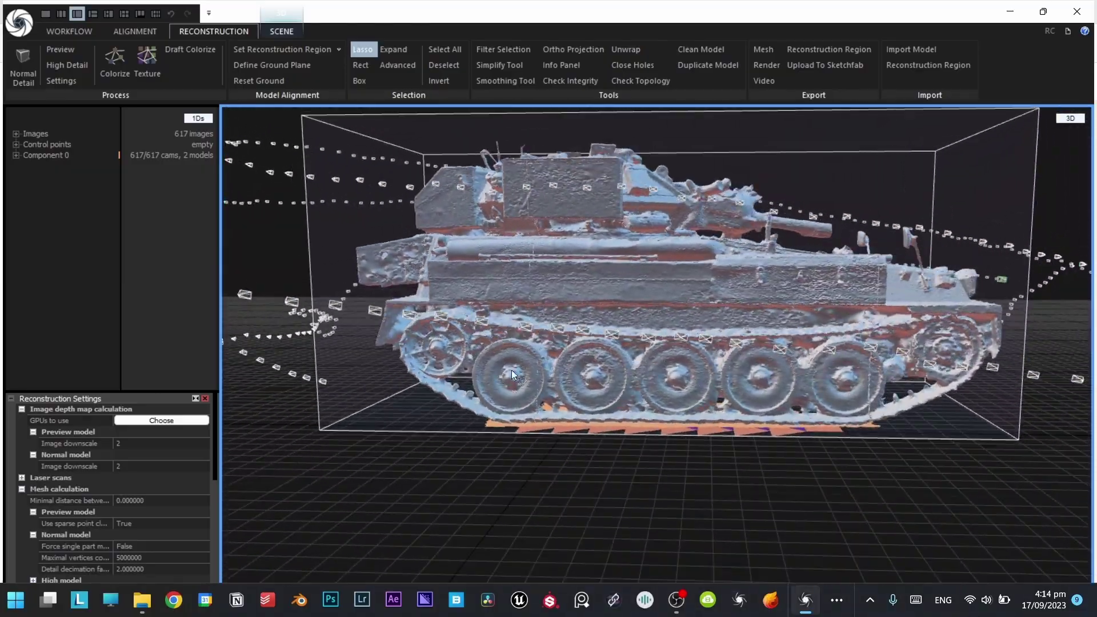
left_click(503, 50)
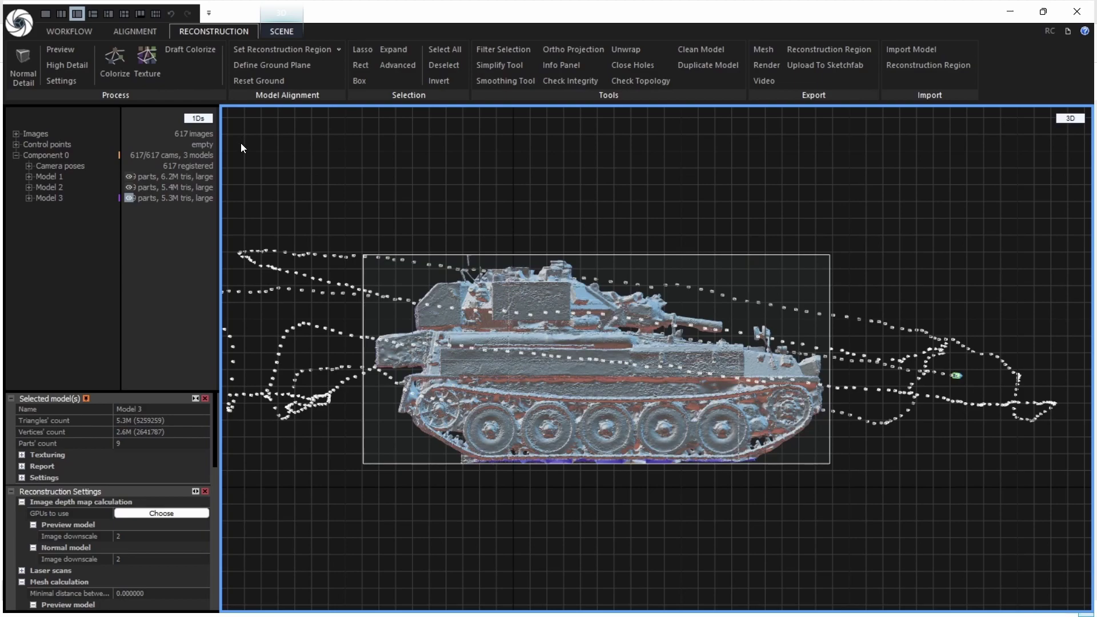
Step: Run a topology check on the filtered Model 3 and dismiss its report
left_click(58, 199)
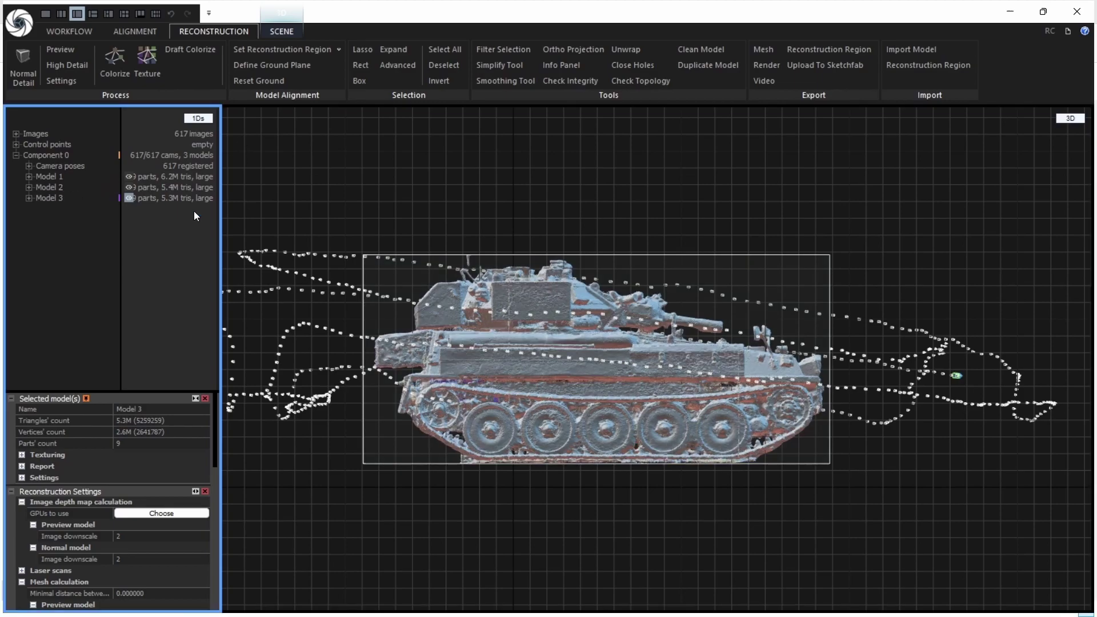
left_click(658, 83)
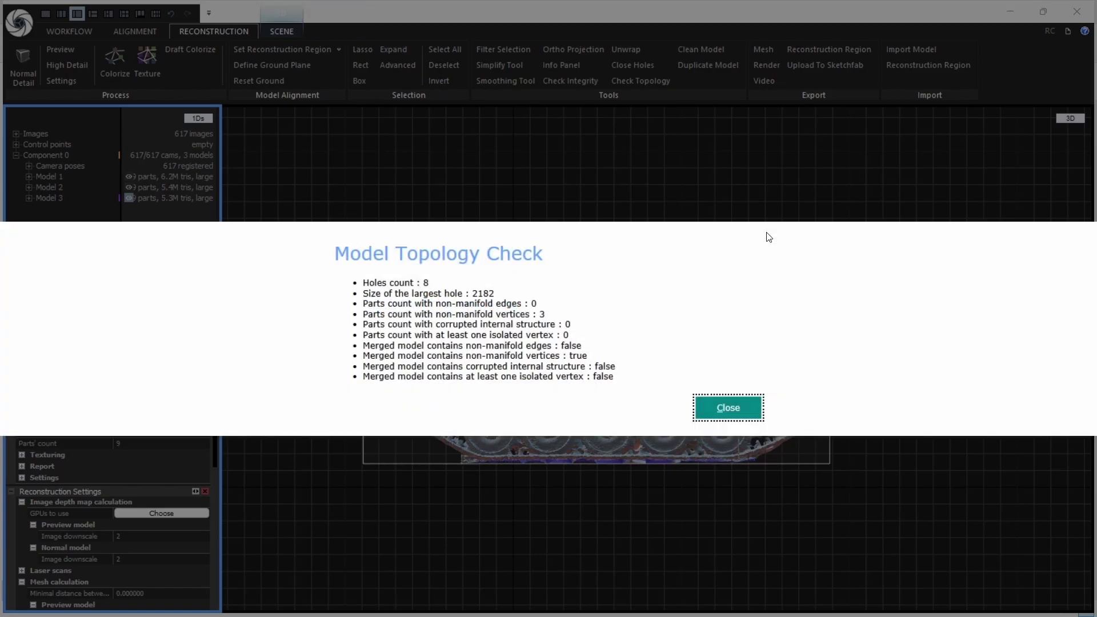
left_click(711, 405)
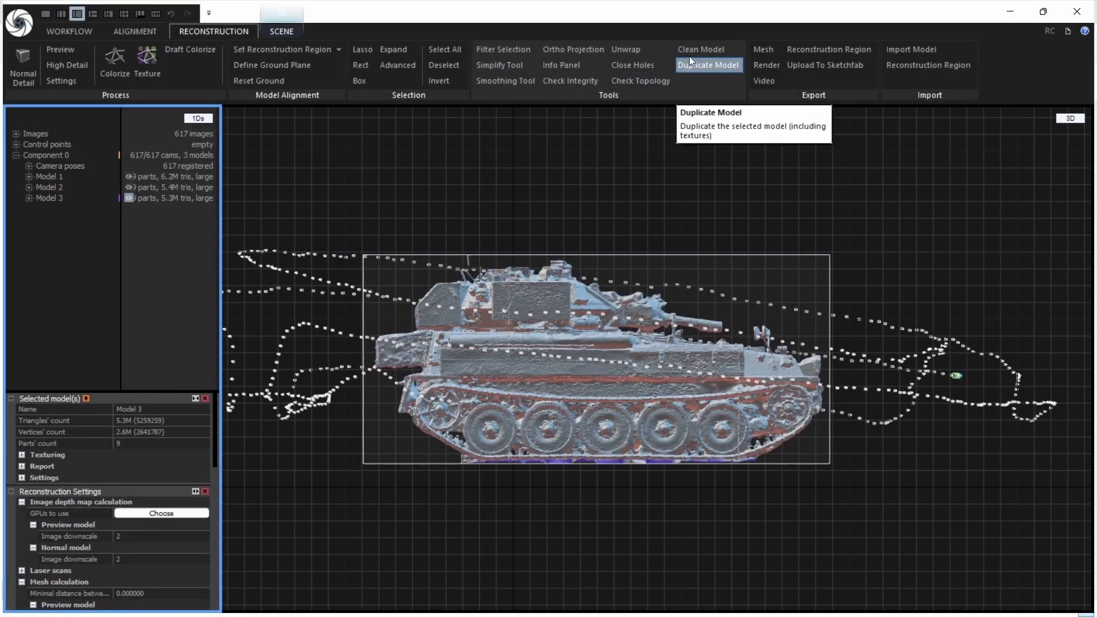
Step: Clean the filtered model and run the topology check on the cleaned mesh
left_click(691, 53)
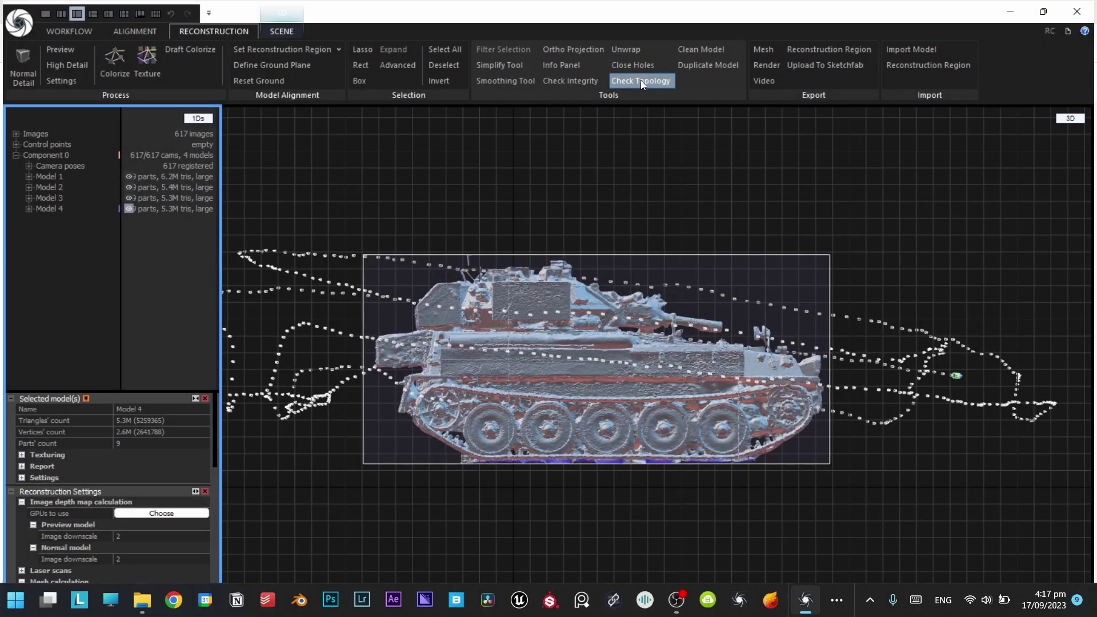
left_click(641, 81)
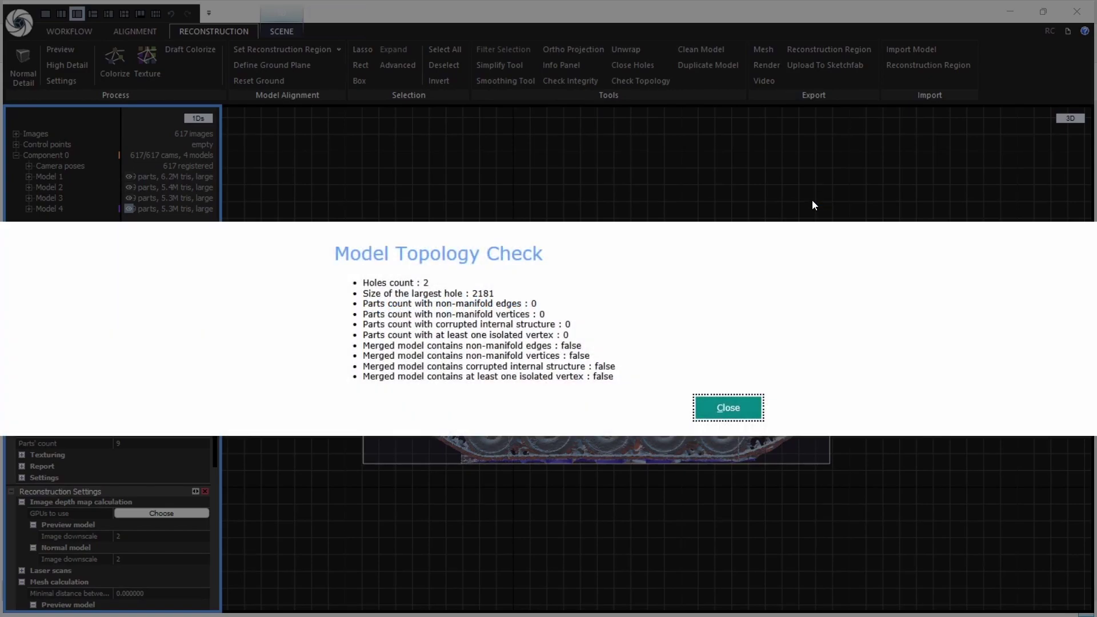
left_click(735, 406)
Step: Simplify the cleaned model to an absolute target of 500000 triangles
left_click(507, 65)
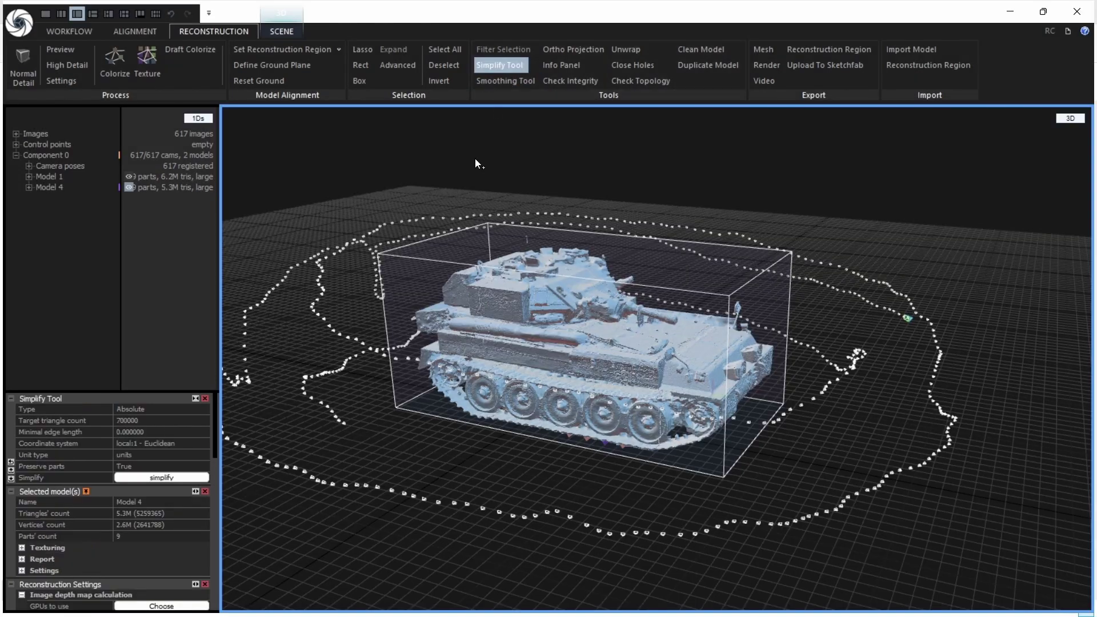
left_click(125, 421)
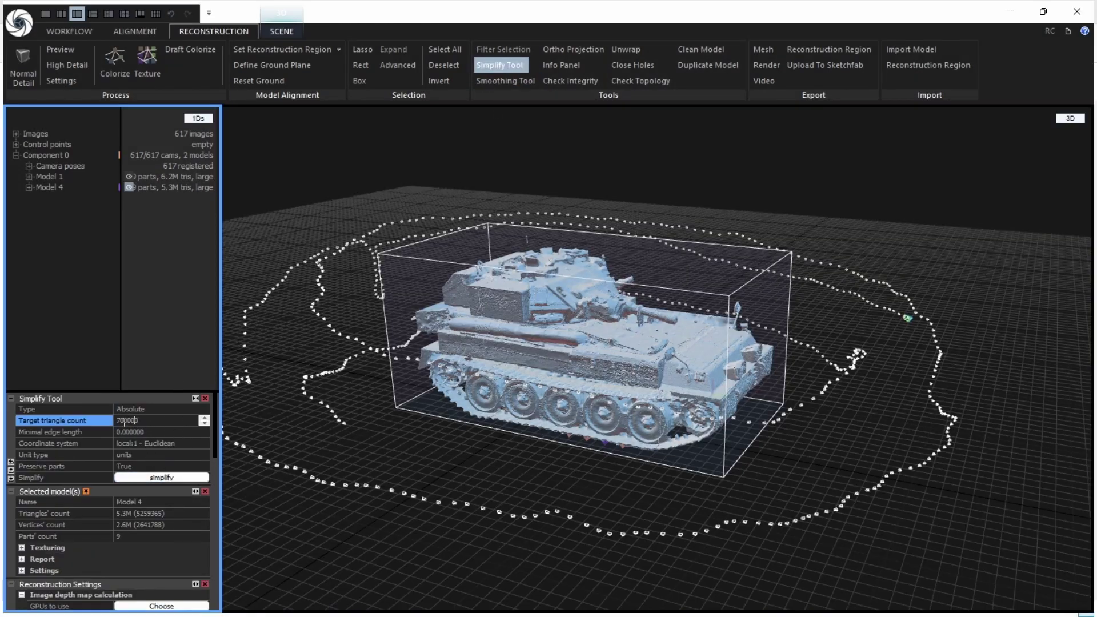
key("BackSpace")
scroll(559, 355, "up", 5)
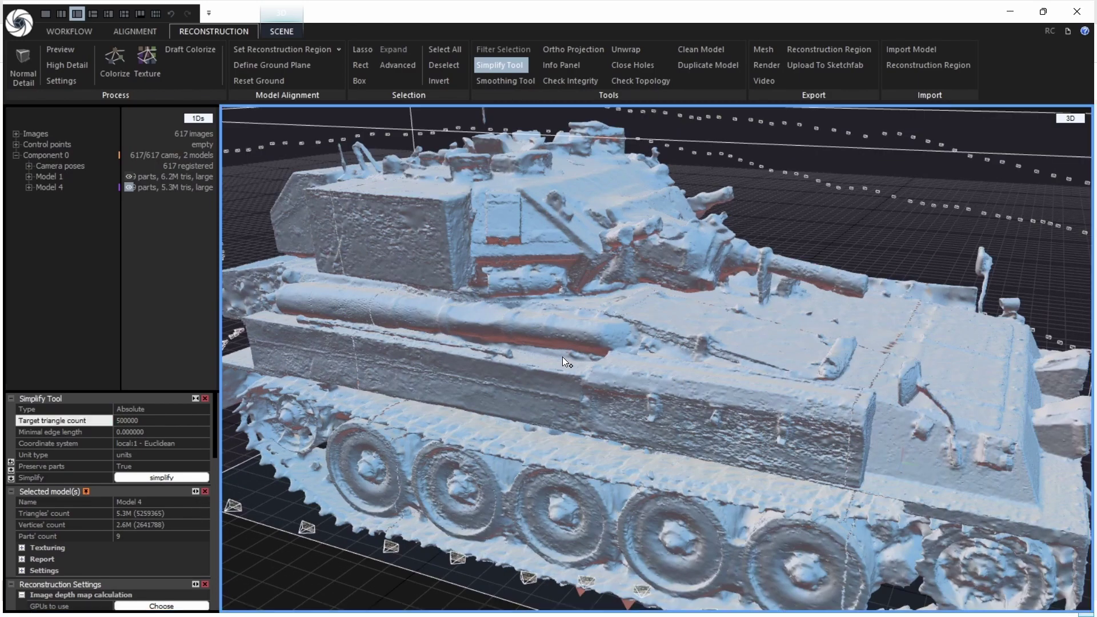
scroll(530, 360, "down", 1)
scroll(510, 337, "up", 1)
left_click(166, 479)
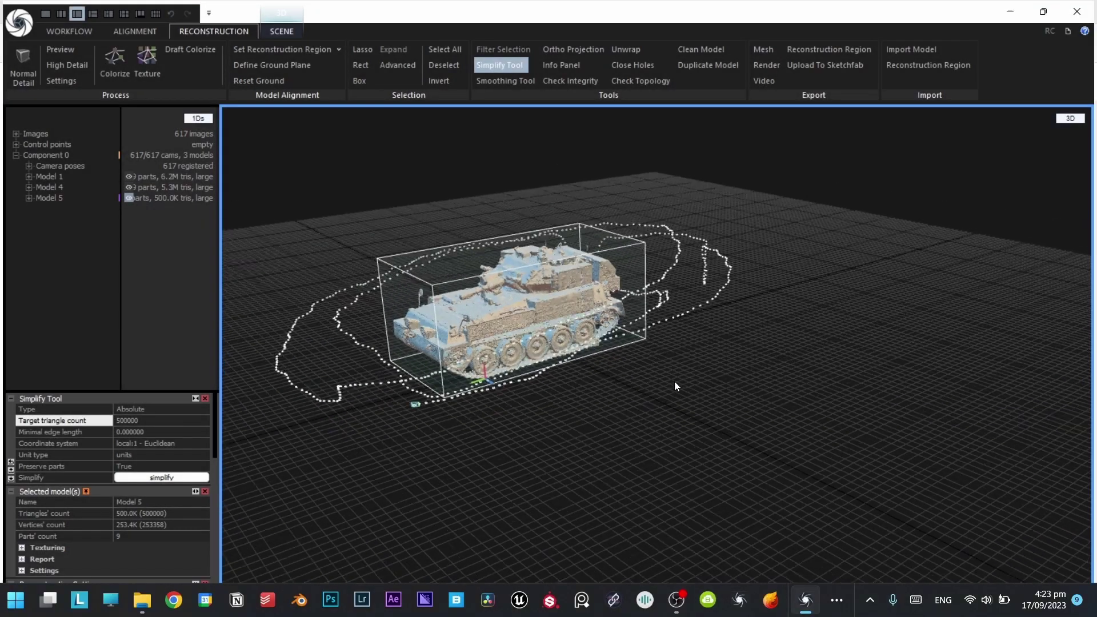
Step: Compare the simplified Model 5 with the full-detail Model 4, ending with the simplified one active
left_click_drag(675, 382, 850, 321)
scroll(850, 322, "down", 4)
scroll(702, 337, "up", 8)
mouse_move(722, 342)
left_mouse_down()
mouse_move(731, 311)
mouse_move(726, 344)
mouse_move(717, 328)
left_mouse_up()
left_click(56, 186)
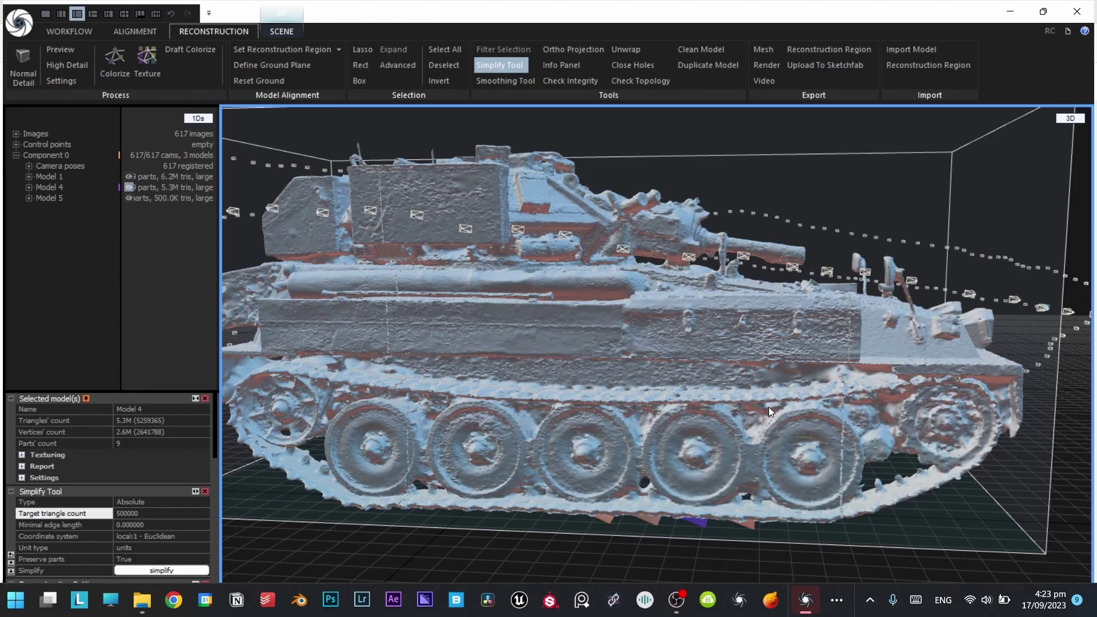
scroll(713, 345, "up", 5)
scroll(712, 346, "down", 6)
left_click_drag(717, 353, 699, 371)
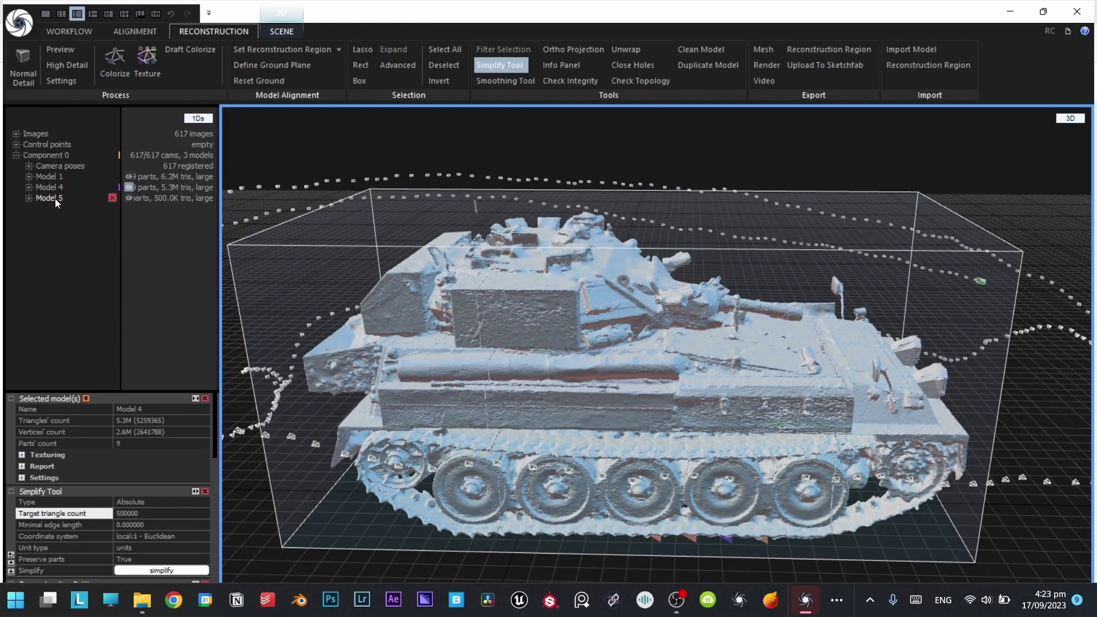
left_click(56, 198)
left_click_drag(526, 356, 633, 350)
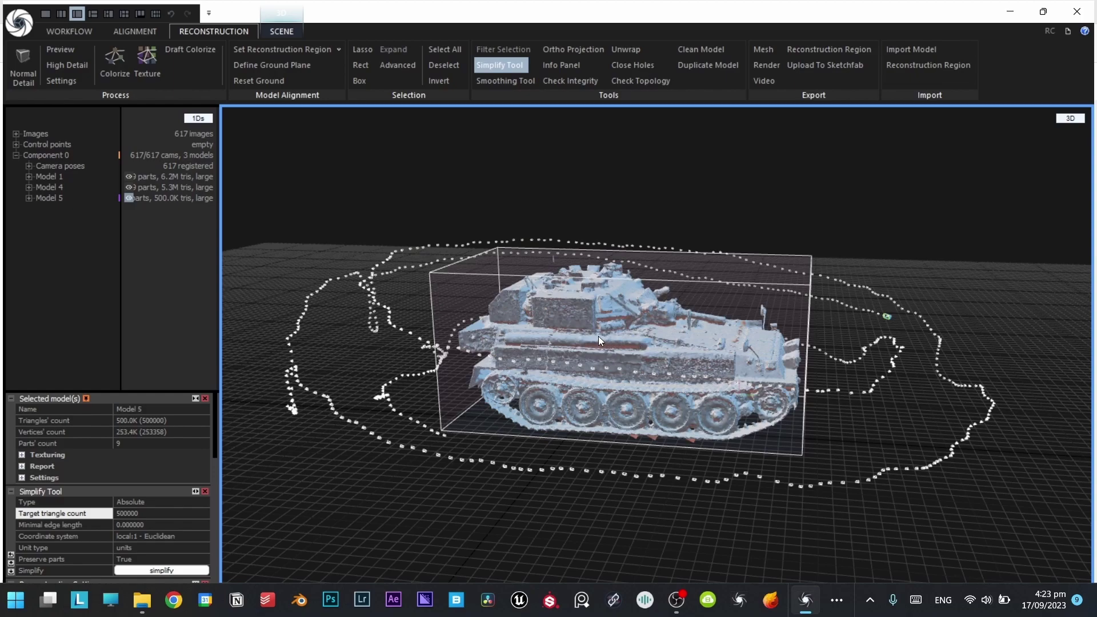
Step: Unwrap the simplified model and inspect its checker pattern from several sides
left_click(617, 52)
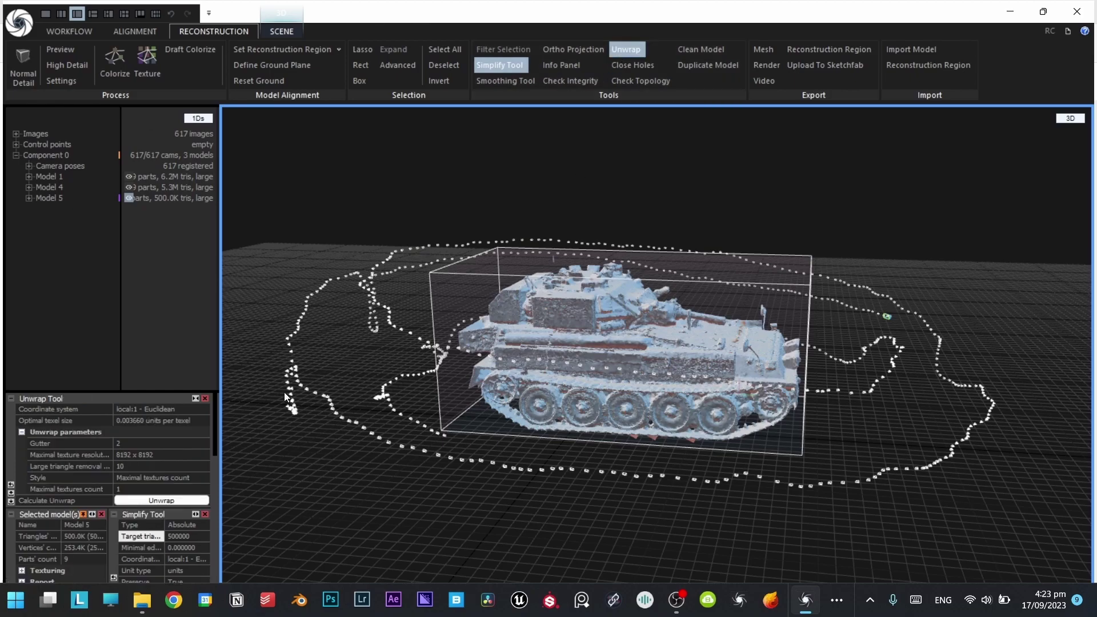
left_click(143, 501)
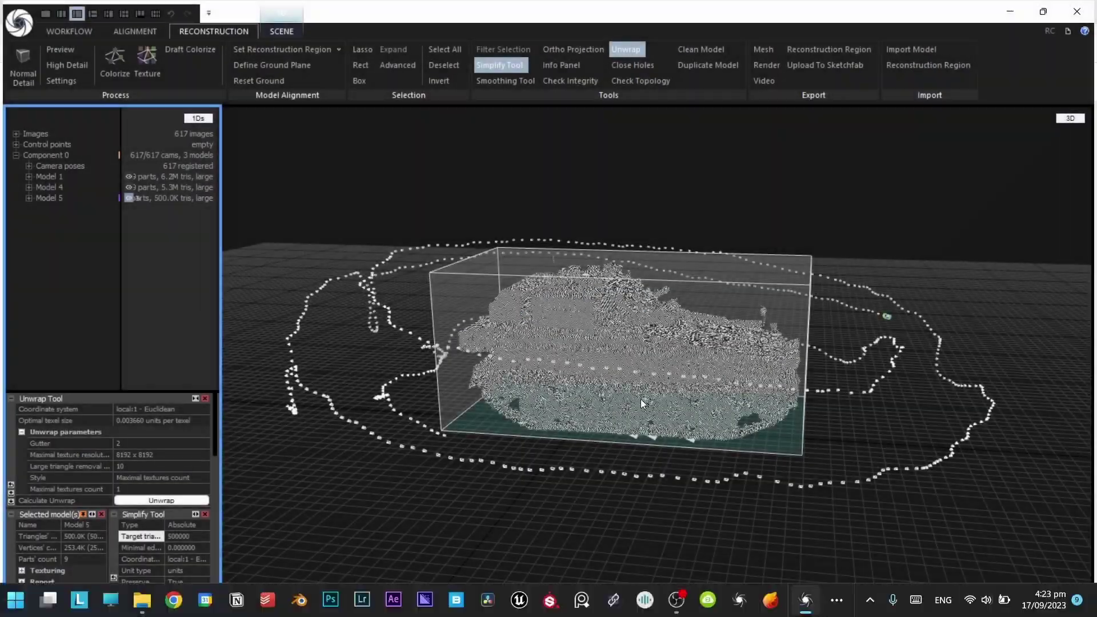
left_click_drag(640, 399, 832, 213)
scroll(498, 264, "up", 3)
scroll(610, 317, "down", 3)
left_click_drag(497, 263, 362, 186)
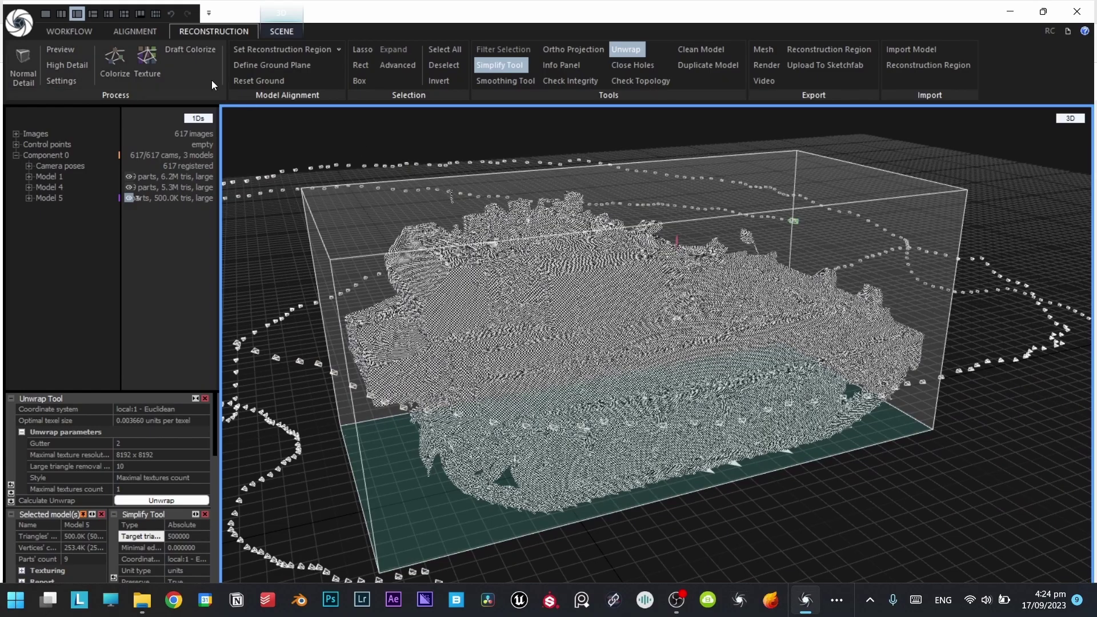
Step: Texture the unwrapped model and bring the front of its turret into close view
left_click(147, 63)
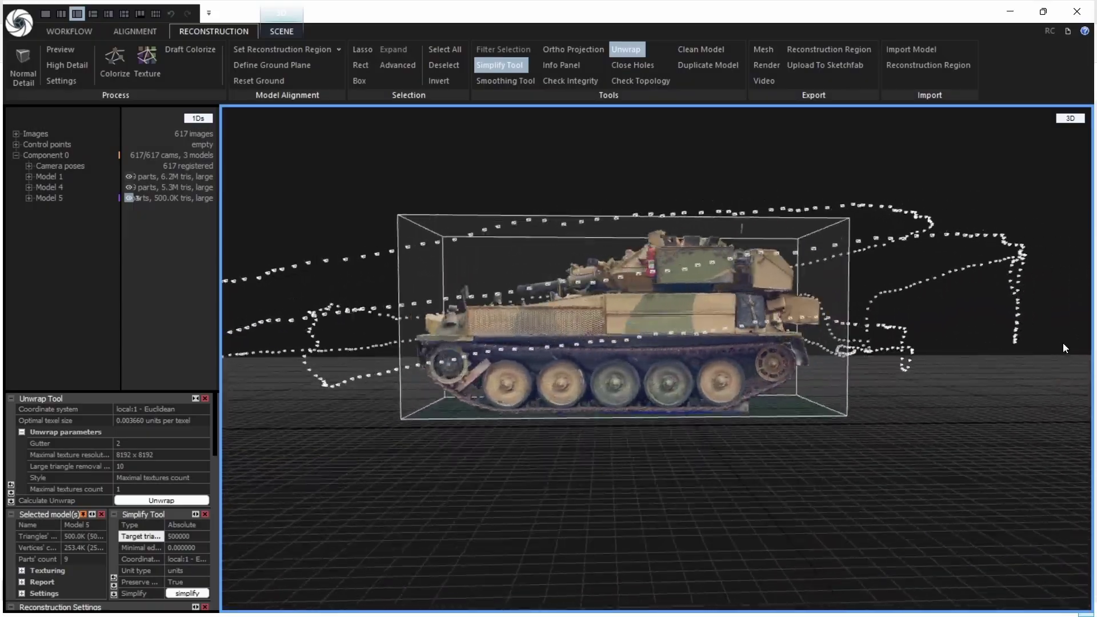
left_click_drag(1063, 343, 1001, 374)
scroll(613, 314, "up", 5)
scroll(612, 314, "down", 8)
left_click_drag(613, 314, 610, 255)
scroll(610, 255, "up", 5)
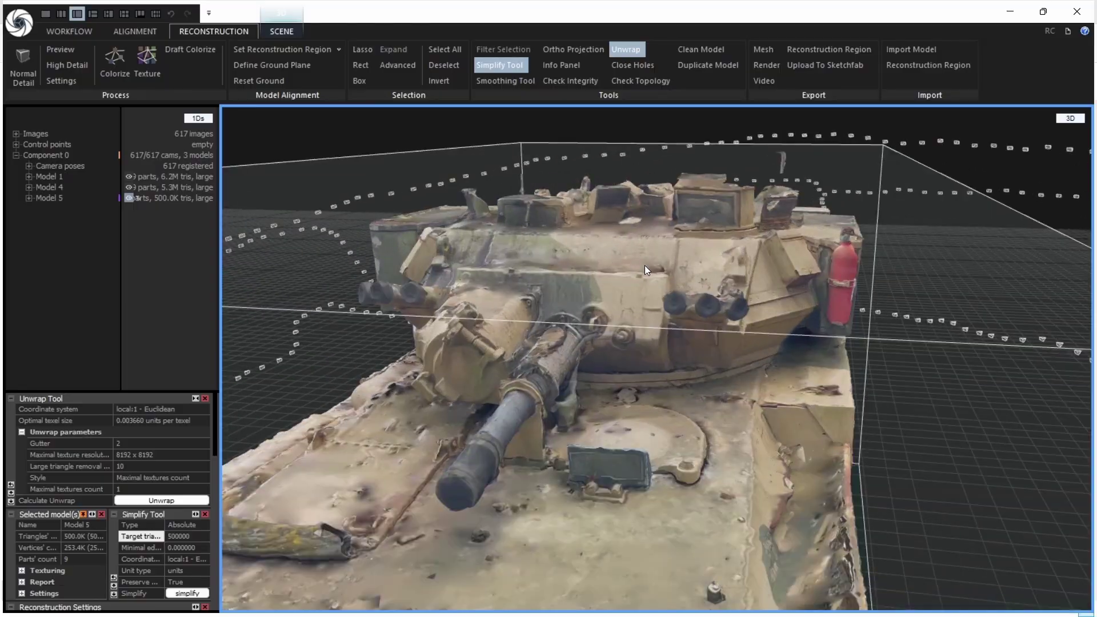
Step: Examine the texture on the smoke dischargers, the gun, the hull deck and the front plate beside the headlight
scroll(782, 257, "down", 5)
left_click_drag(782, 258, 712, 268)
scroll(671, 306, "up", 5)
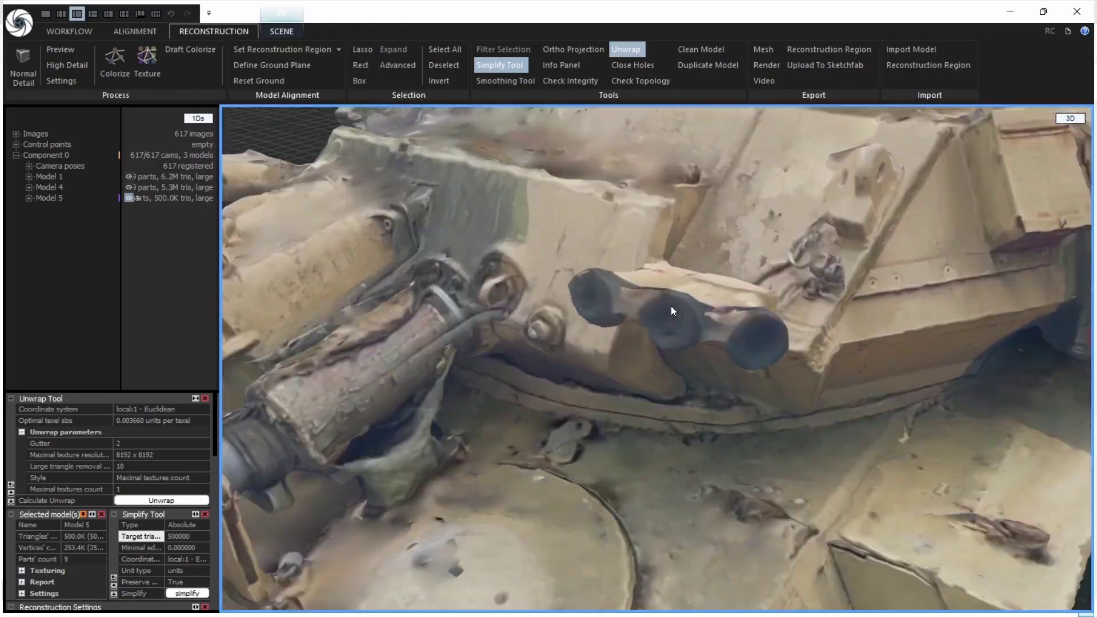
scroll(669, 302, "down", 5)
scroll(669, 303, "down", 5)
left_click_drag(643, 340, 954, 353)
scroll(582, 305, "up", 5)
left_click_drag(582, 305, 532, 294)
scroll(673, 380, "up", 6)
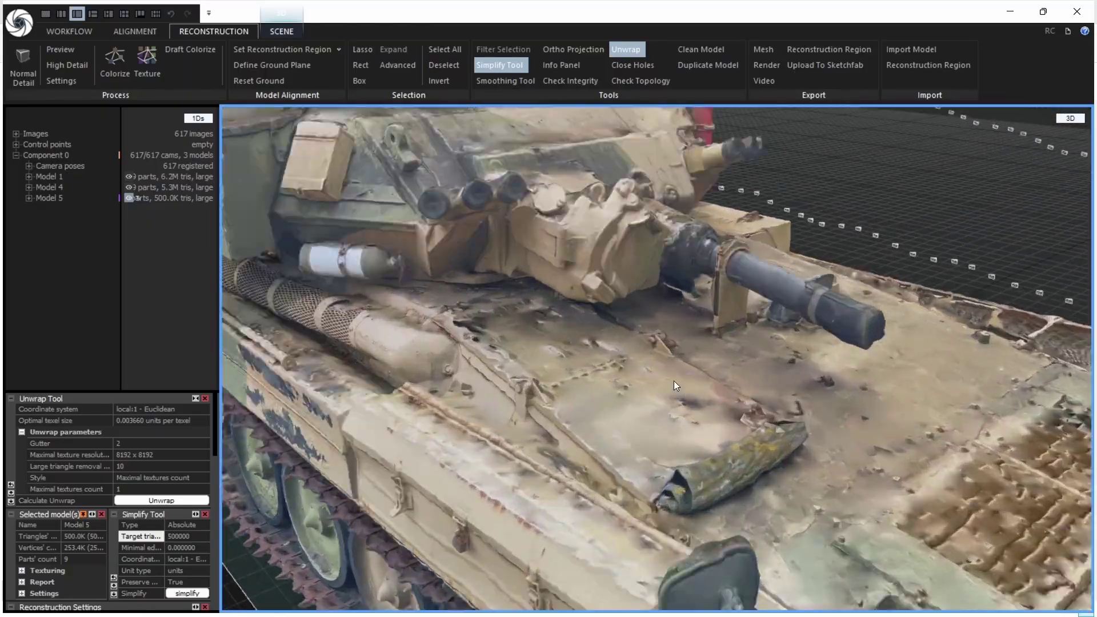
scroll(666, 375, "down", 8)
left_click_drag(667, 373, 644, 428)
scroll(621, 387, "up", 8)
scroll(612, 401, "up", 5)
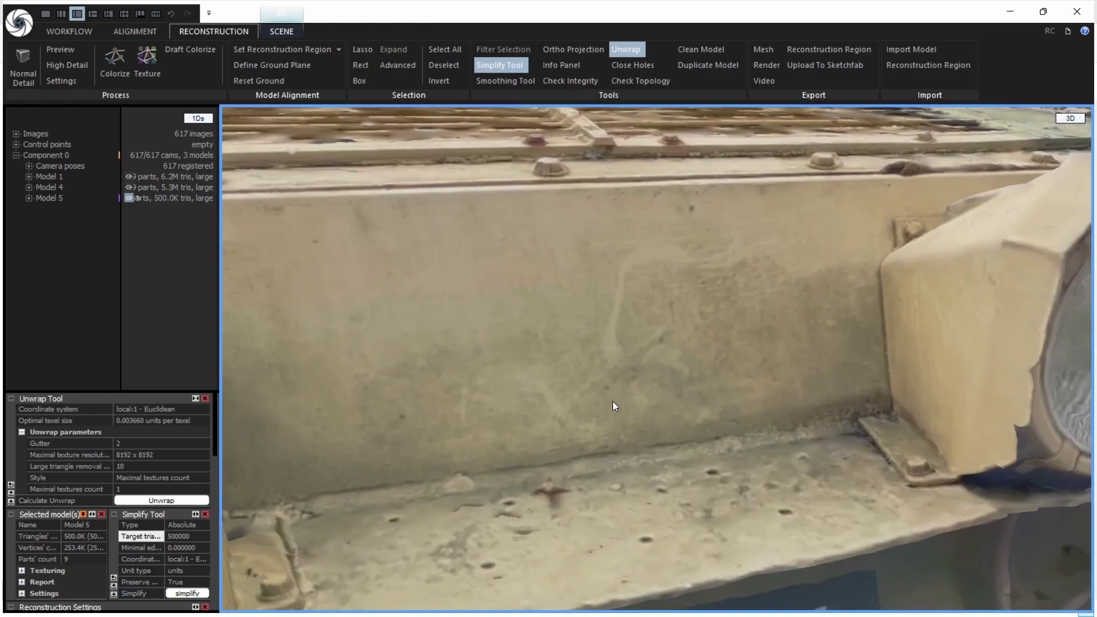
Step: Examine the texture on the turret roof, its hatches and the rear stowage boxes
scroll(732, 380, "down", 2)
scroll(732, 381, "down", 8)
left_click_drag(605, 378, 663, 443)
scroll(610, 295, "up", 6)
scroll(731, 285, "down", 8)
left_click_drag(633, 289, 635, 330)
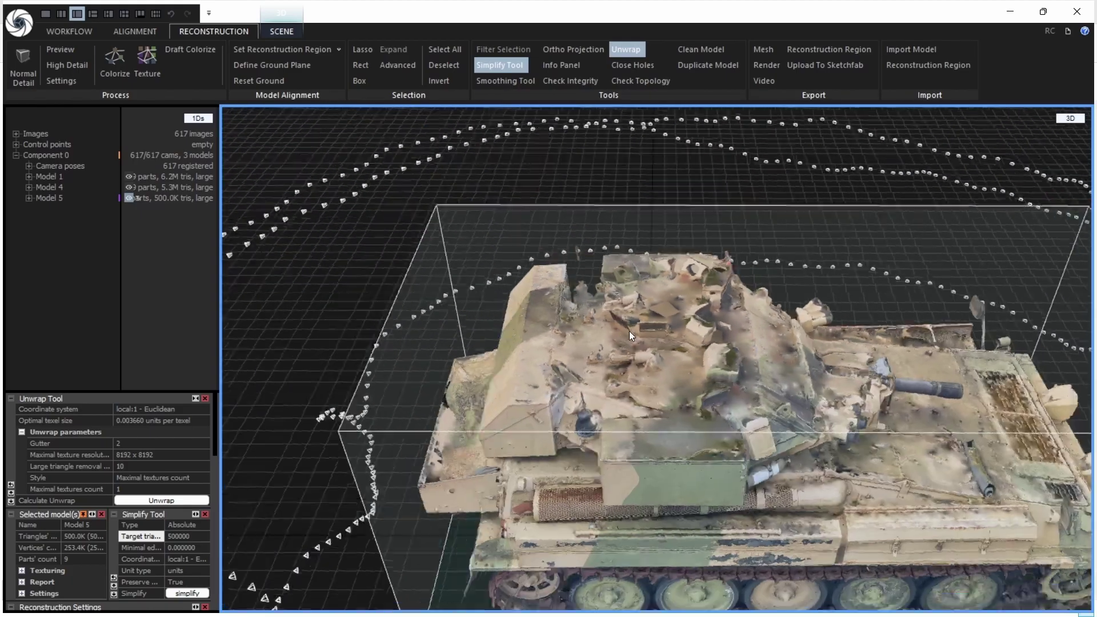
scroll(707, 287, "up", 4)
left_click_drag(706, 286, 813, 320)
scroll(642, 351, "down", 5)
scroll(743, 344, "up", 5)
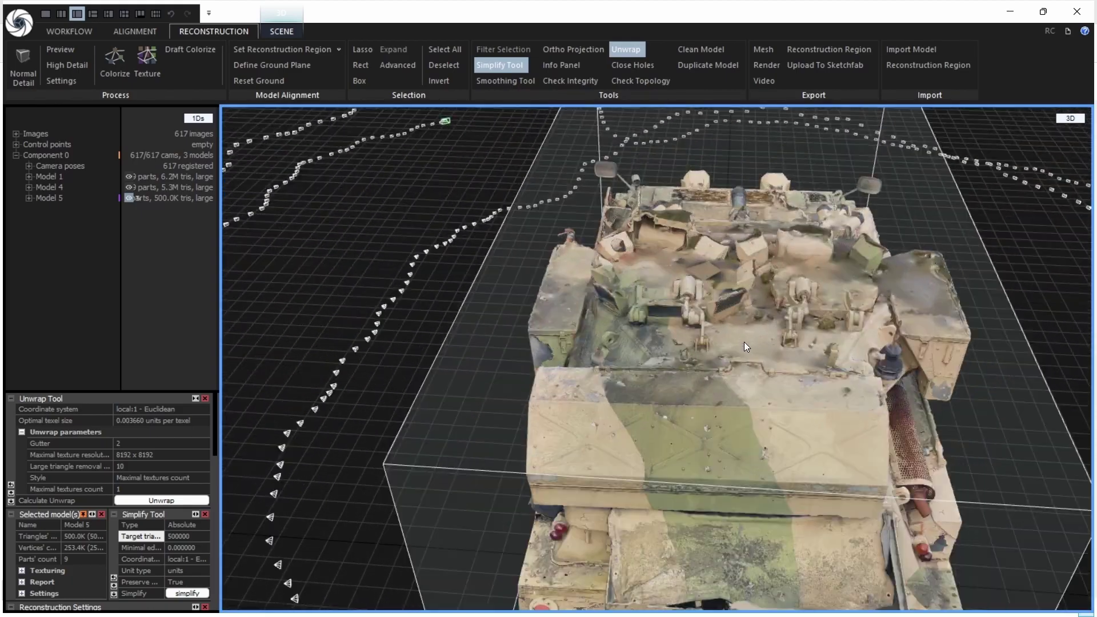
left_click_drag(744, 344, 750, 394)
scroll(936, 440, "up", 6)
left_click_drag(936, 441, 828, 384)
scroll(873, 354, "down", 3)
Step: Examine the texture around the turret-side fire extinguisher and storage box, ending with a view of the whole tank
scroll(828, 384, "down", 6)
left_click_drag(661, 355, 949, 320)
scroll(637, 257, "up", 5)
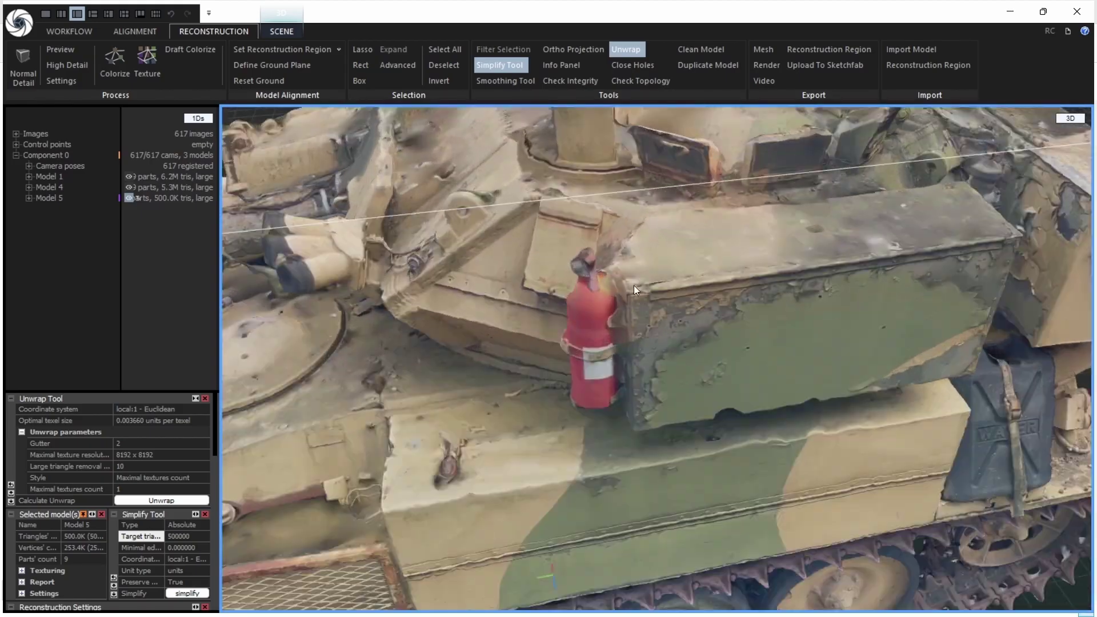
scroll(634, 252, "down", 3)
scroll(634, 252, "down", 8)
left_click_drag(648, 277, 618, 297)
scroll(617, 298, "up", 5)
scroll(613, 258, "up", 2)
scroll(650, 261, "down", 2)
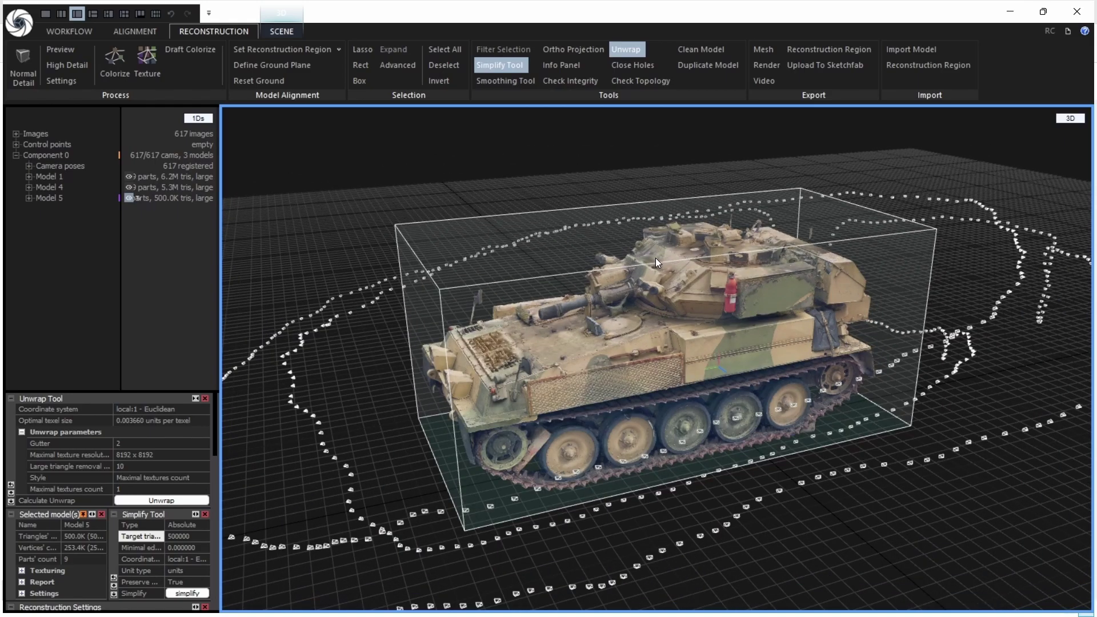